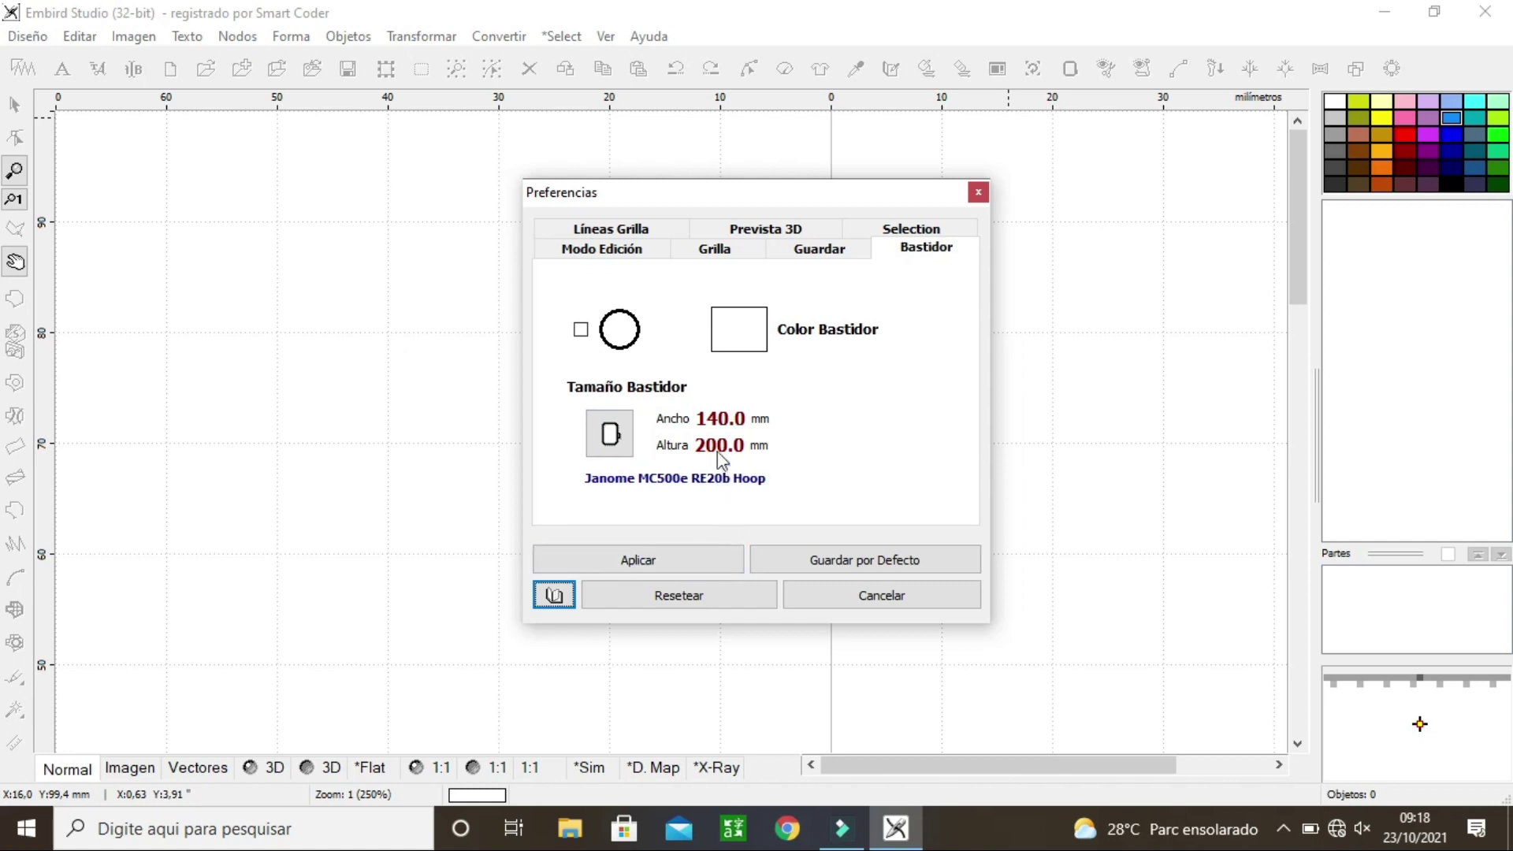
Step: Choose the Janome MC200 140 x 140 mm hoop, keep the grid at 1 cm, and apply the preferences
left_click(609, 434)
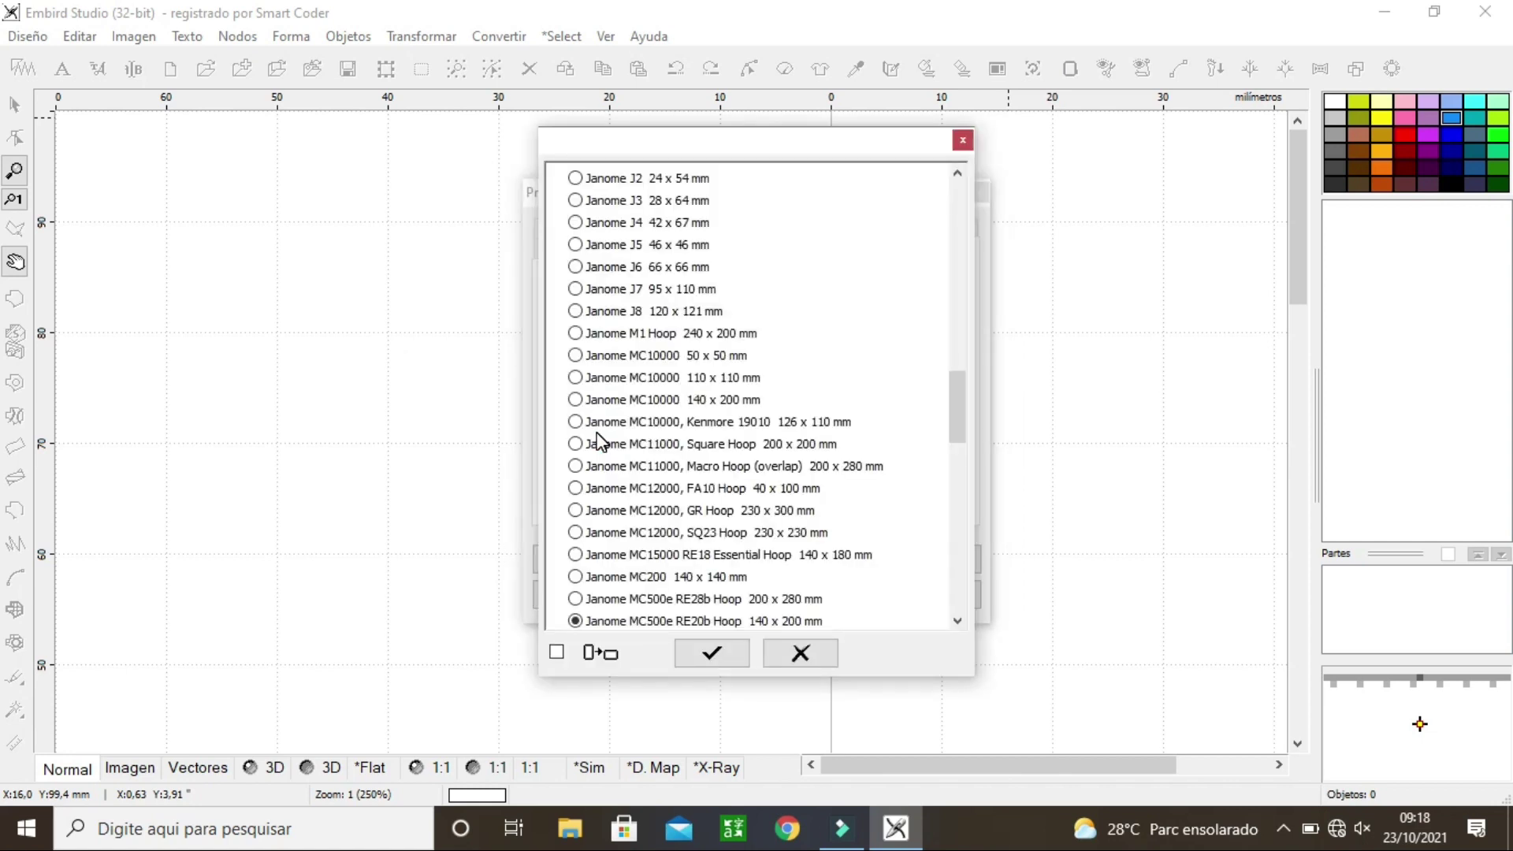
left_click(739, 579)
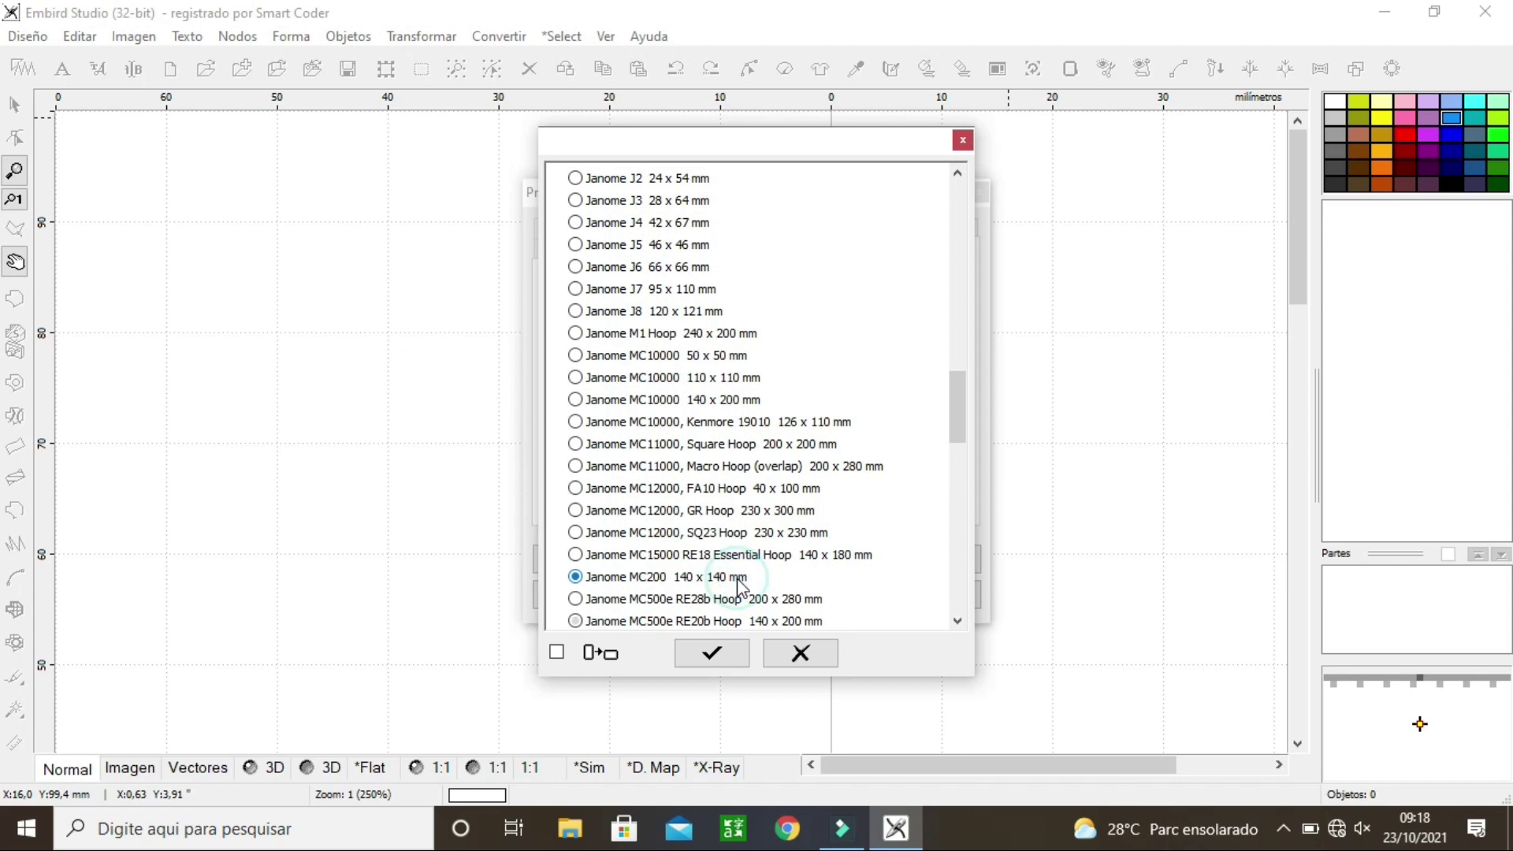
left_click(721, 653)
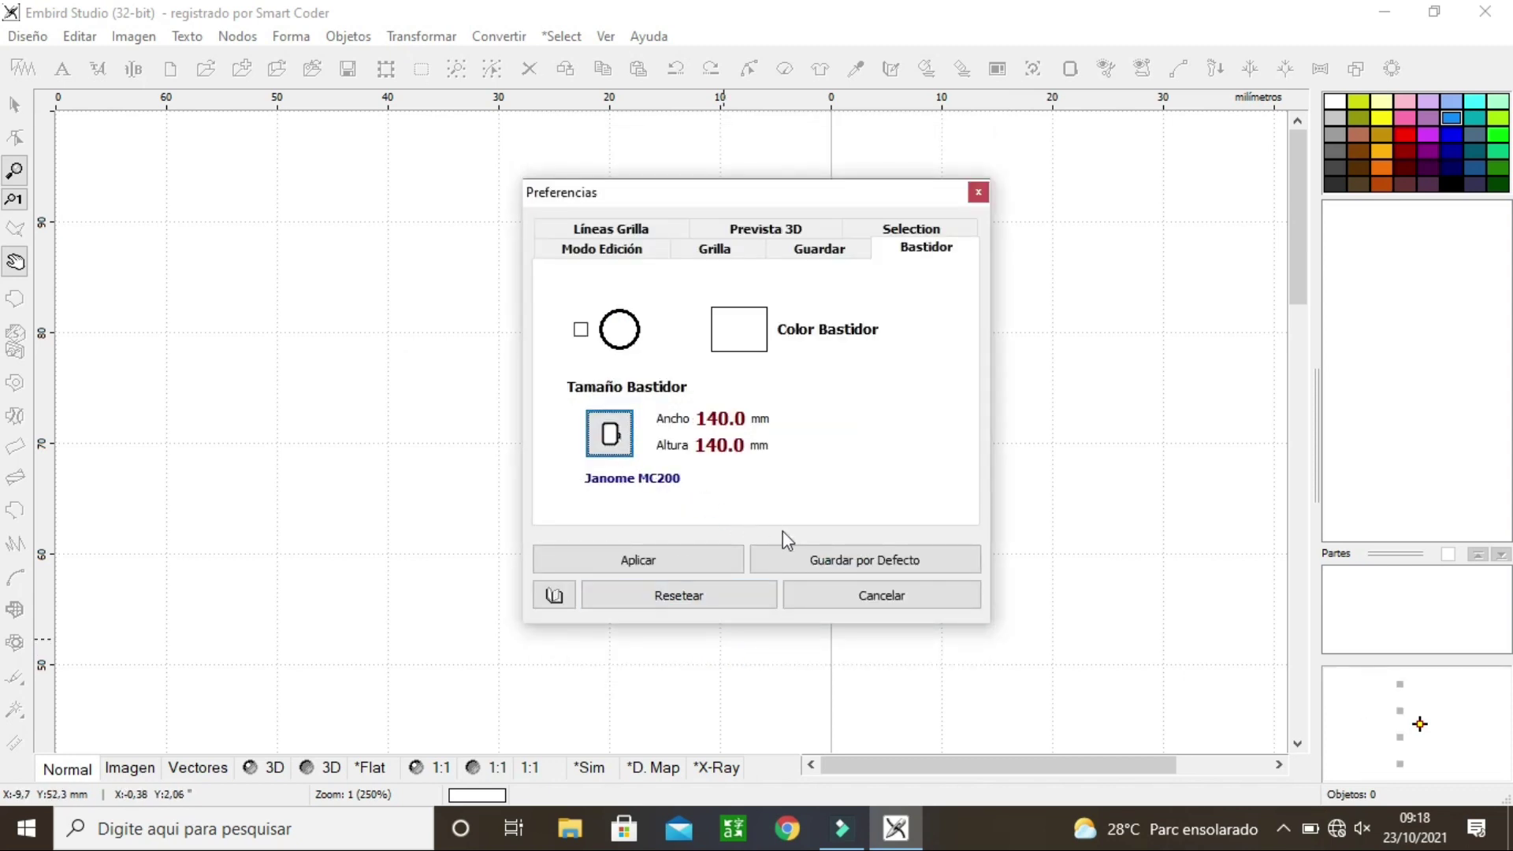
left_click(697, 252)
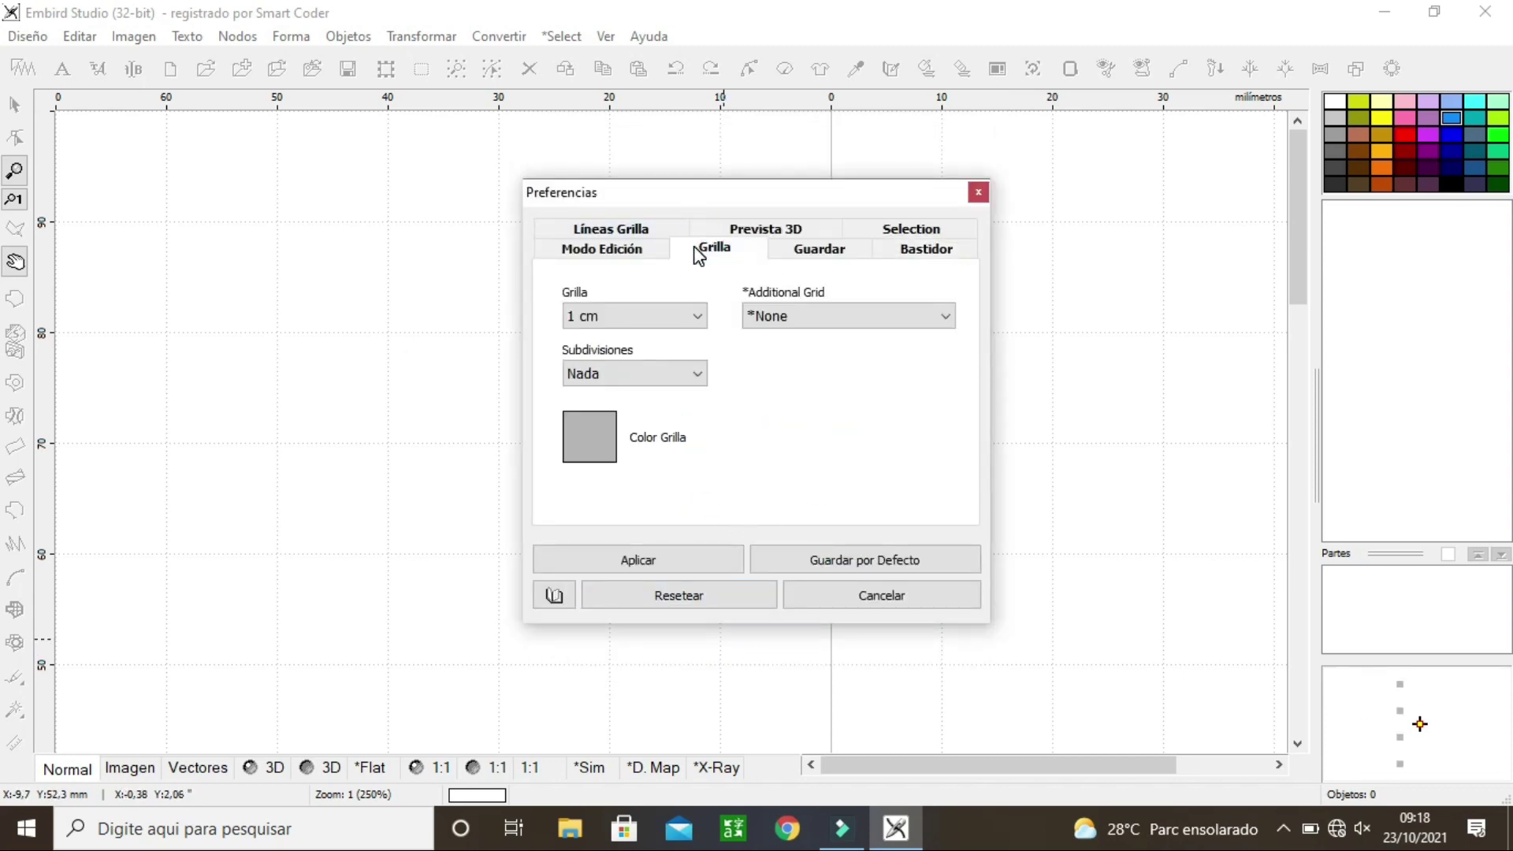
left_click(699, 317)
left_click(698, 315)
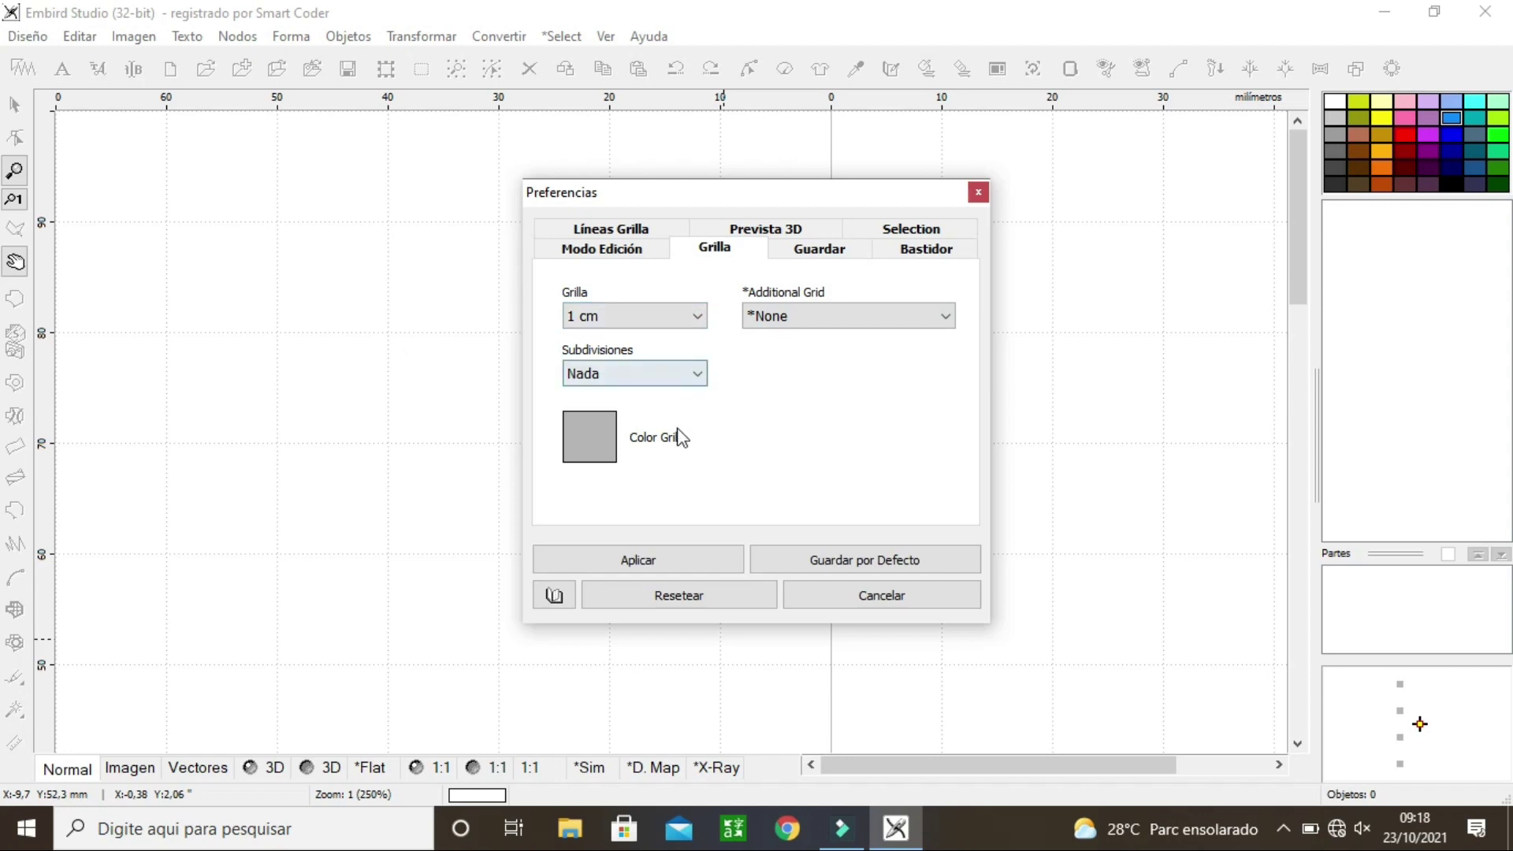
left_click(642, 561)
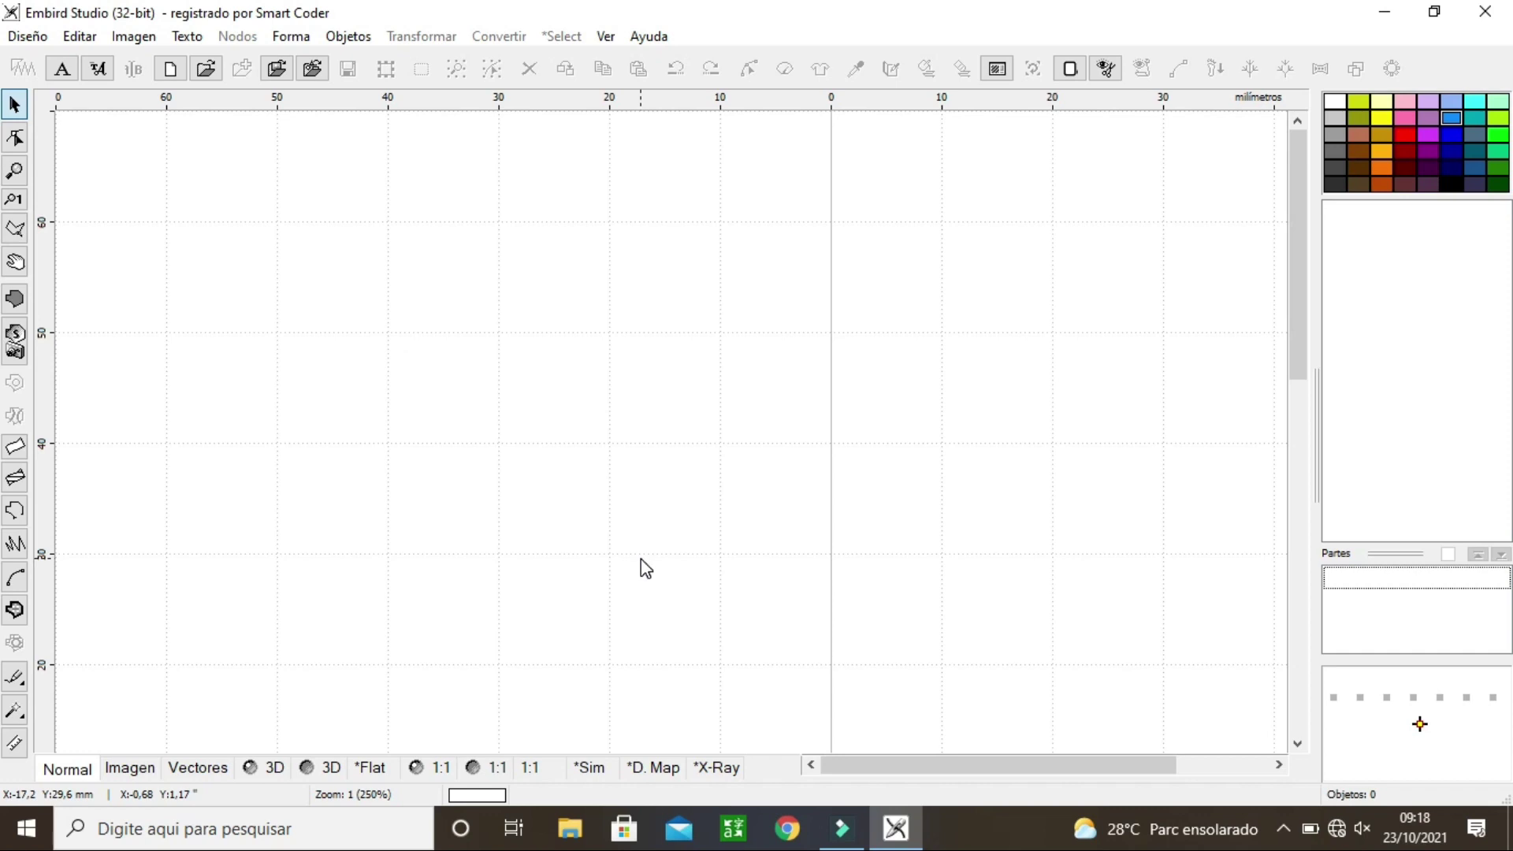
Step: Draw a circular outline object about 98.4 mm in diameter with the 16-element ellipse shape and generate its stitches
scroll(641, 559, "down", 1)
scroll(641, 560, "down", 1)
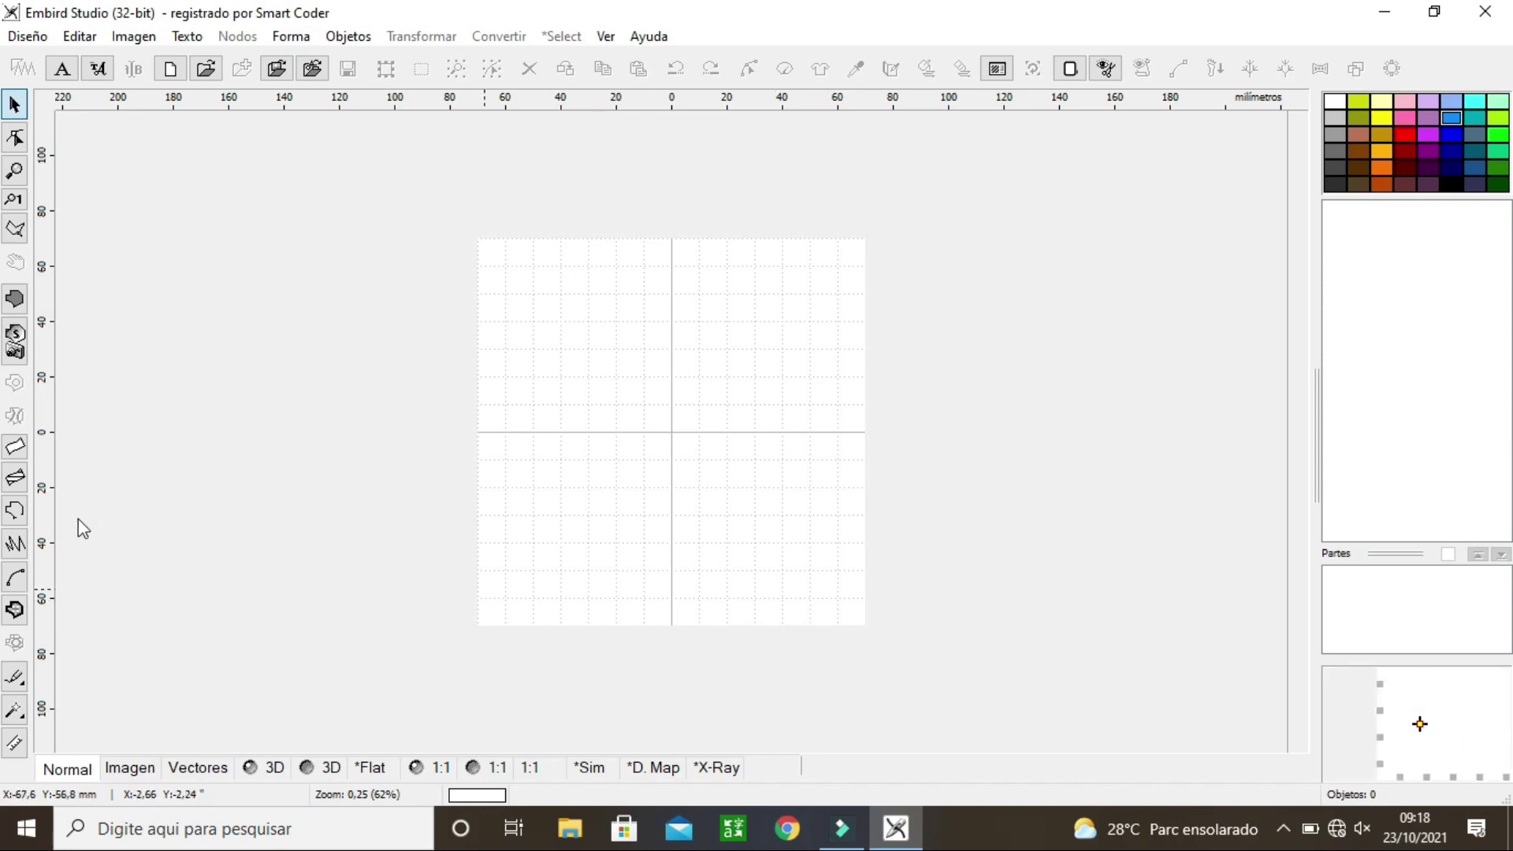
left_click(16, 513)
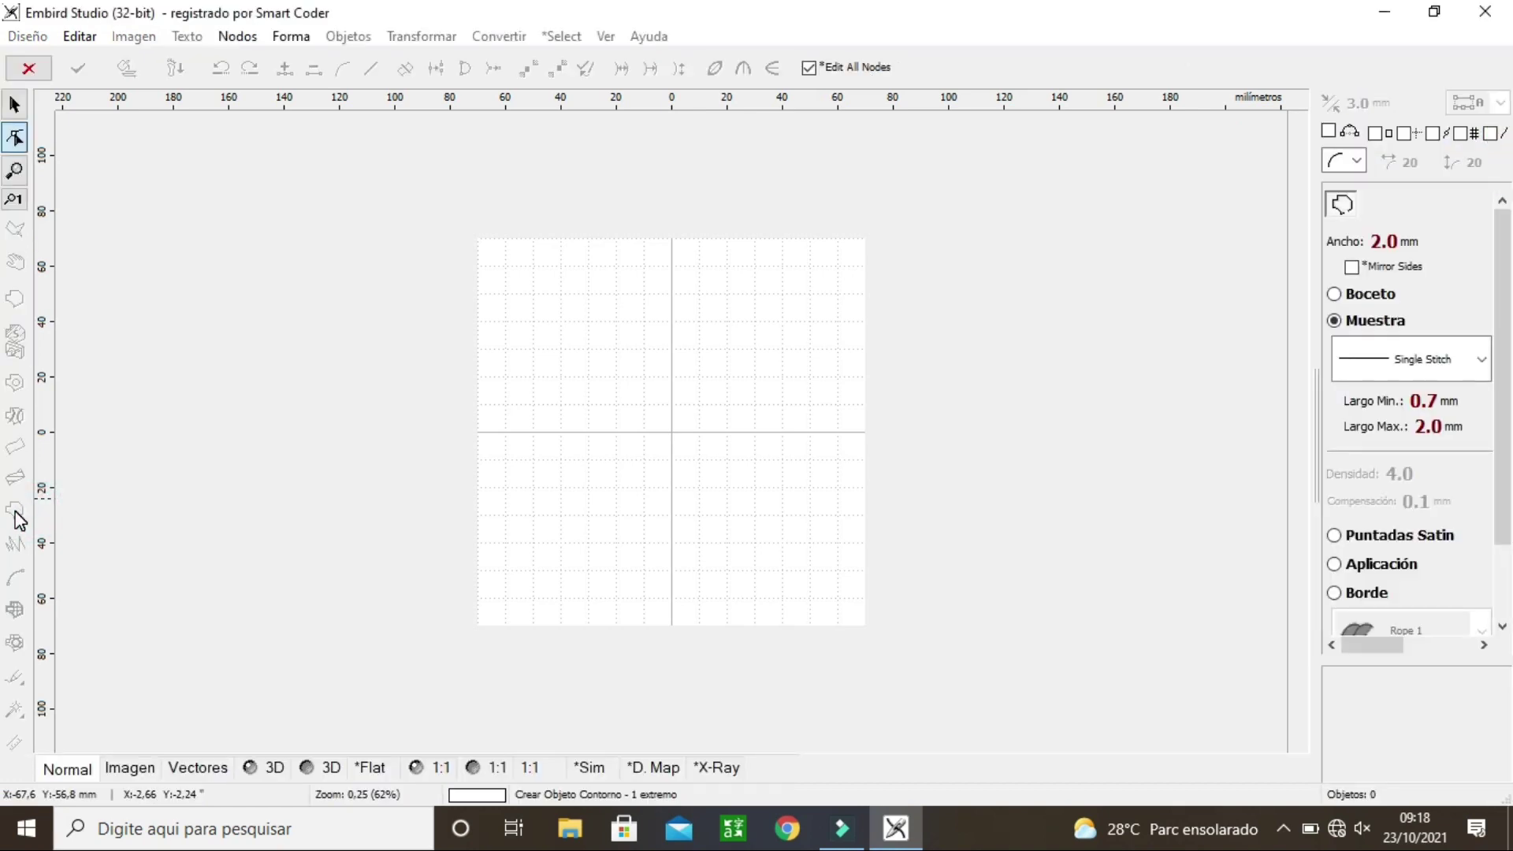
left_click(559, 432)
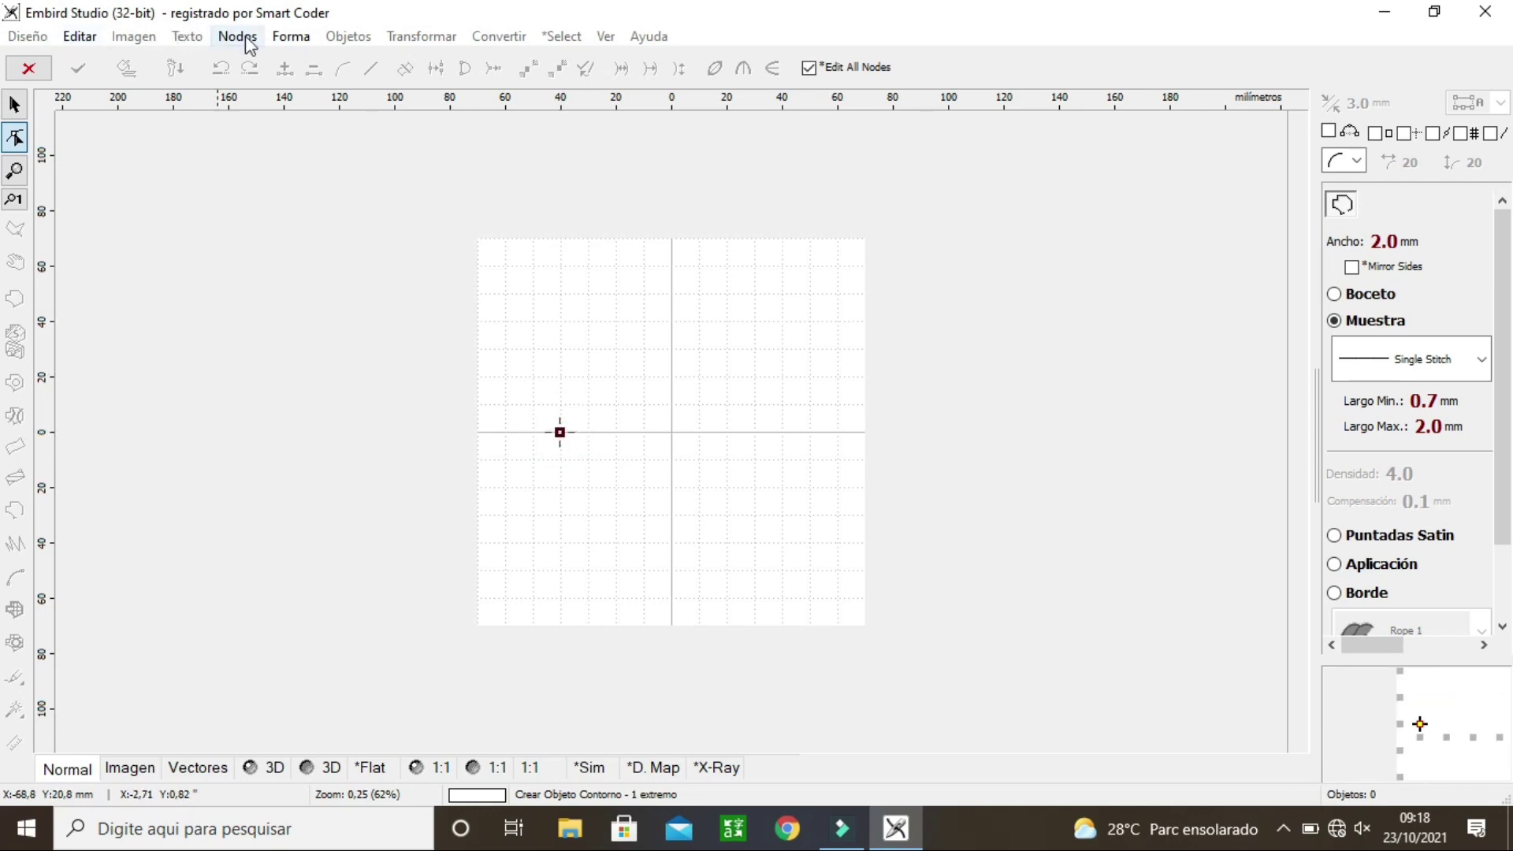
left_click(312, 40)
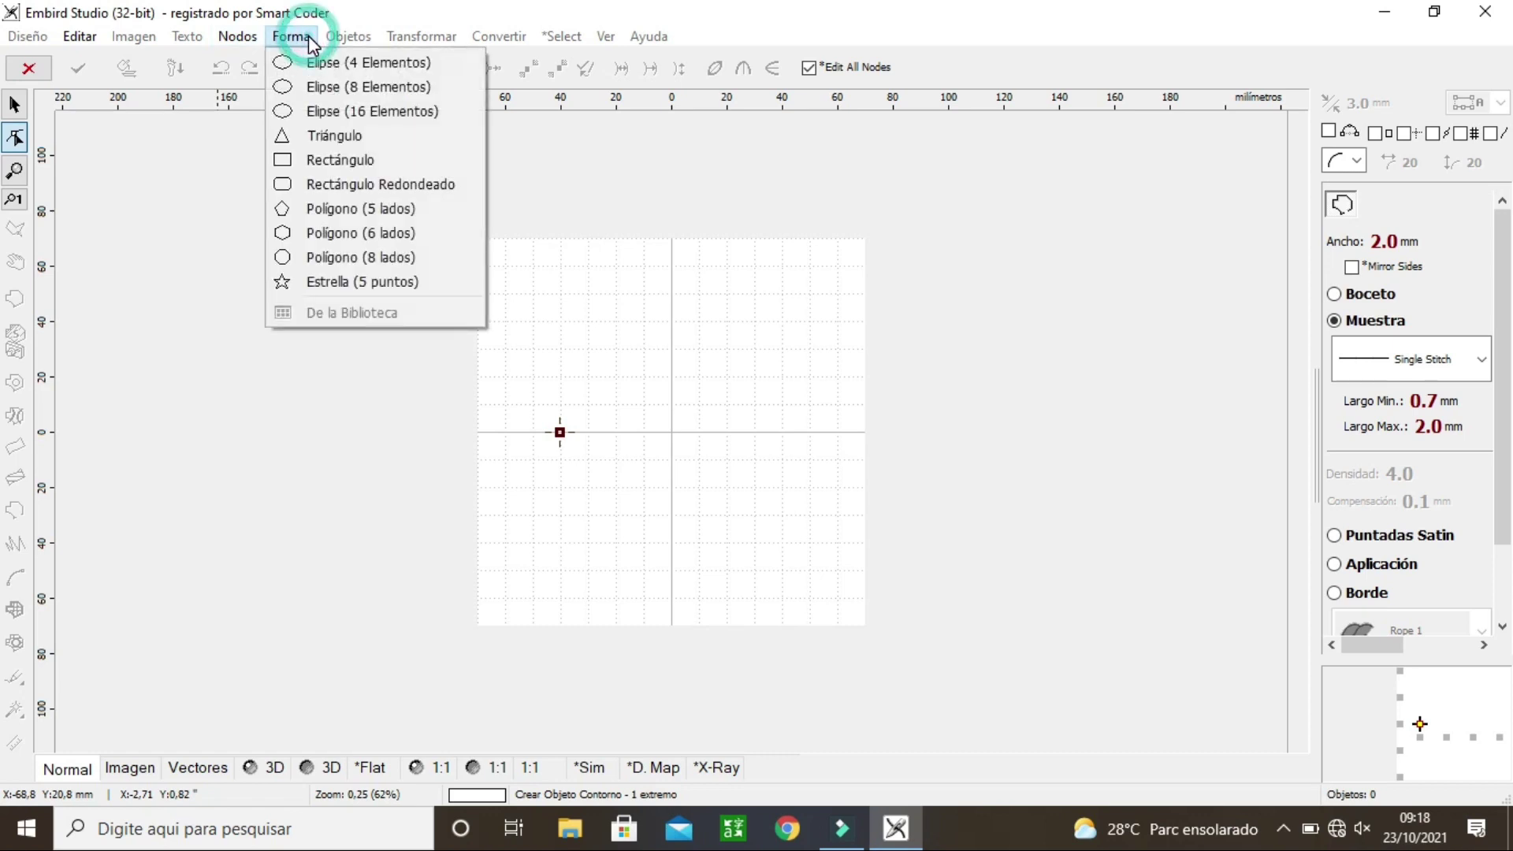
left_click(326, 114)
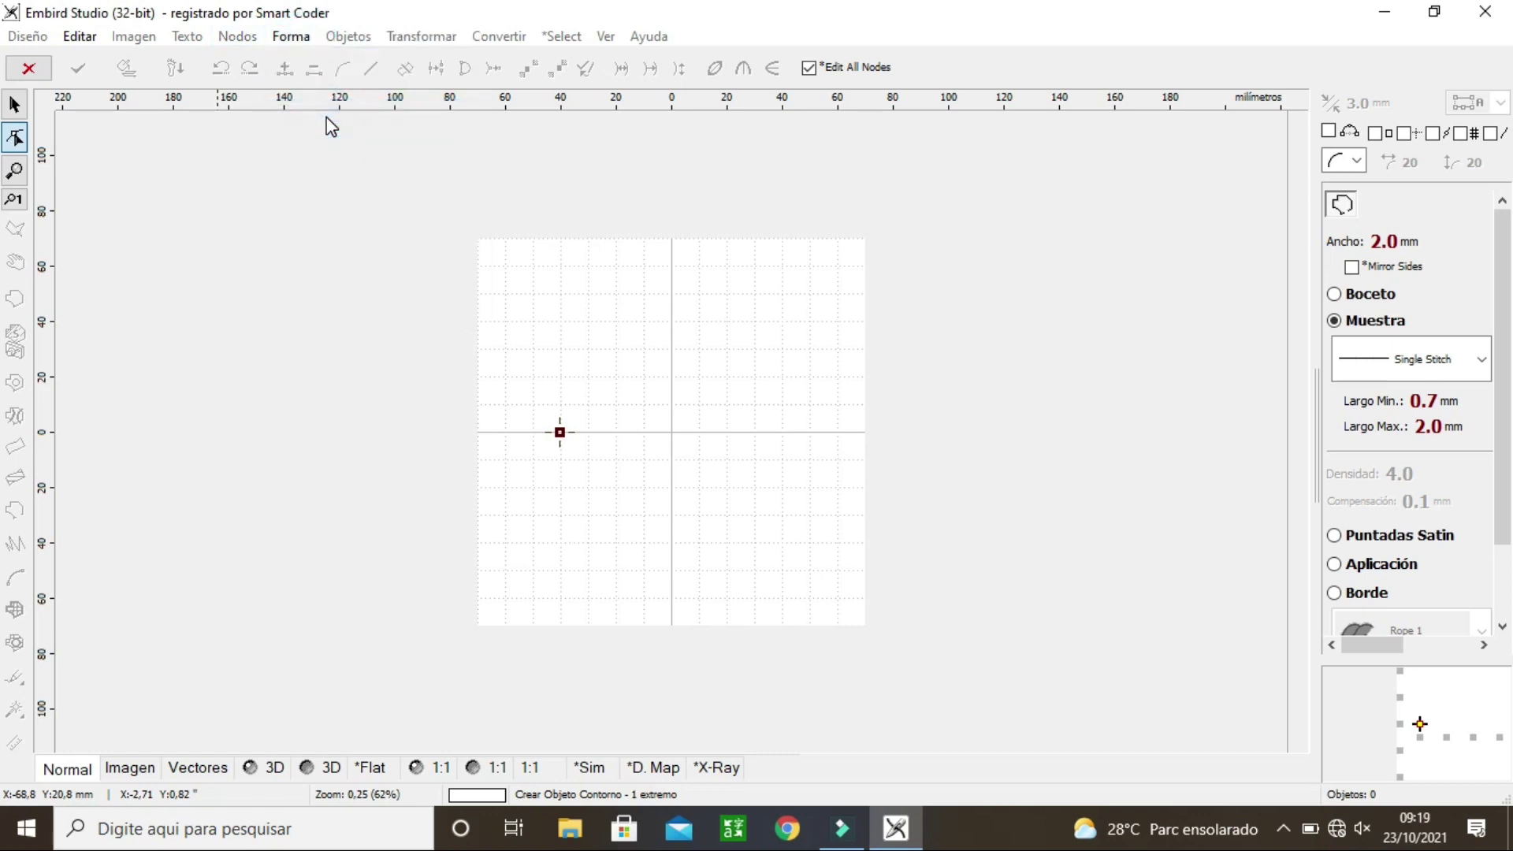
left_click(560, 431)
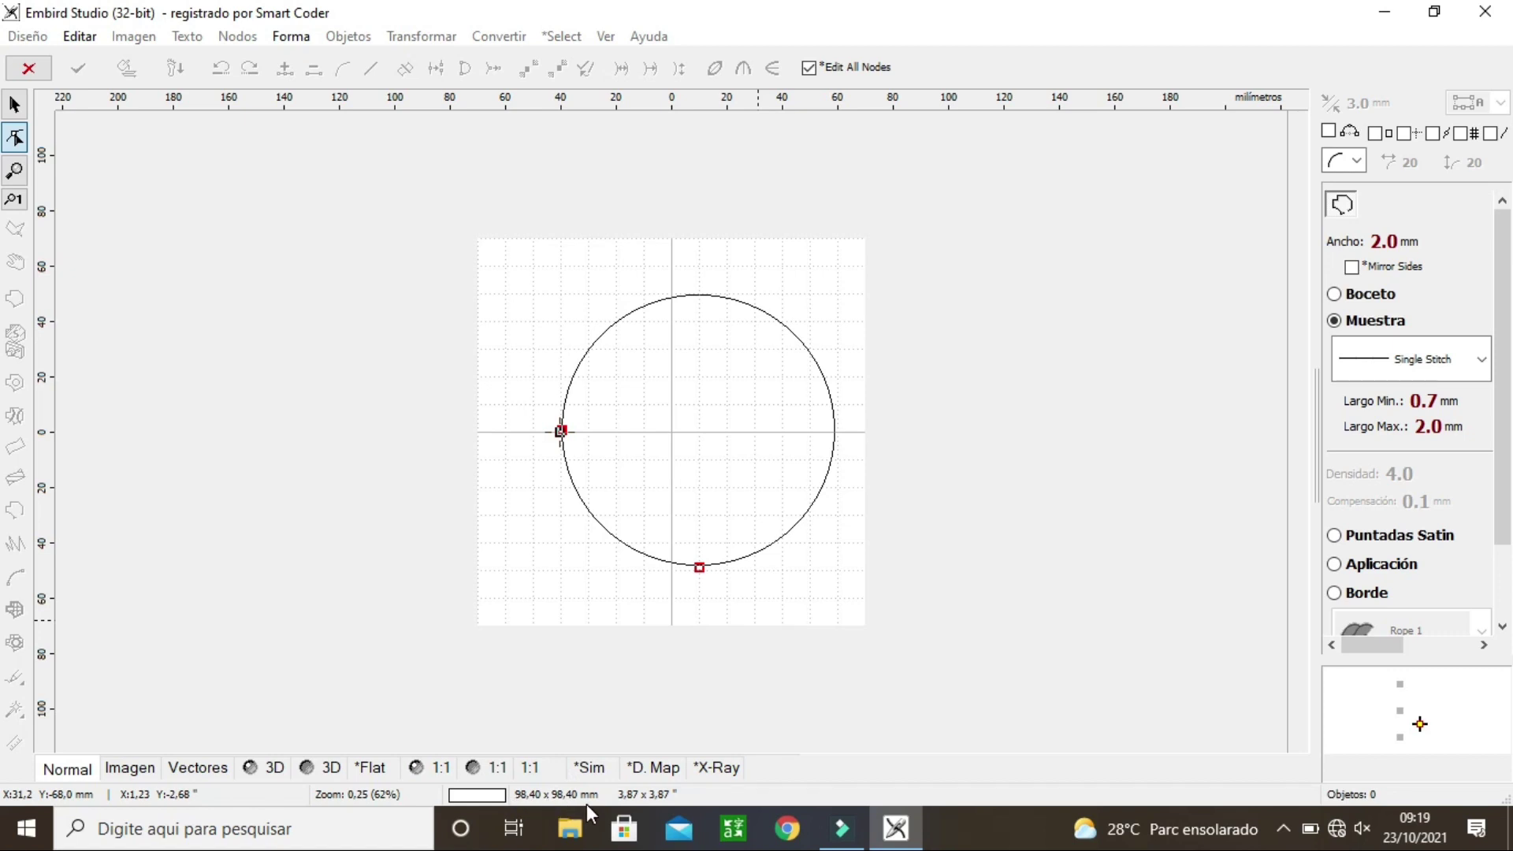
key("Return")
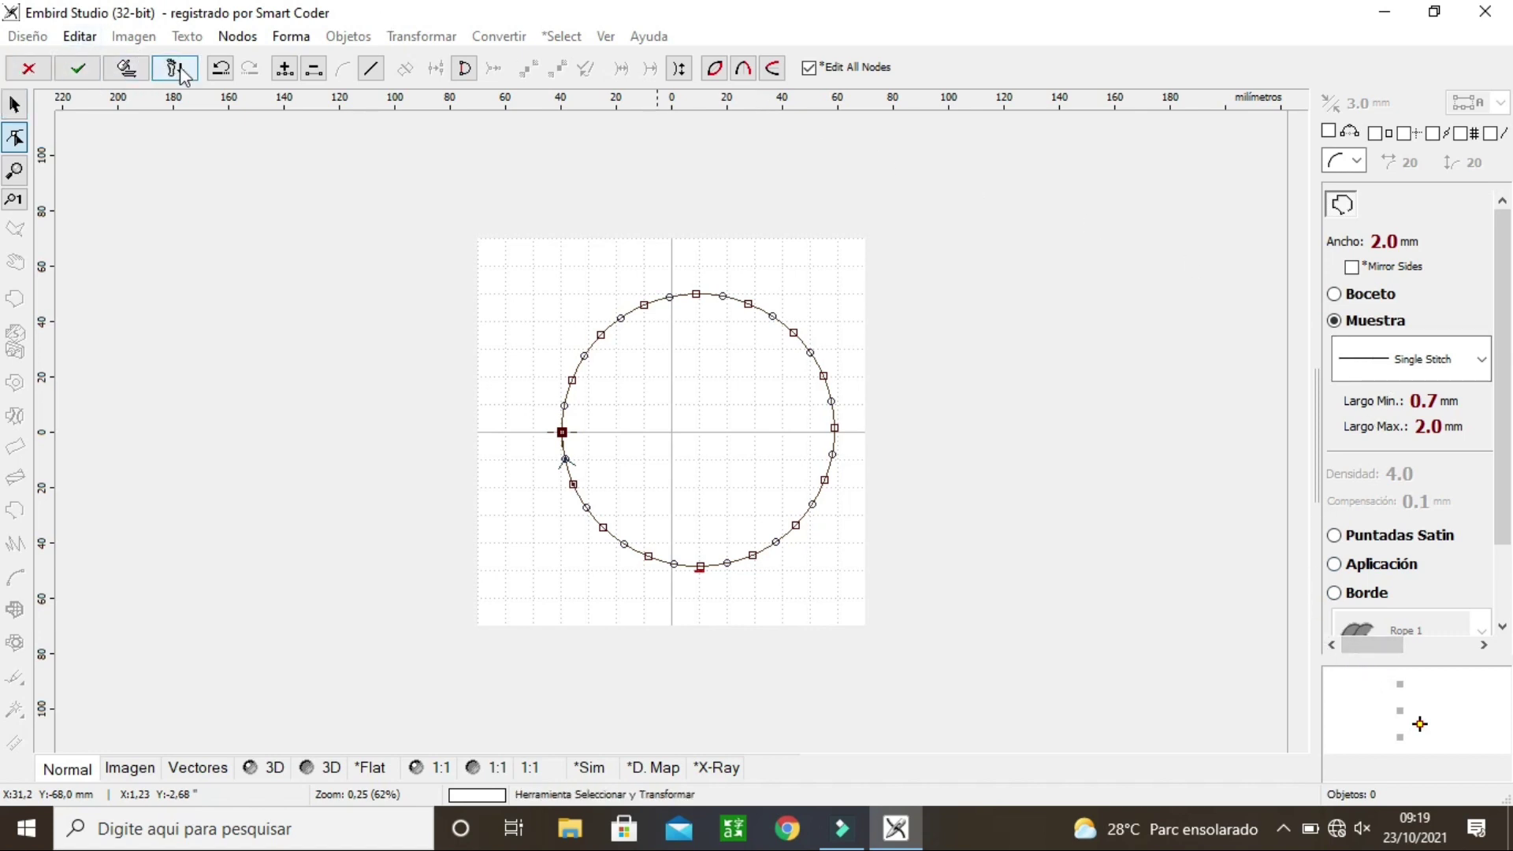
left_click(139, 68)
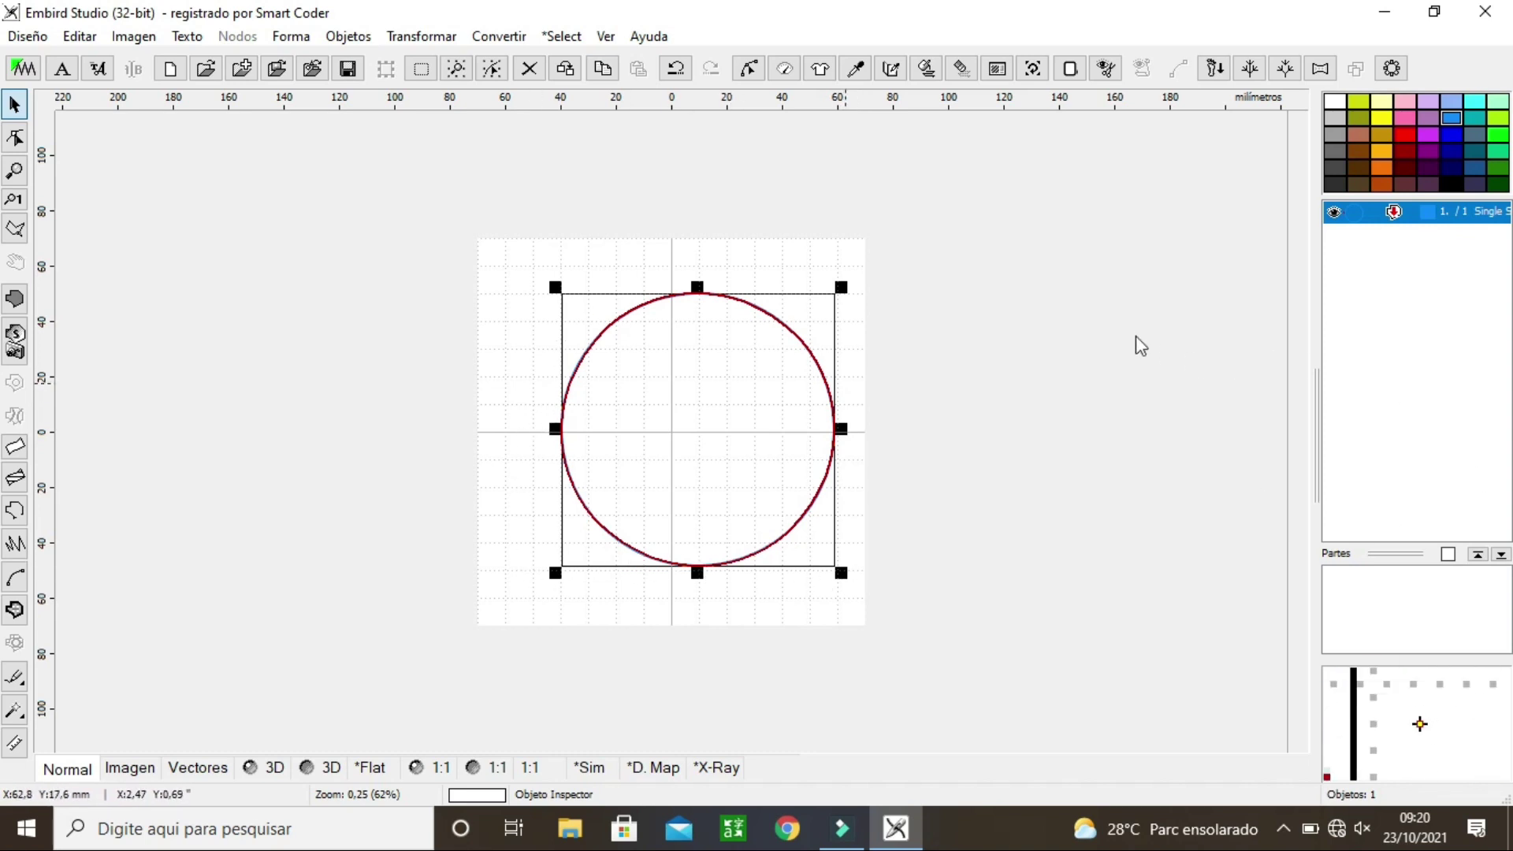
left_click(850, 356)
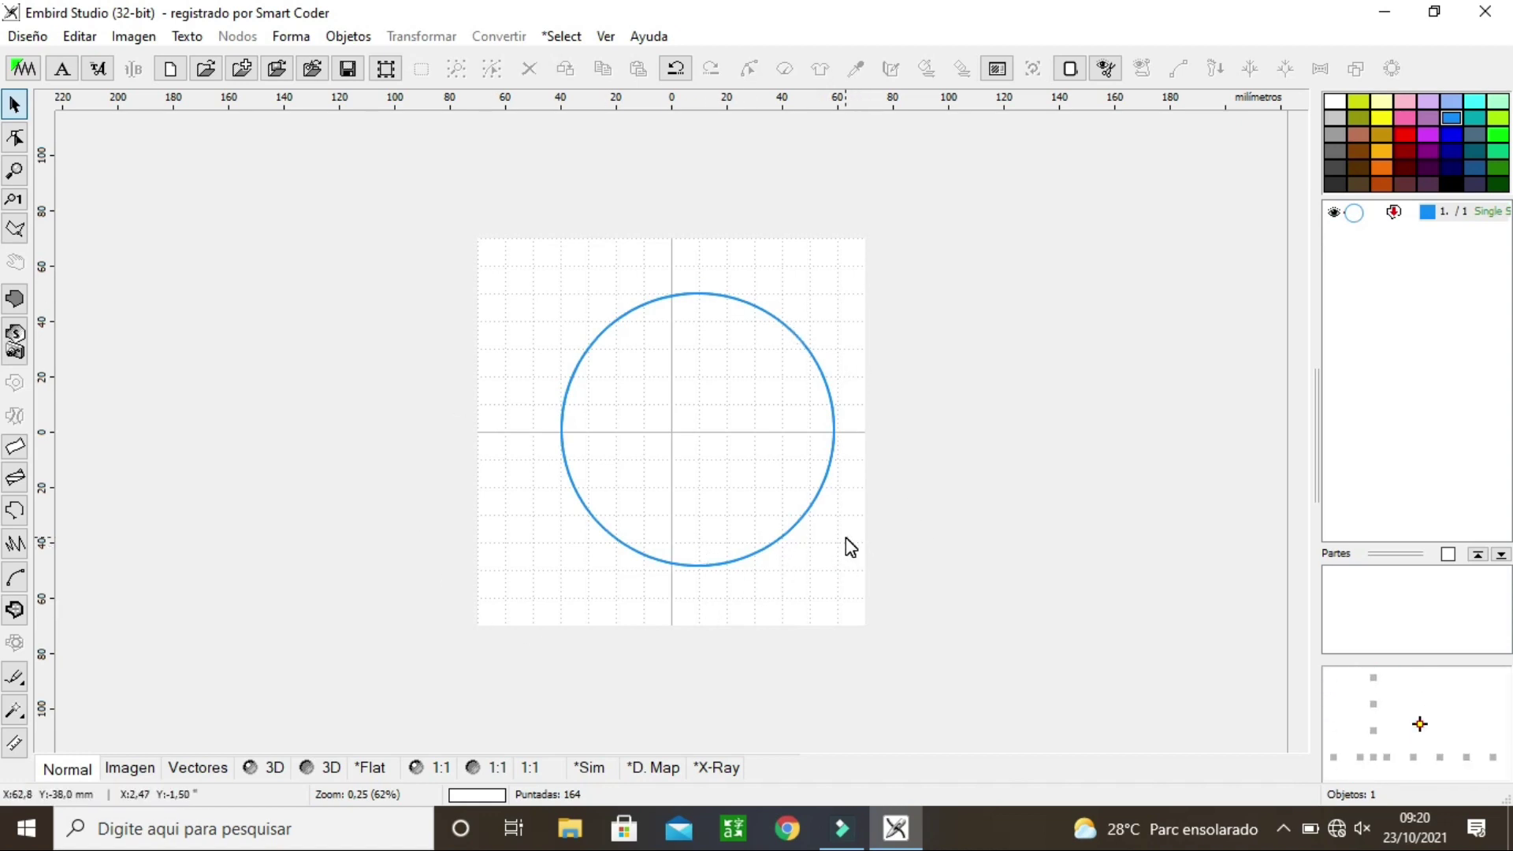
Step: Preview the circle's stitches in 3D and return to the normal view
left_click(273, 769)
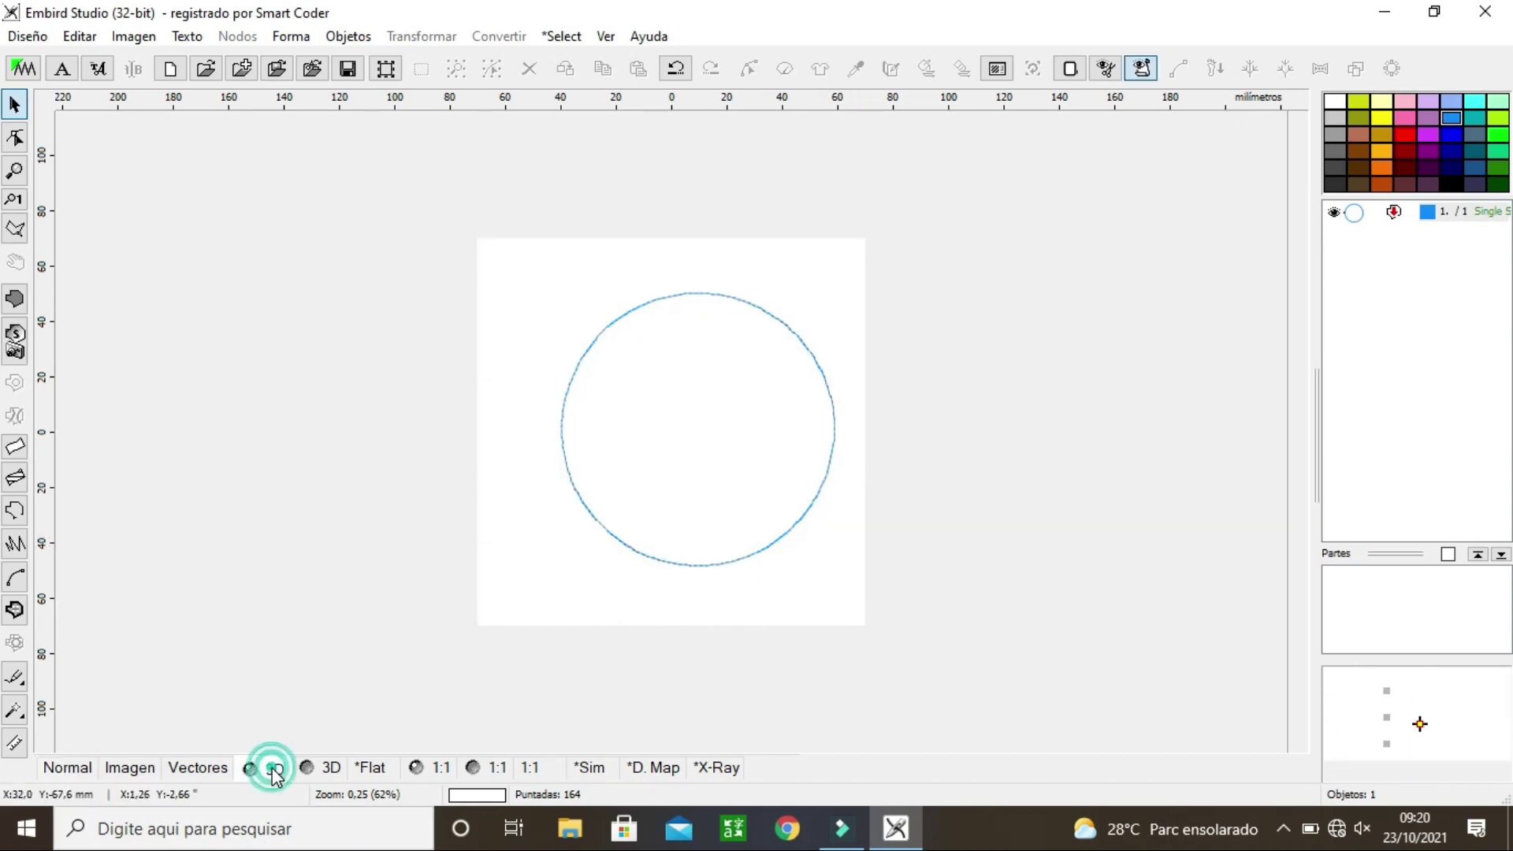
left_click(274, 772)
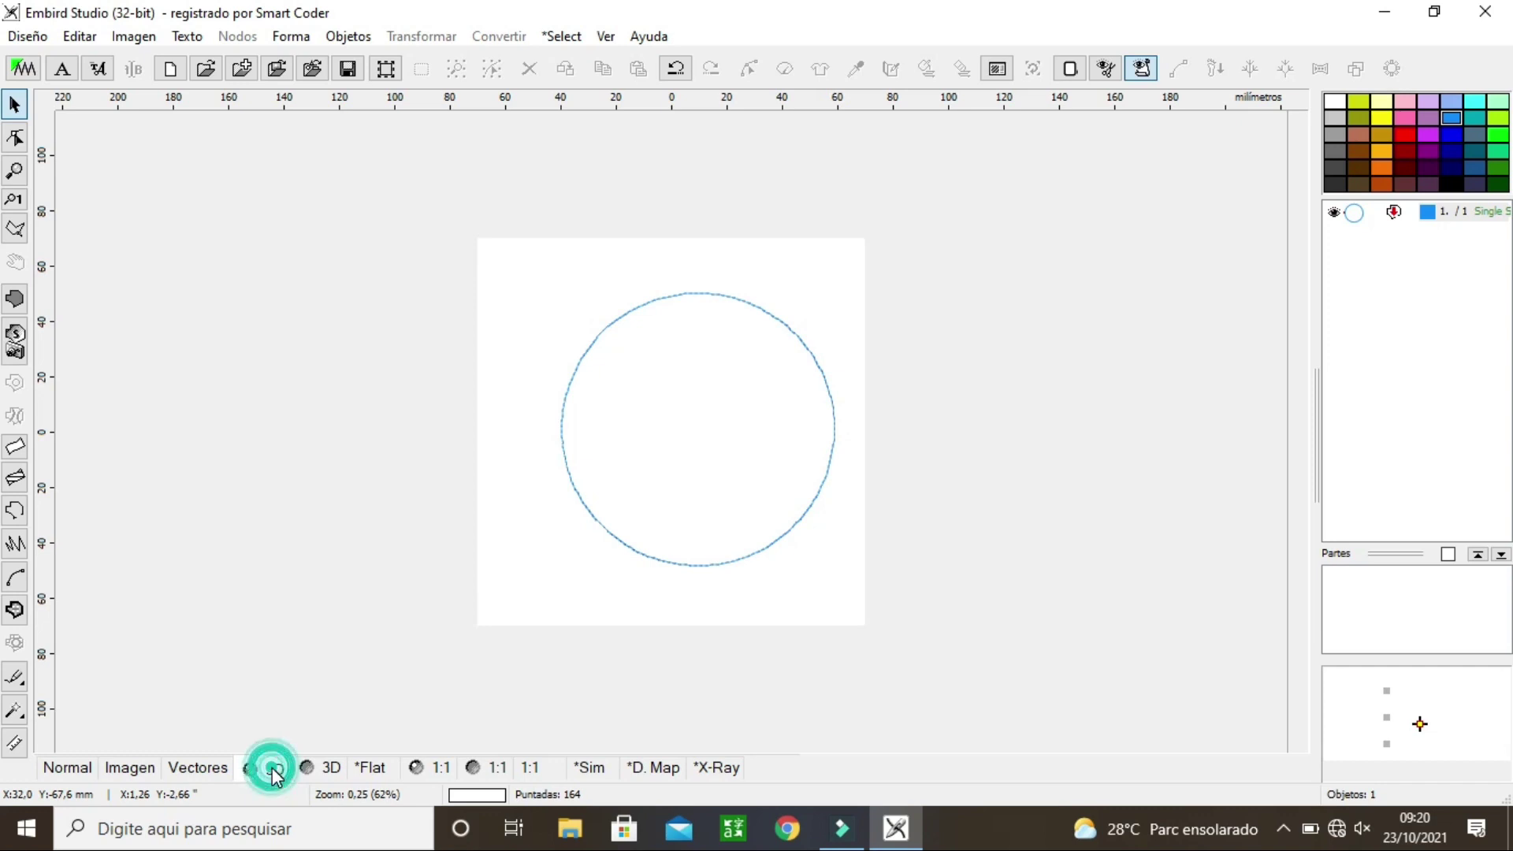
left_click(438, 768)
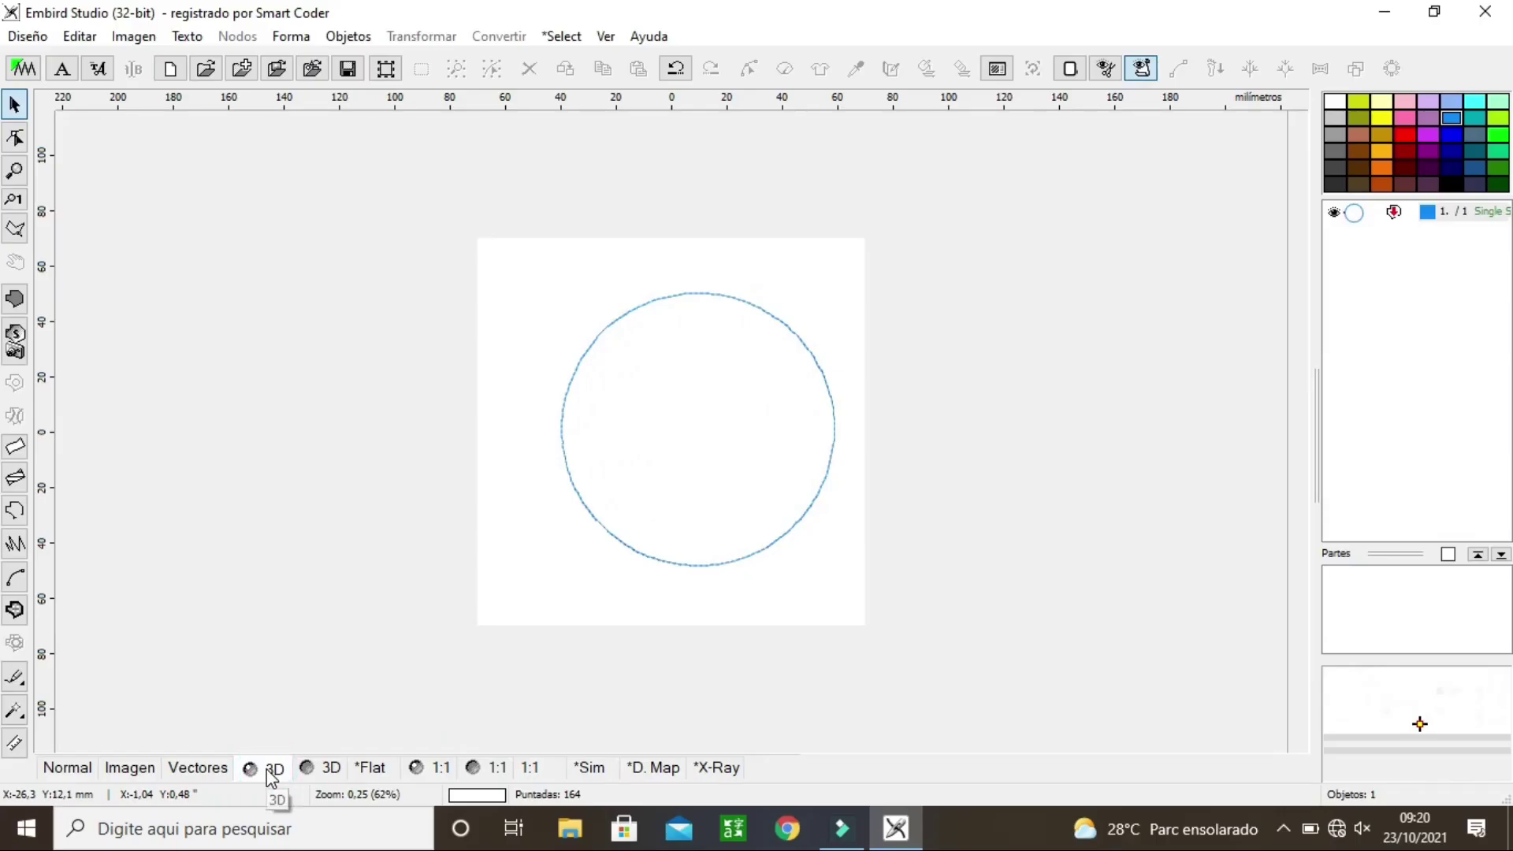
left_click(68, 768)
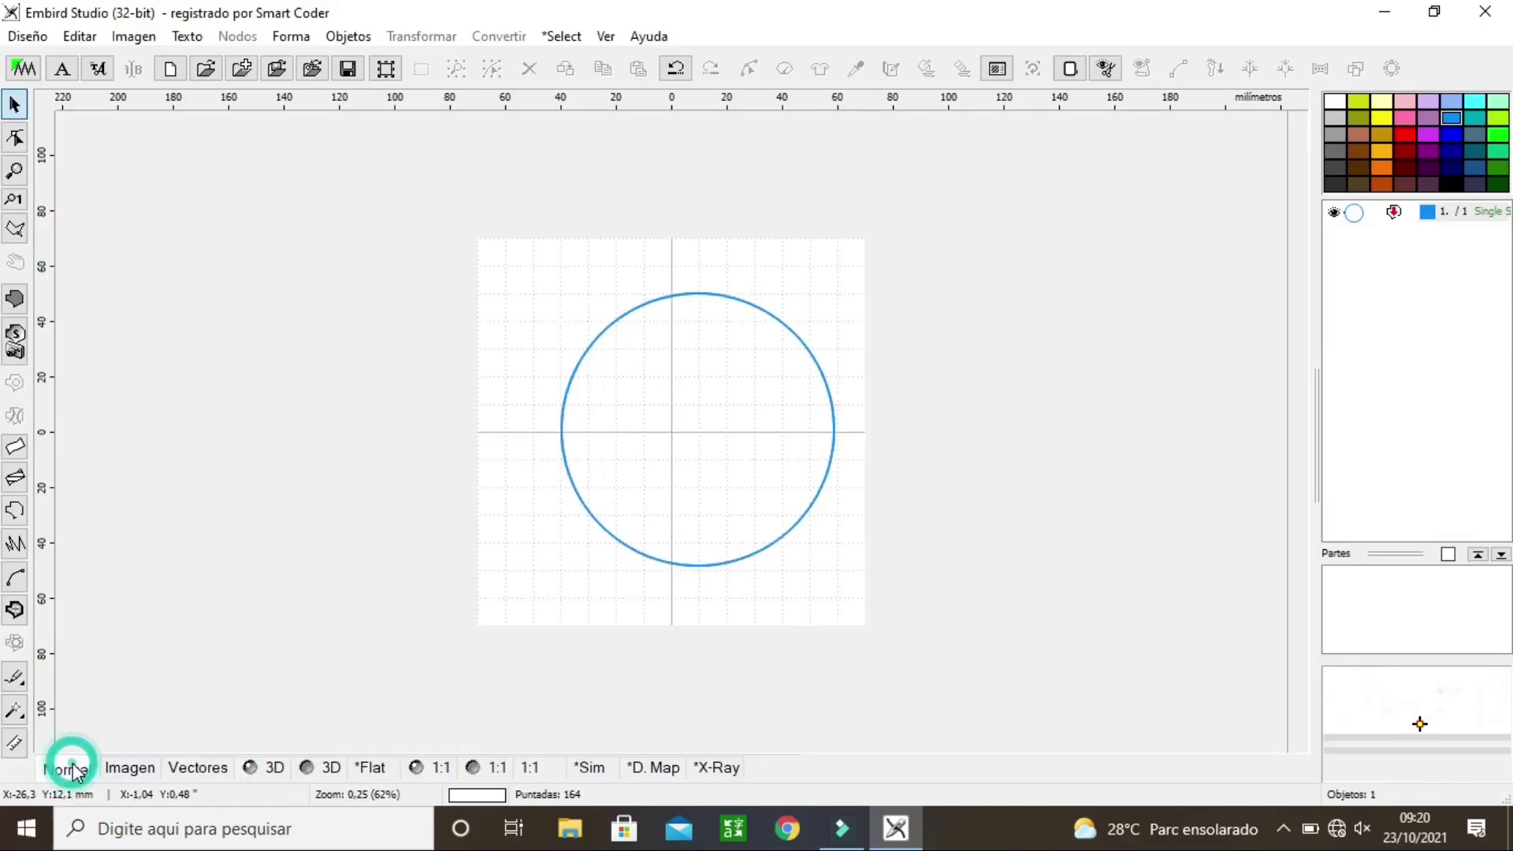
left_click(753, 465)
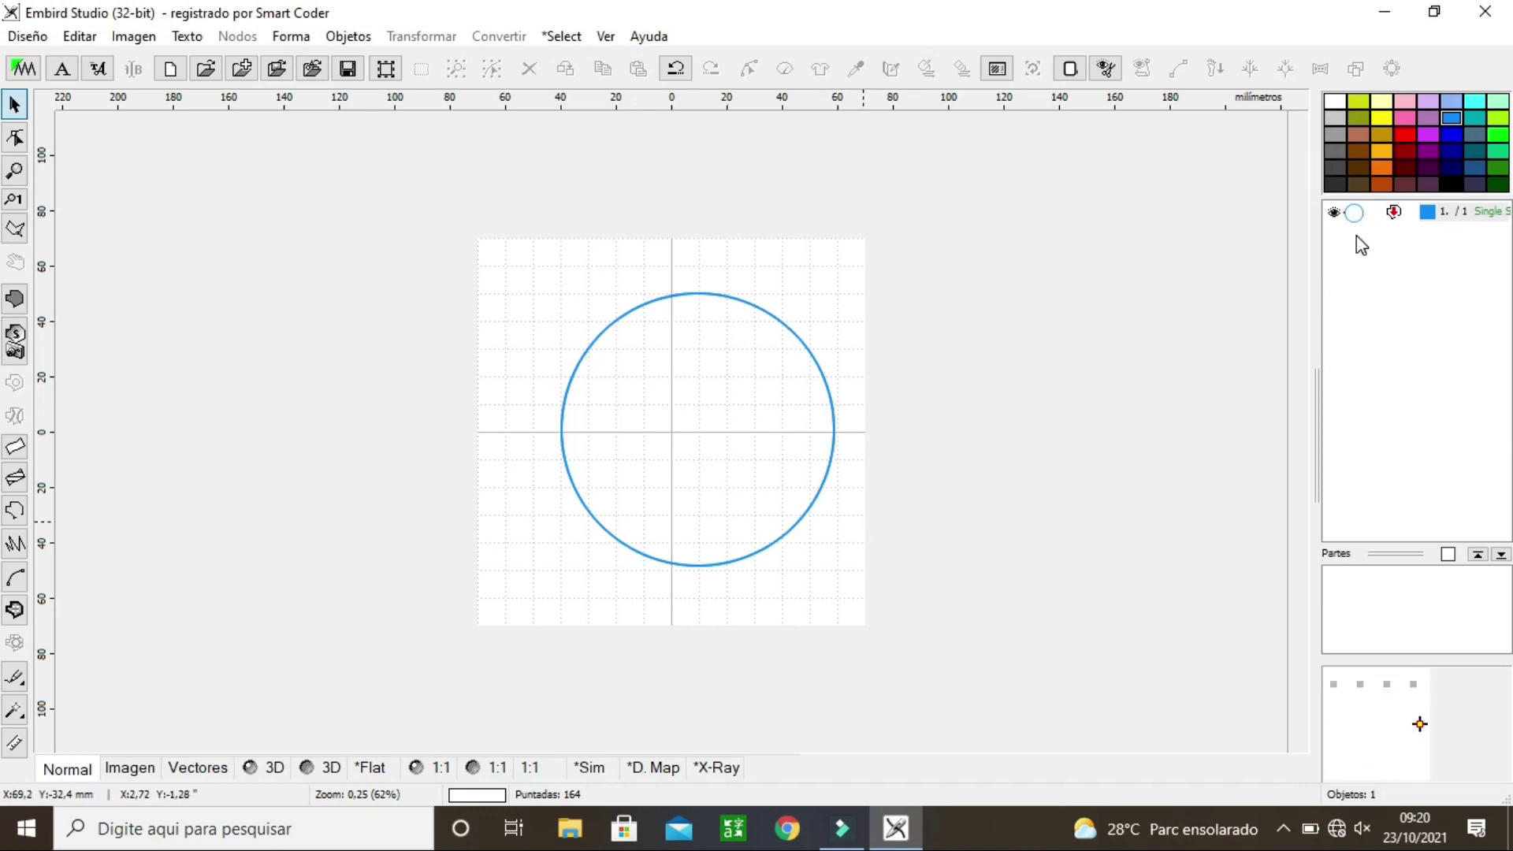
Step: Move the circle outline to the centre of the hoop
left_click(1355, 211)
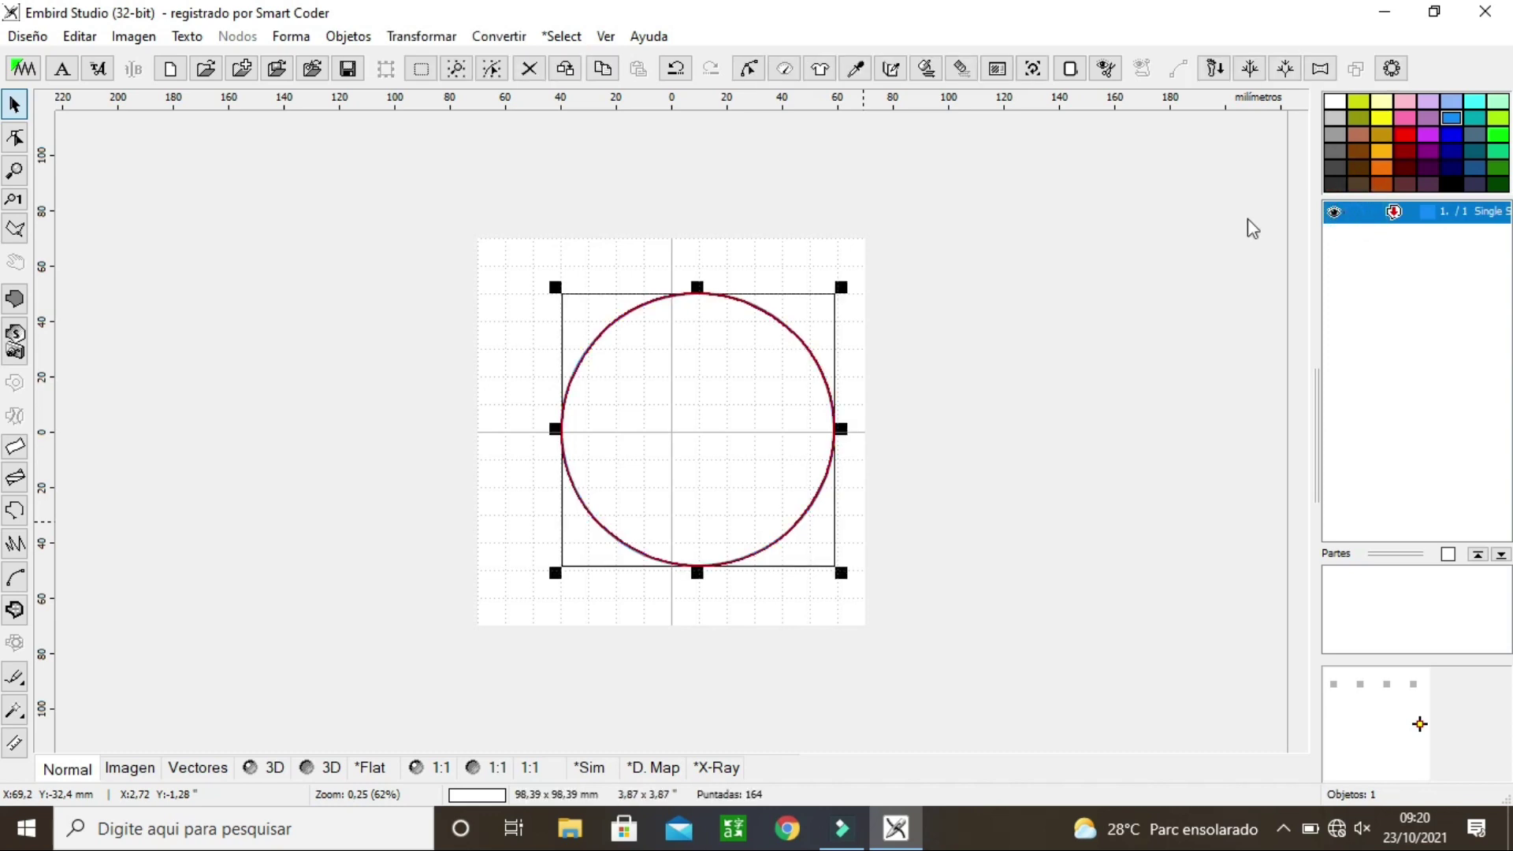
left_click(452, 39)
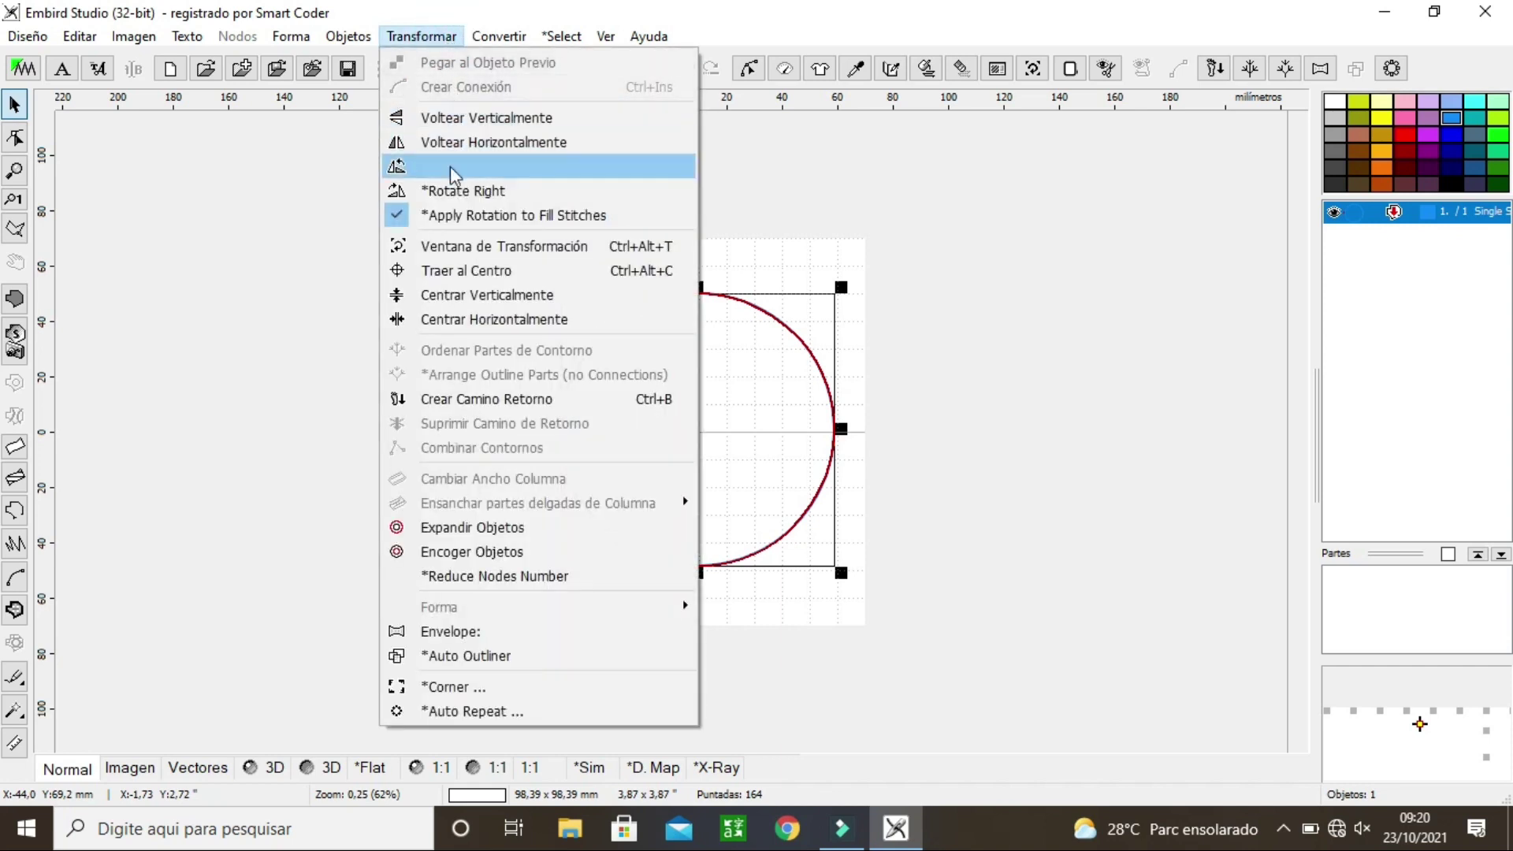
left_click(438, 271)
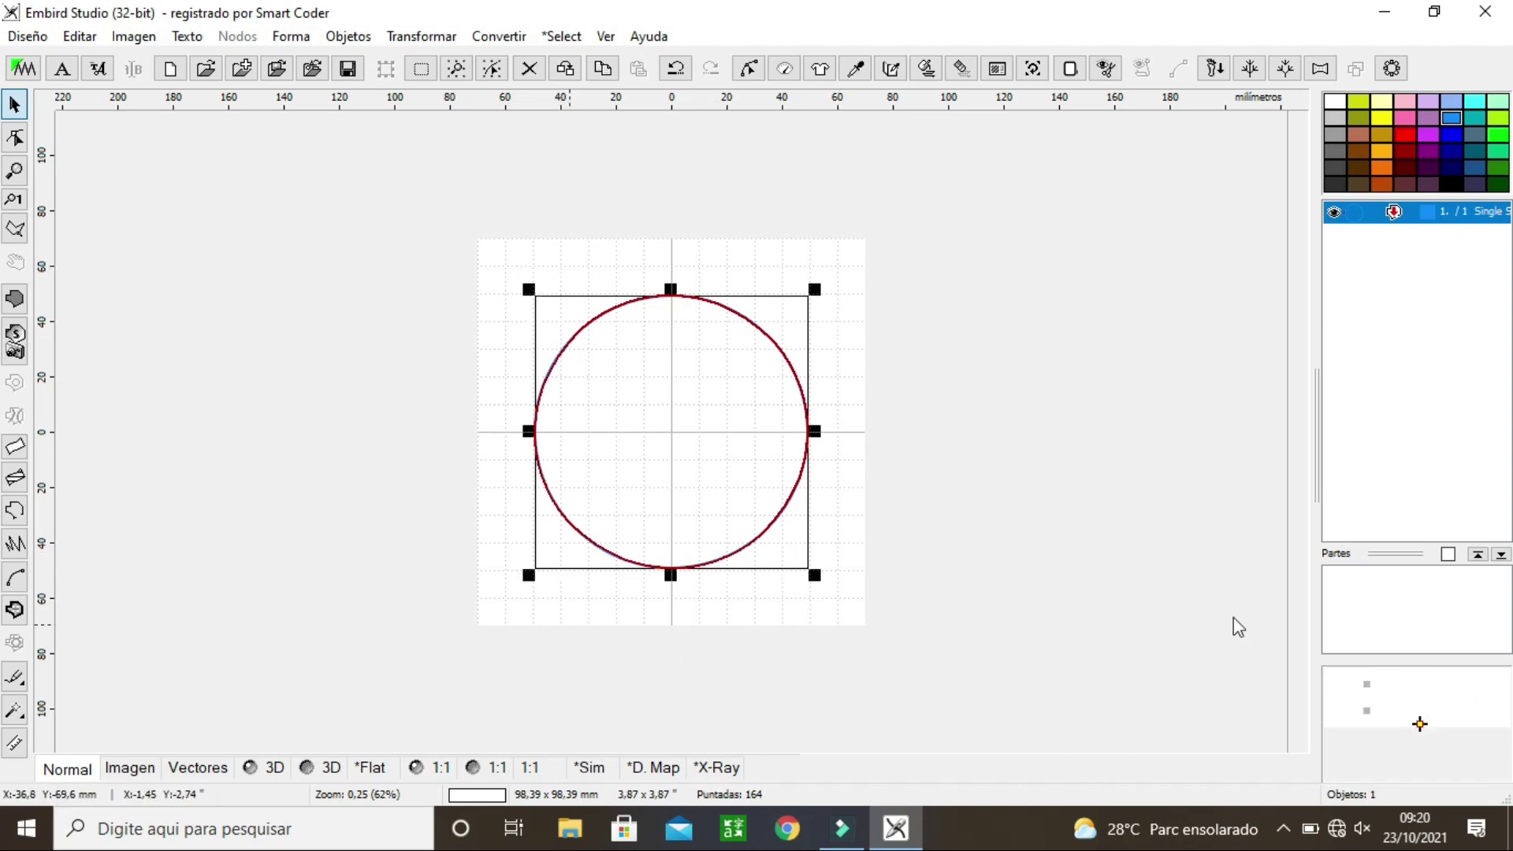
Step: Copy the centred circle outline and paste a second one on top of it
right_click(1362, 222)
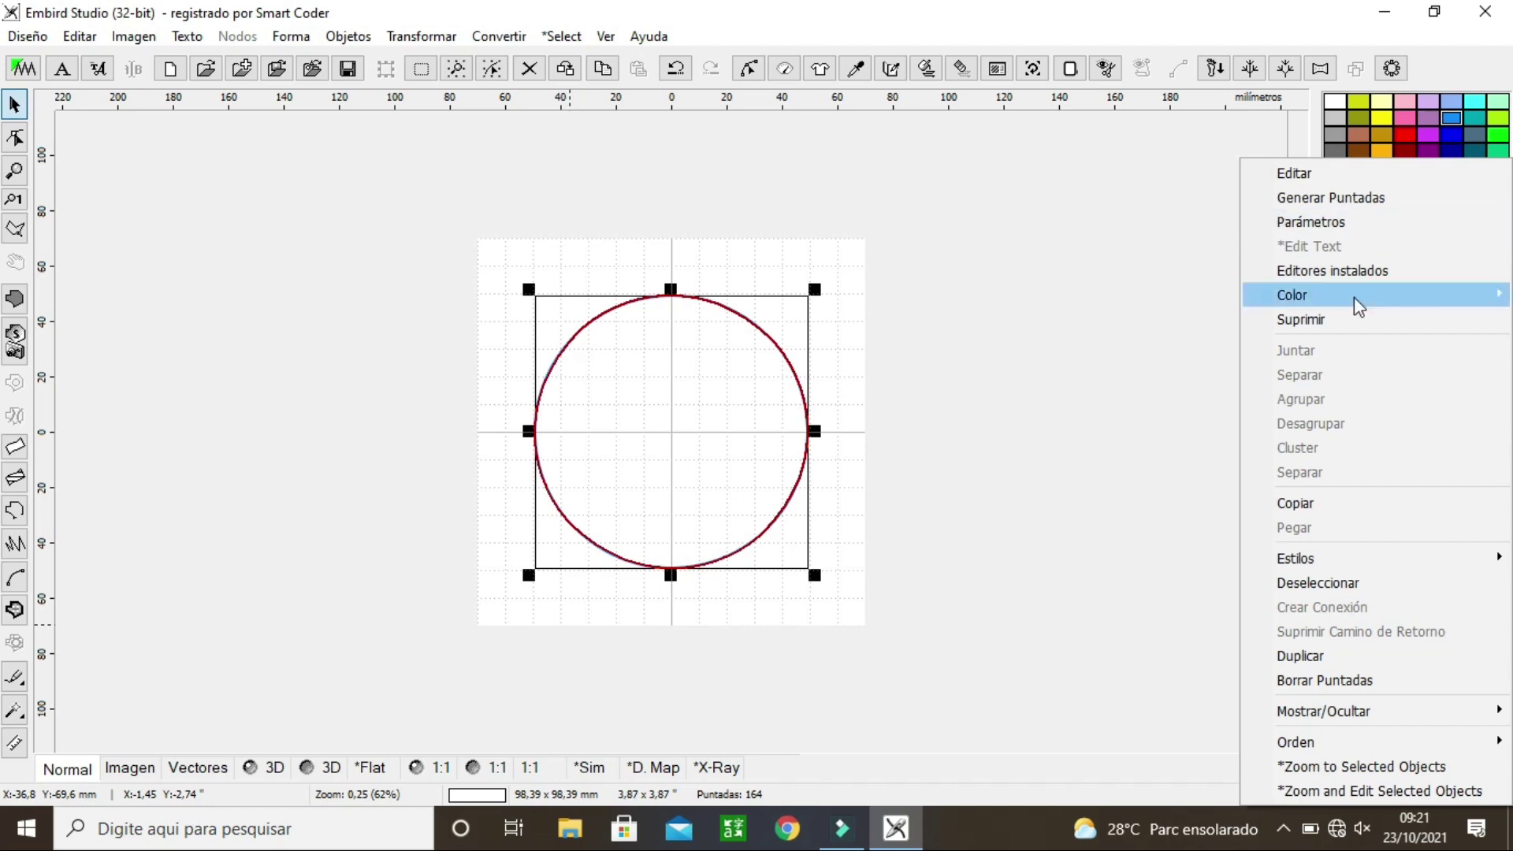
left_click(1326, 502)
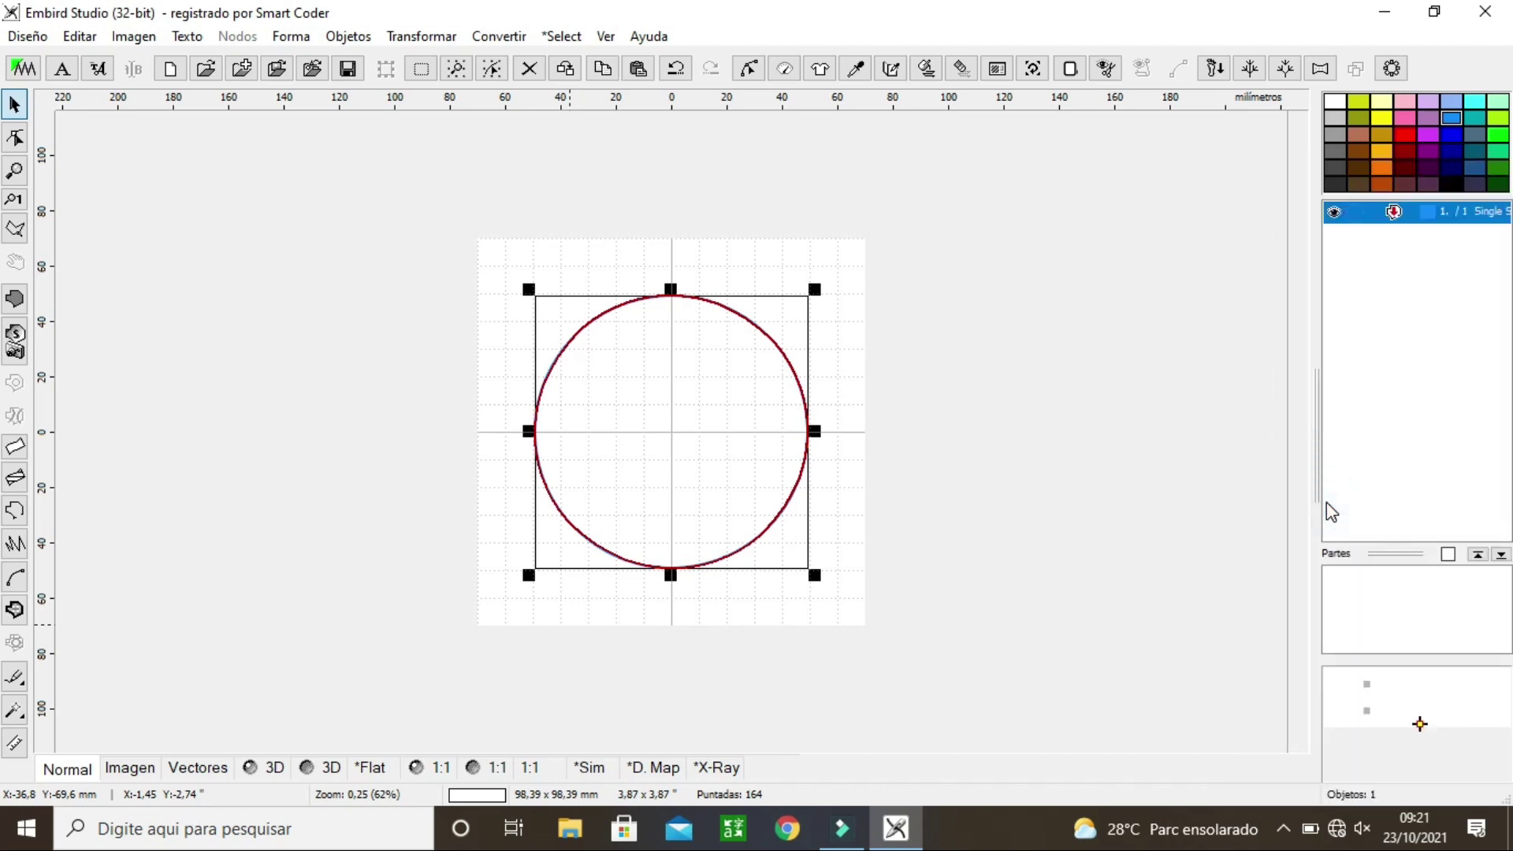
right_click(680, 422)
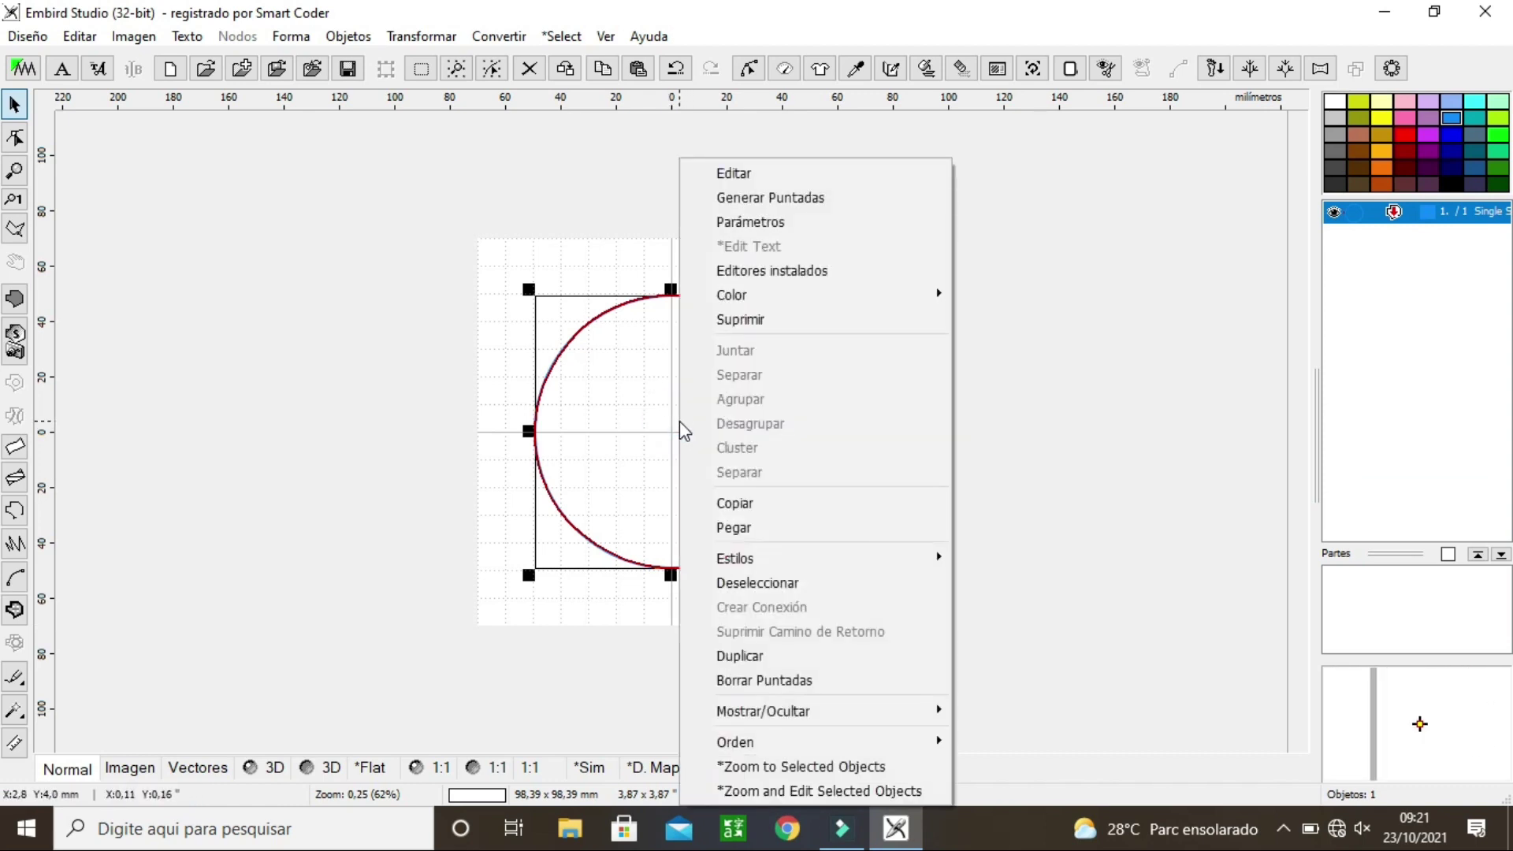
left_click(742, 539)
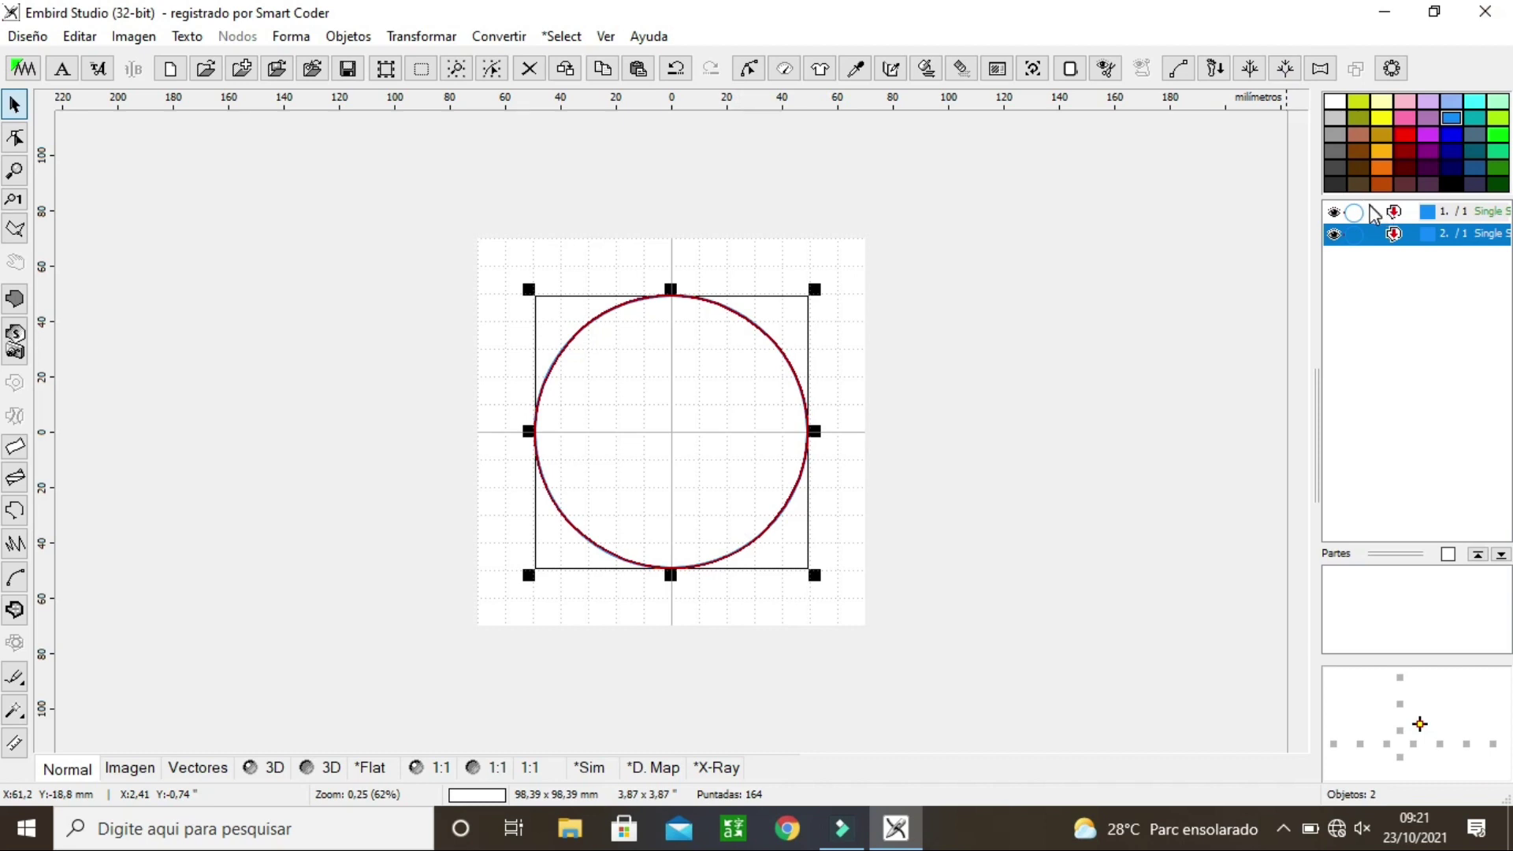
mouse_move(1373, 250)
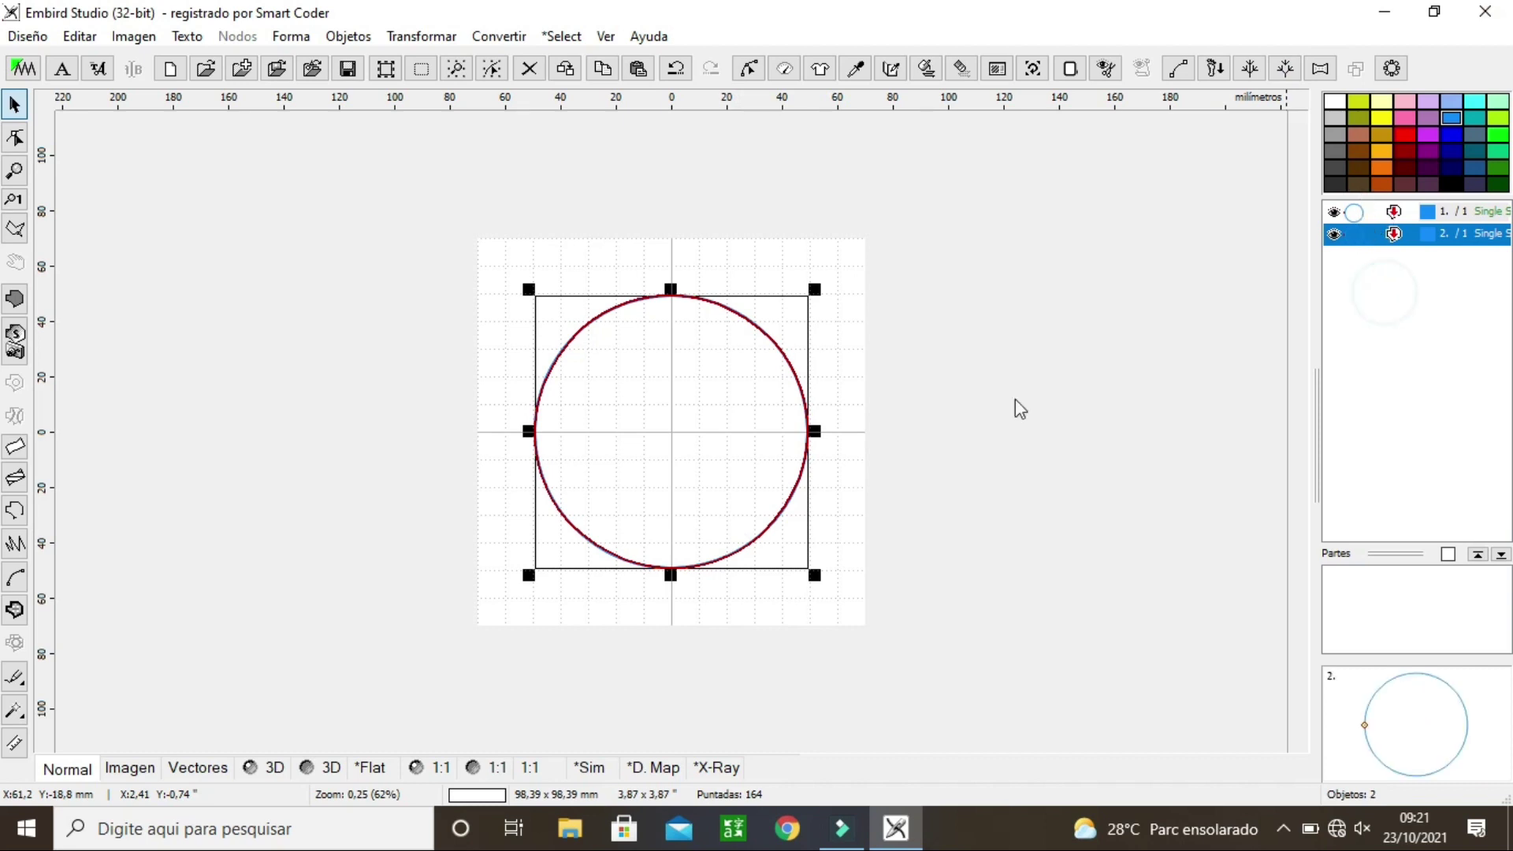
Step: Change the second circle's thread colour to light cyan
left_click(833, 477)
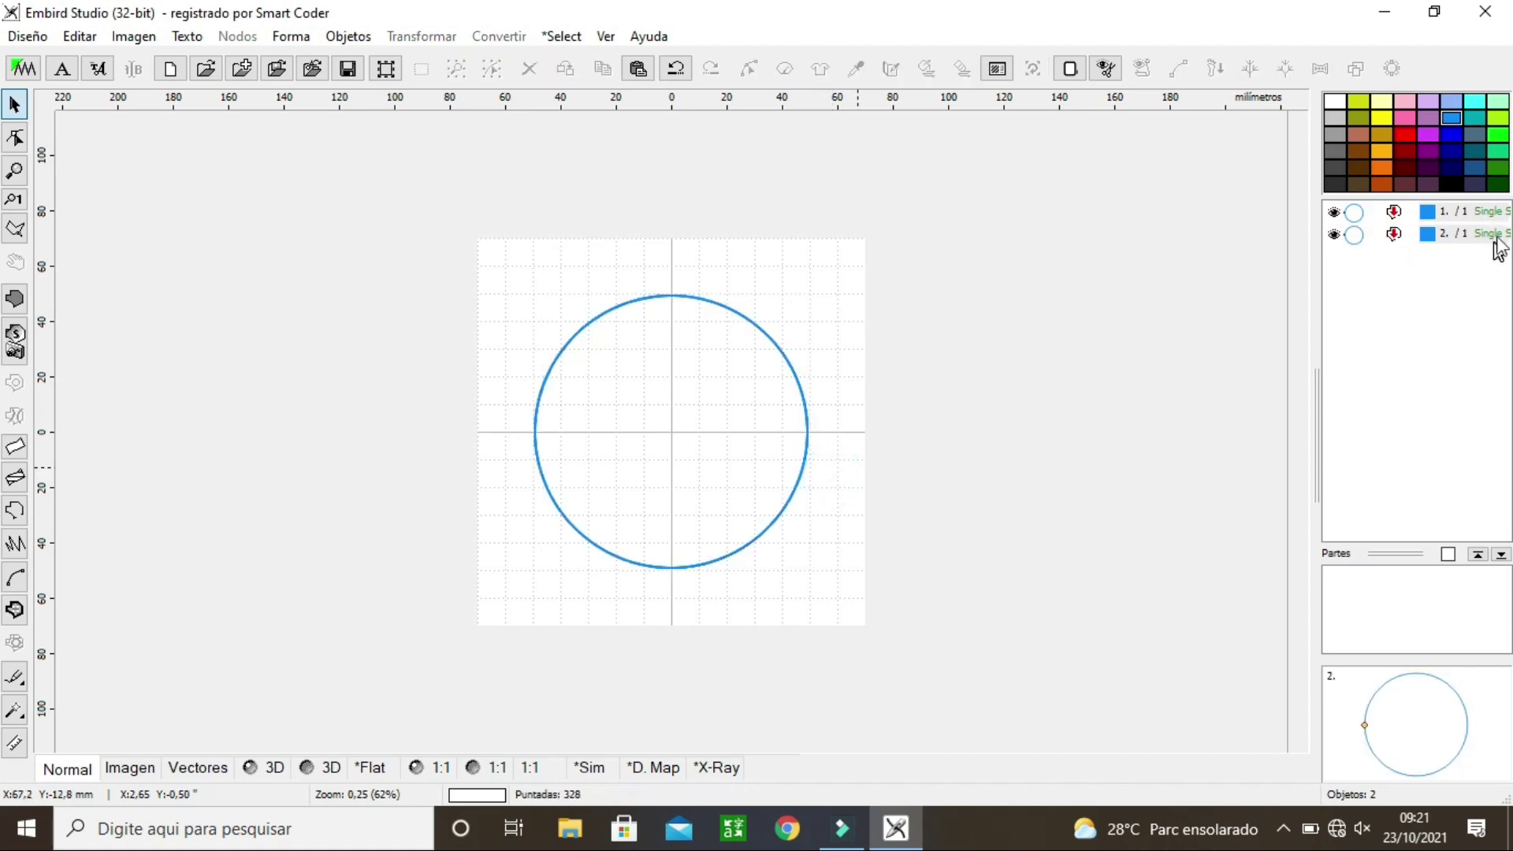
left_click(1474, 103)
left_click(1394, 235)
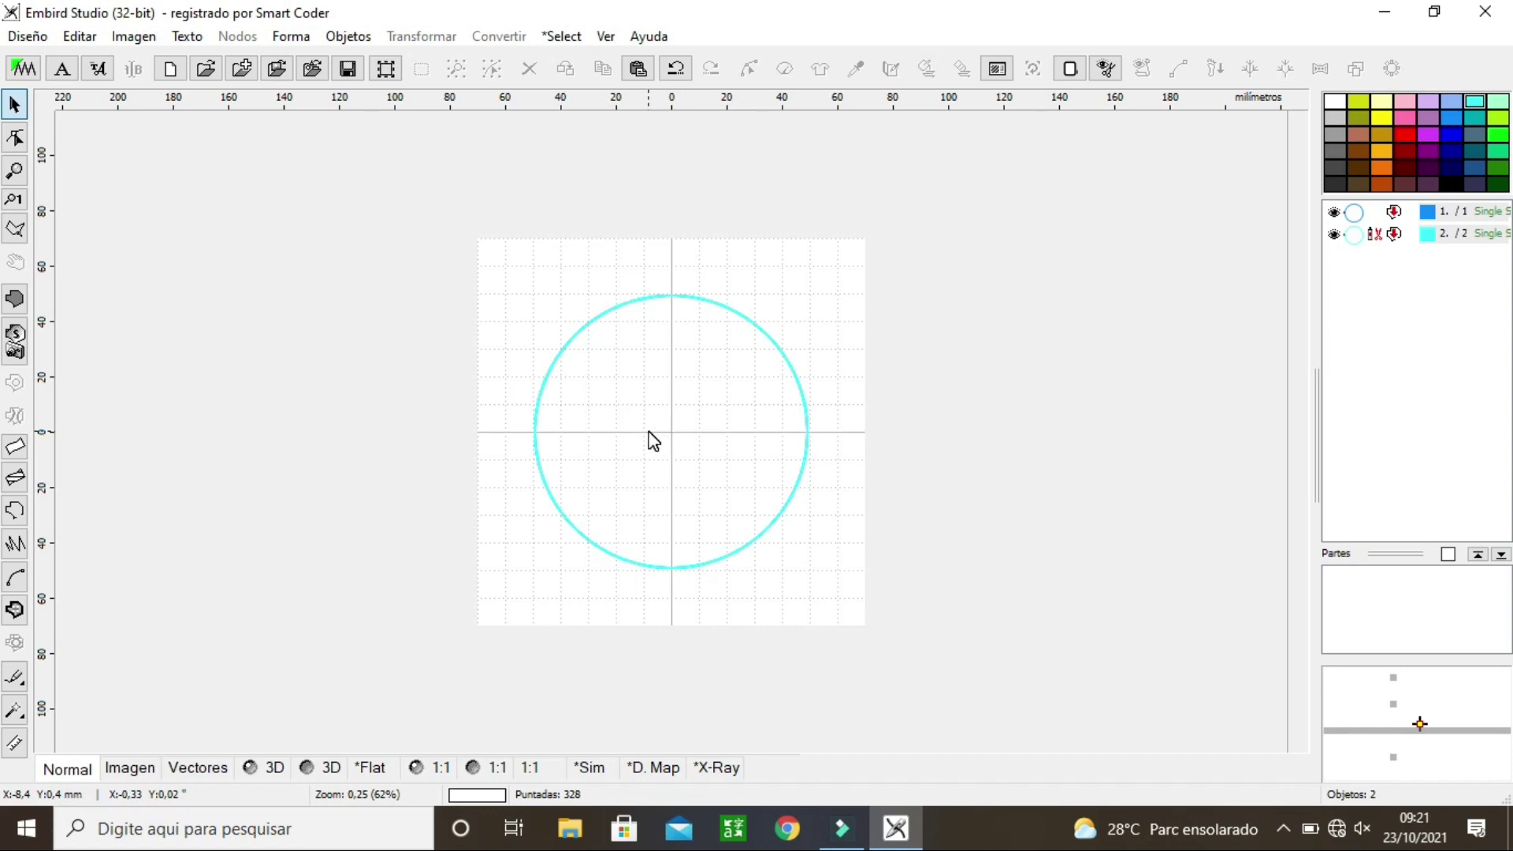
Step: Set the second circle's stitch type to Aplicación in its parameters and apply the change
left_click(1366, 251)
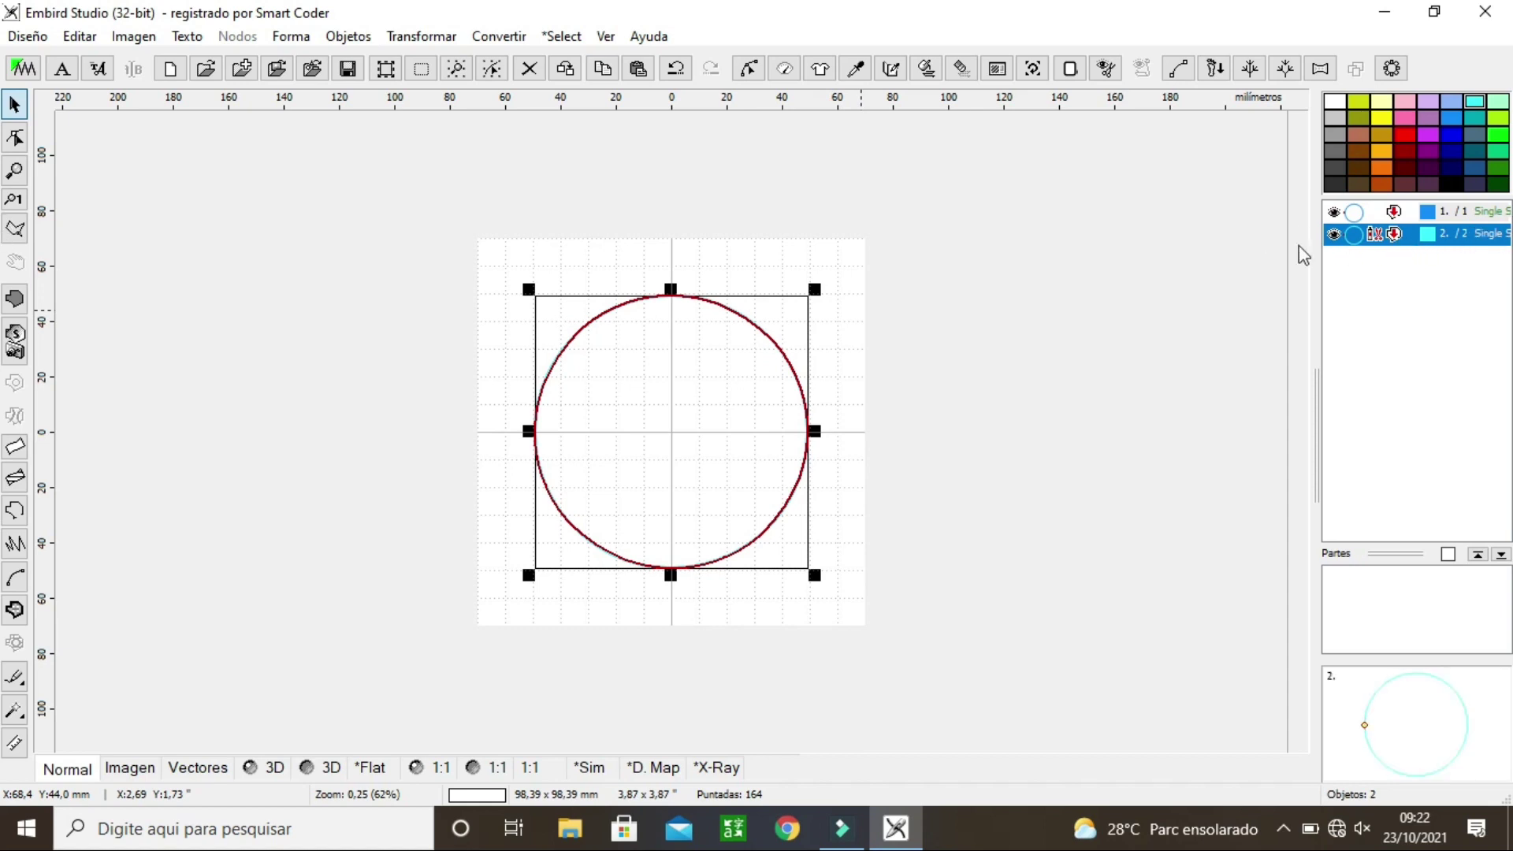
right_click(1376, 249)
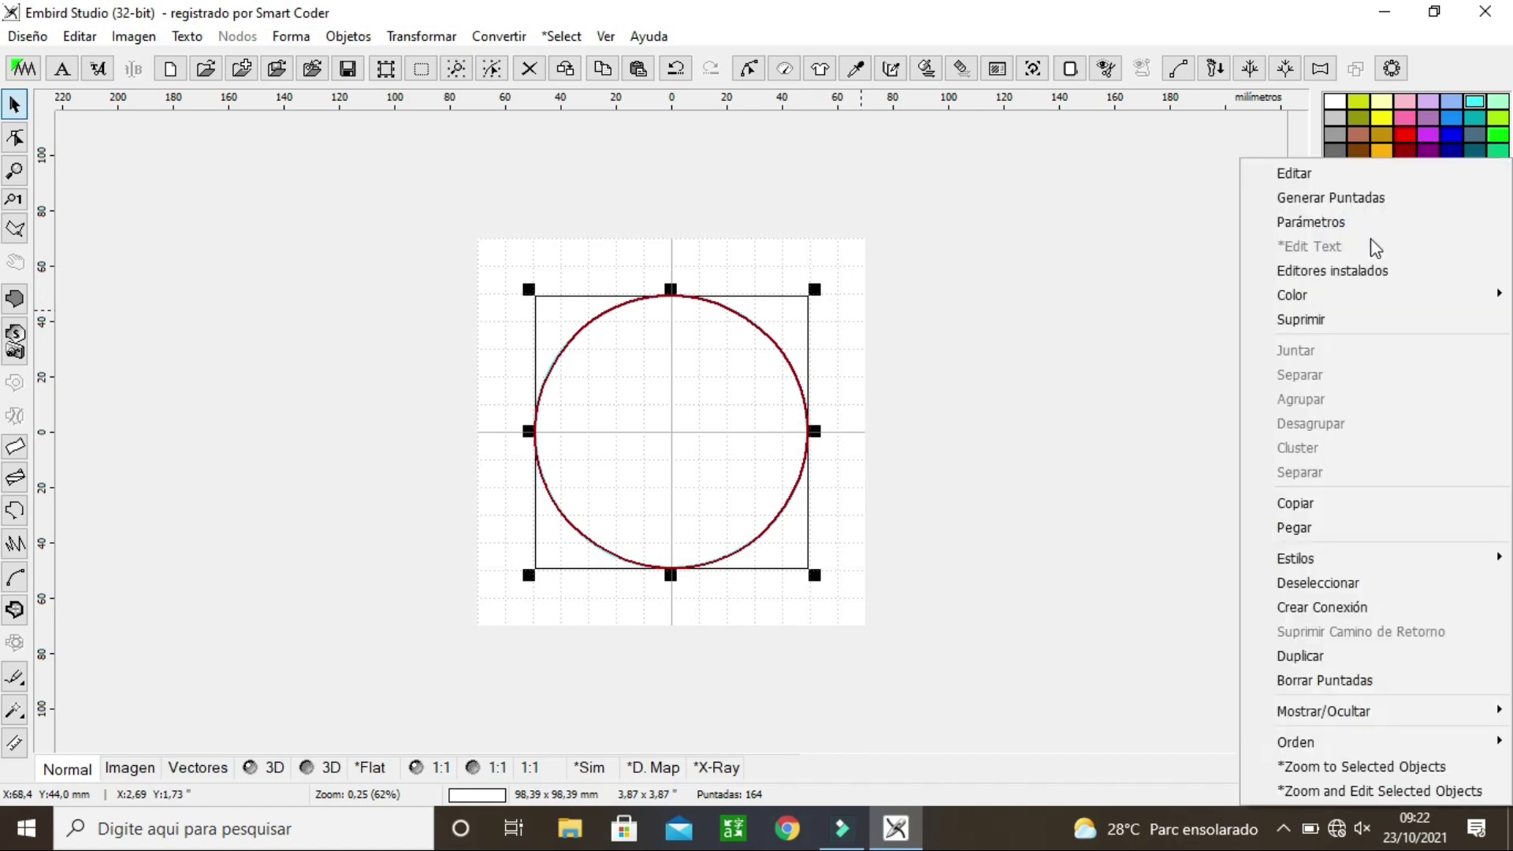
left_click(1327, 223)
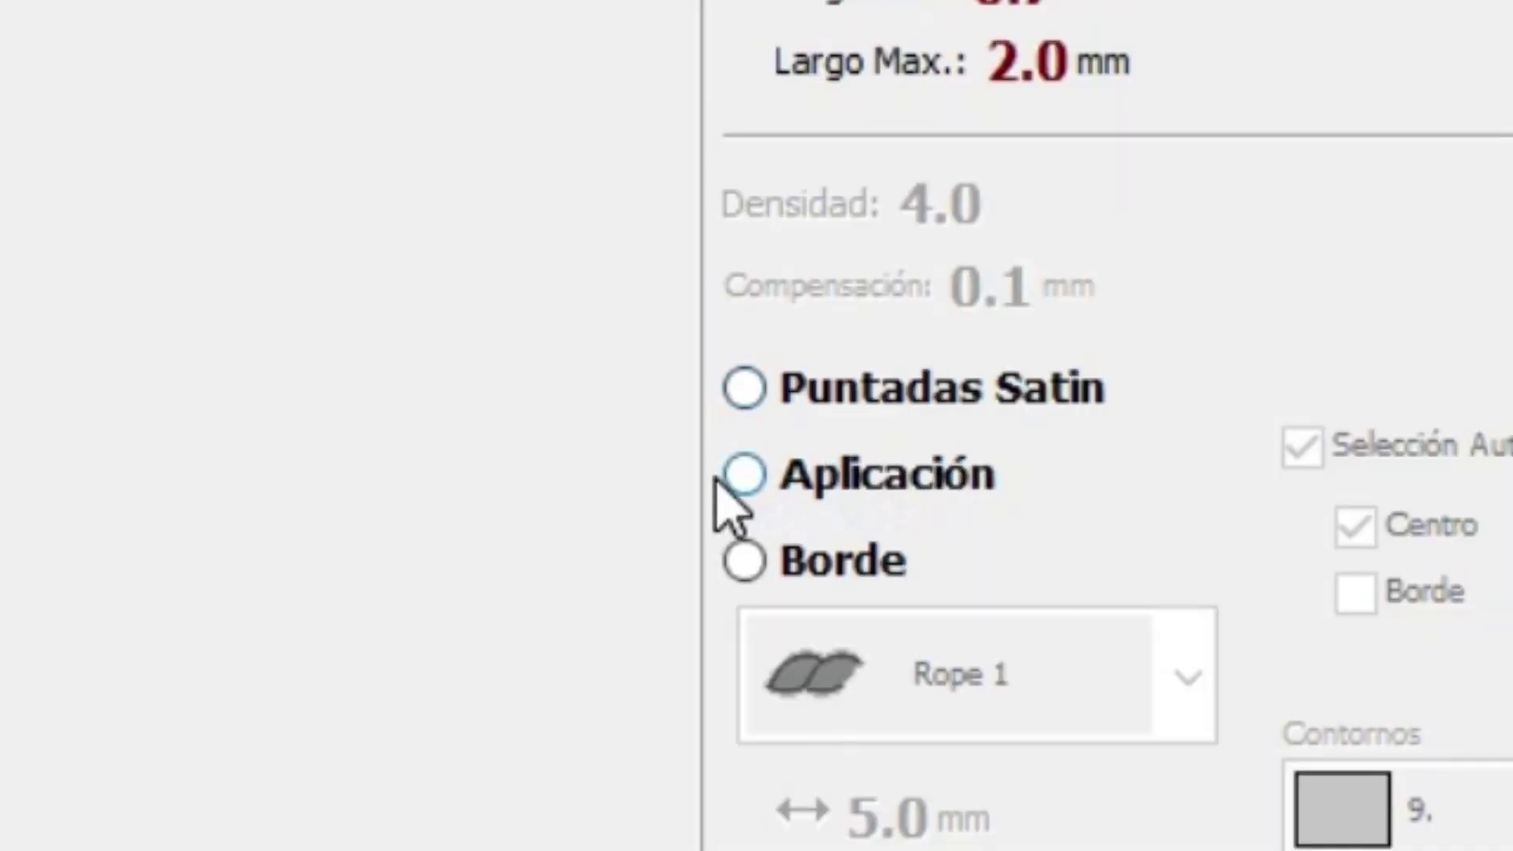
left_click(759, 487)
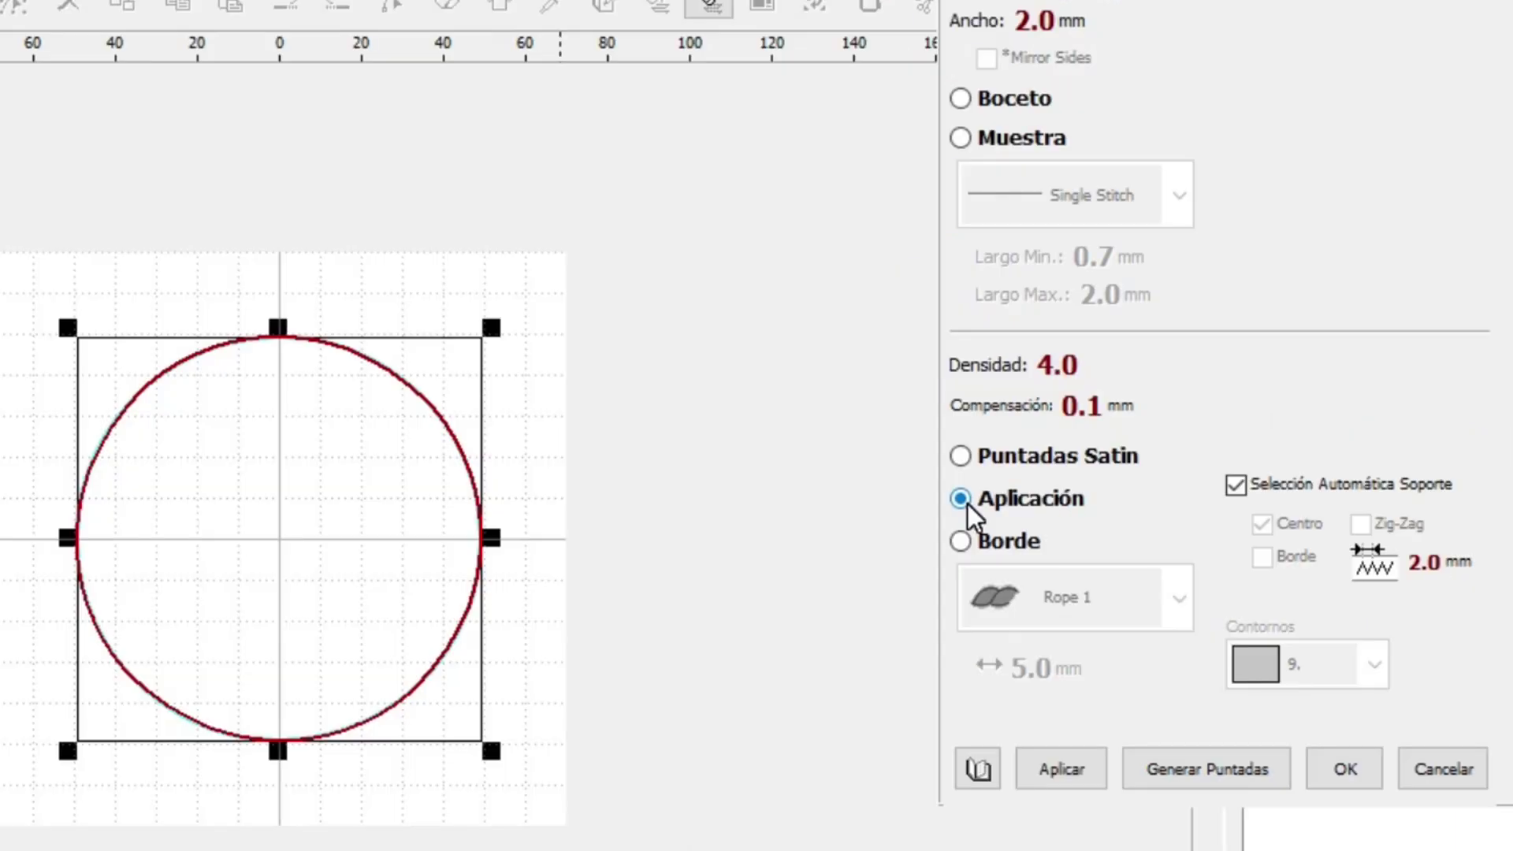
left_click(1071, 767)
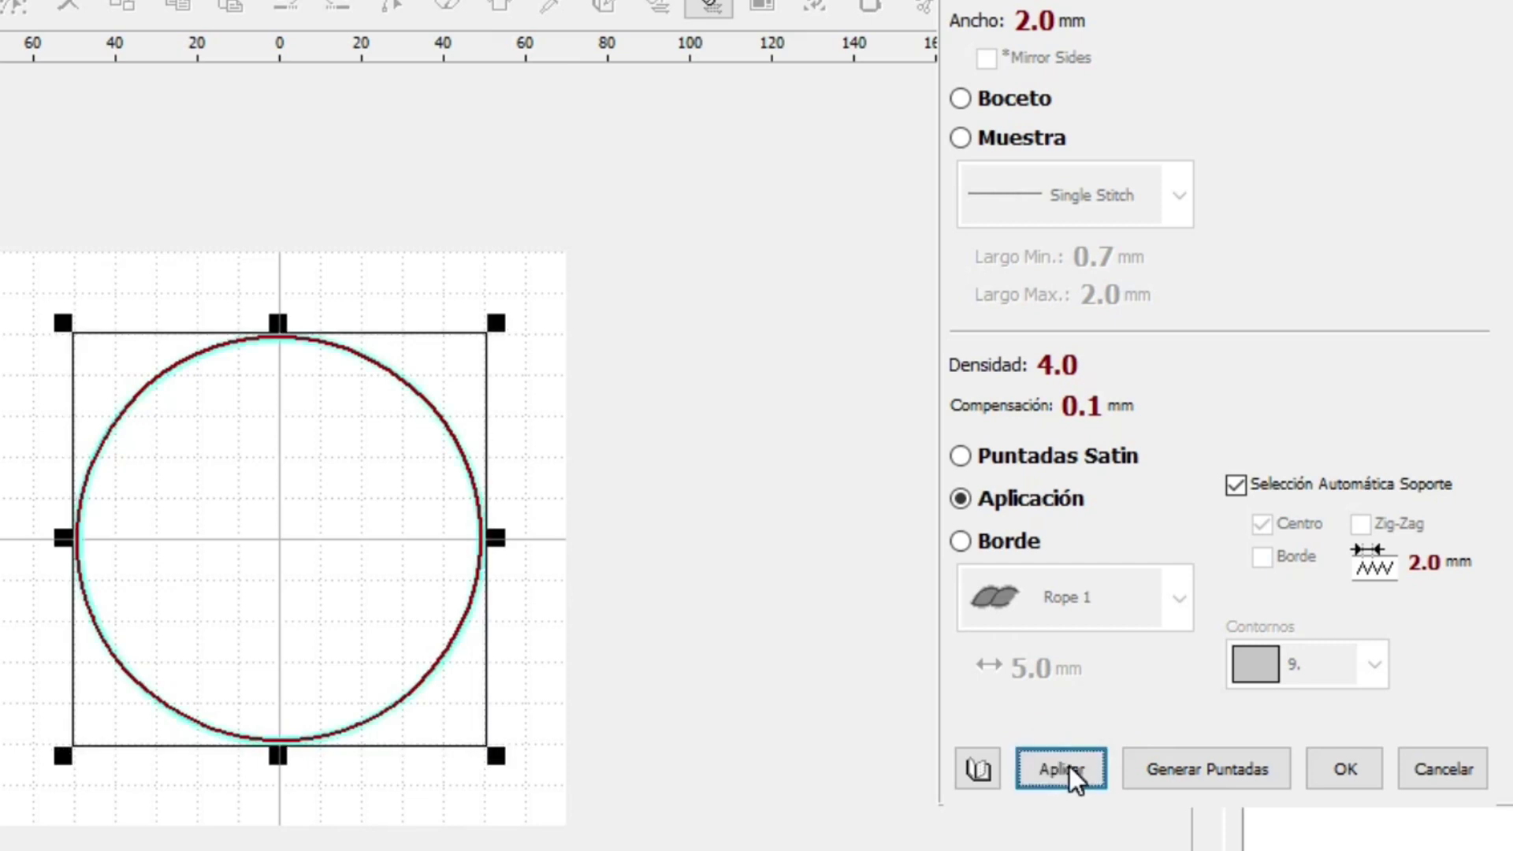
Step: Generate the second circle's appliqué stitches and preview them in 3D
left_click(1209, 771)
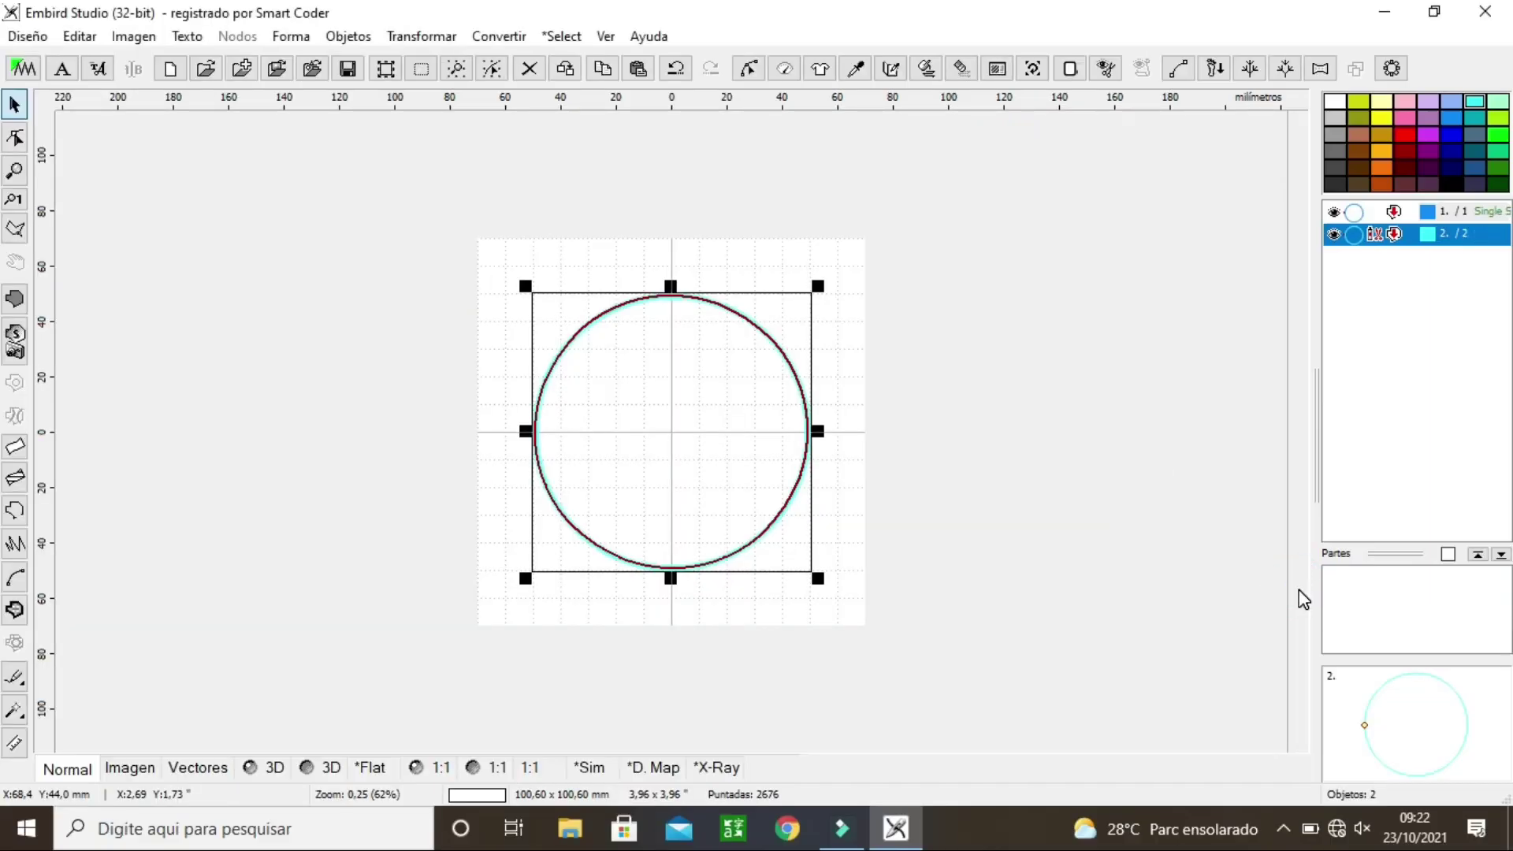
left_click(268, 768)
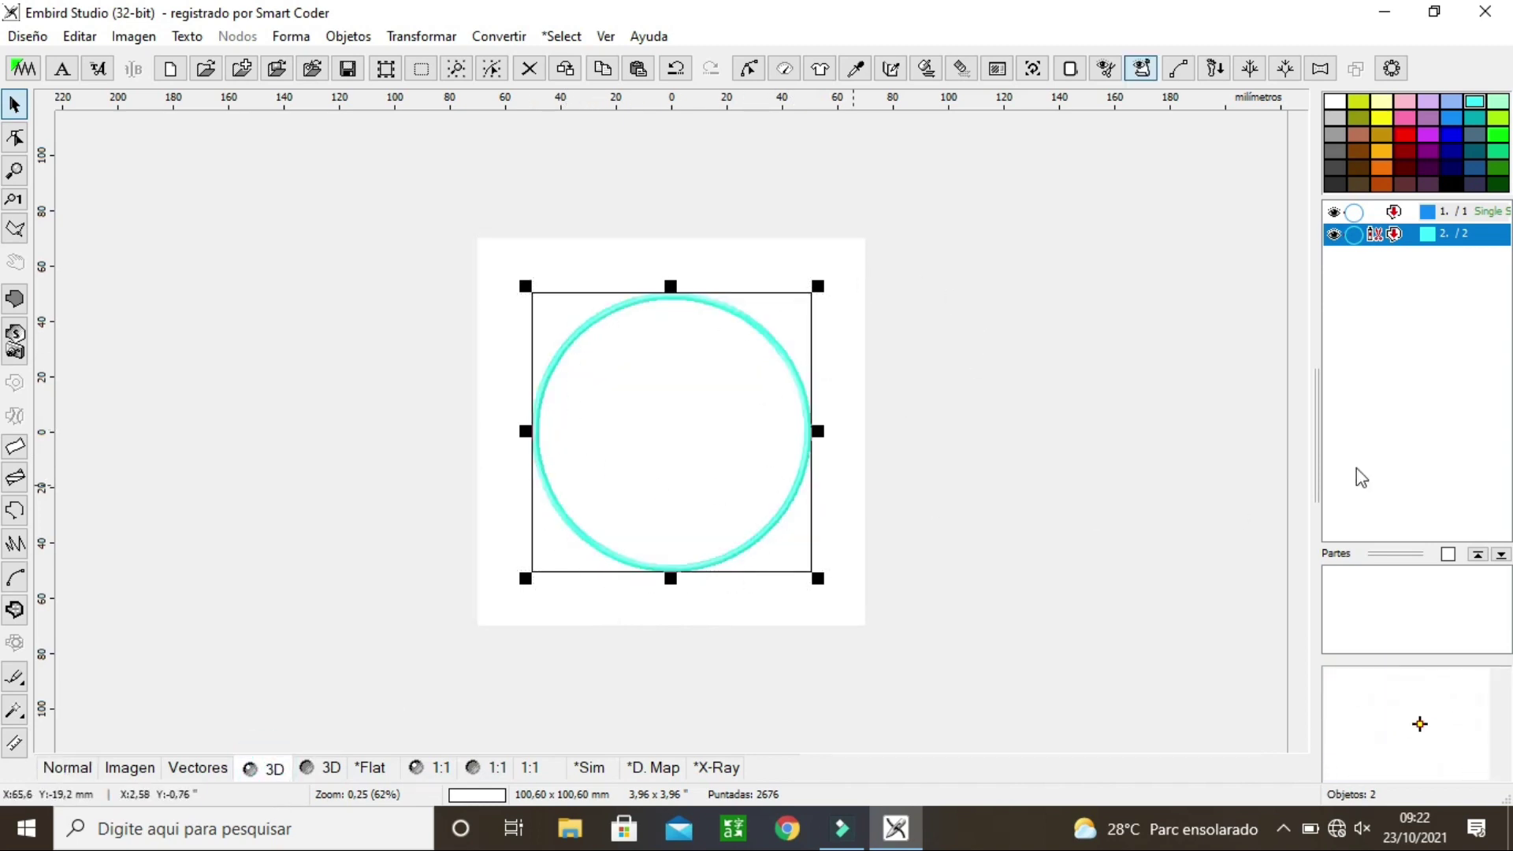
Step: Set the second circle's zig-zag support value to 3.5 mm in its parameters and apply the change
right_click(1354, 239)
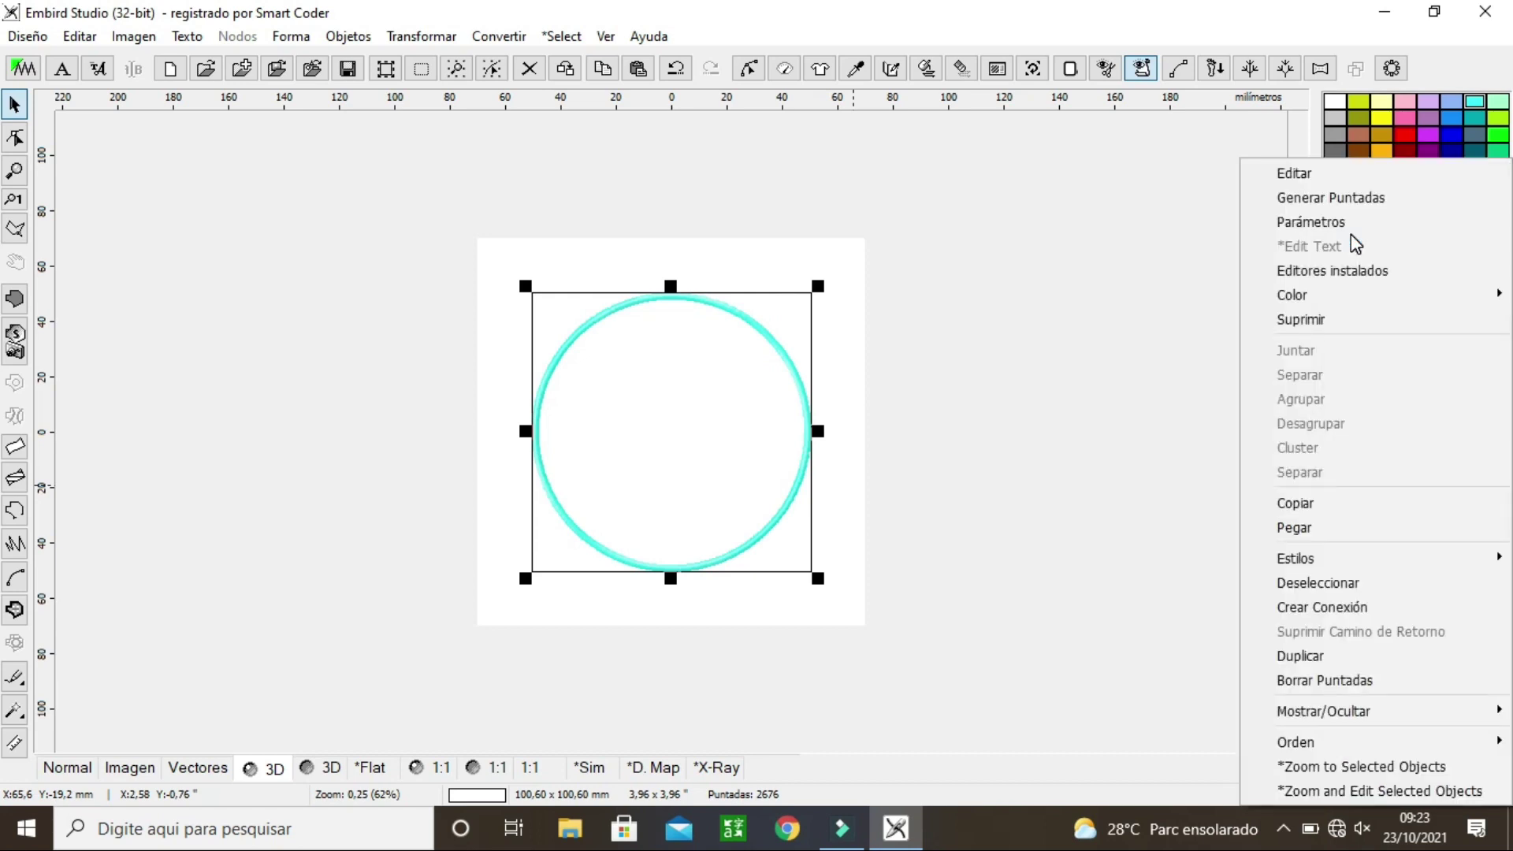
left_click(1355, 226)
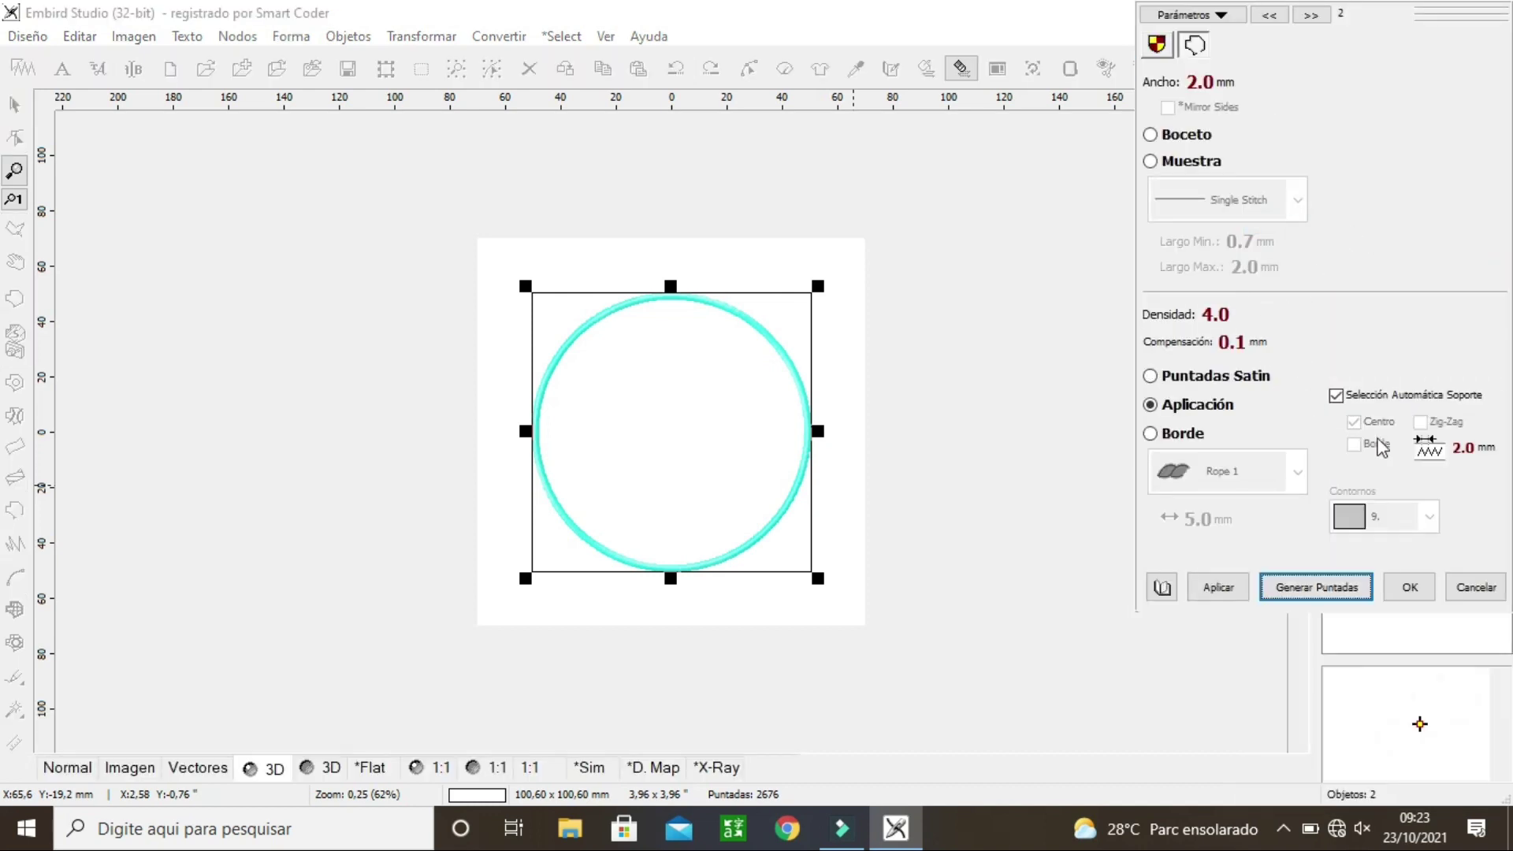
left_click(1446, 457)
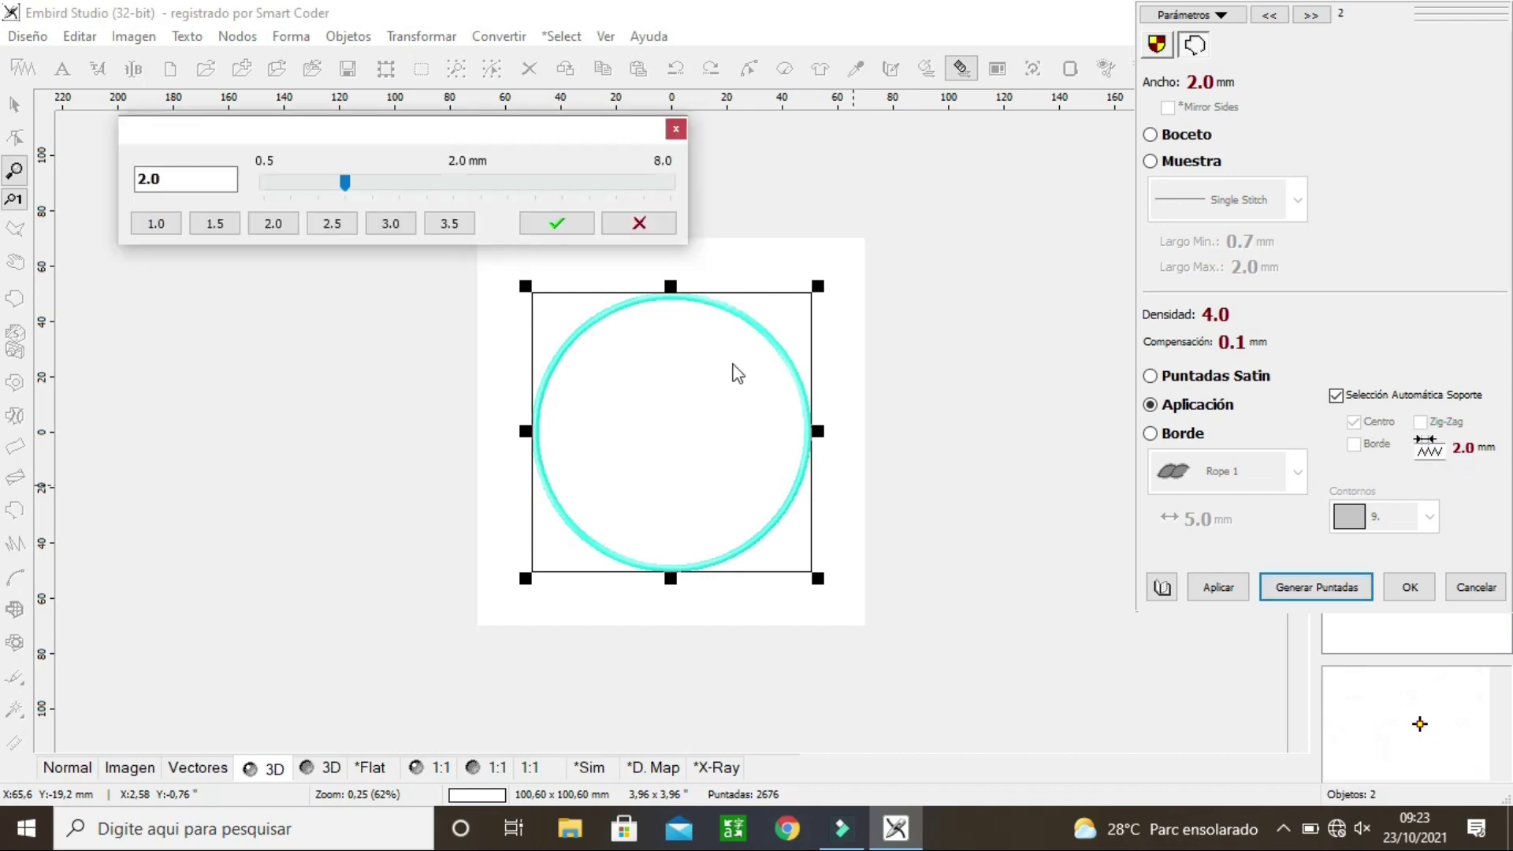
left_click(452, 228)
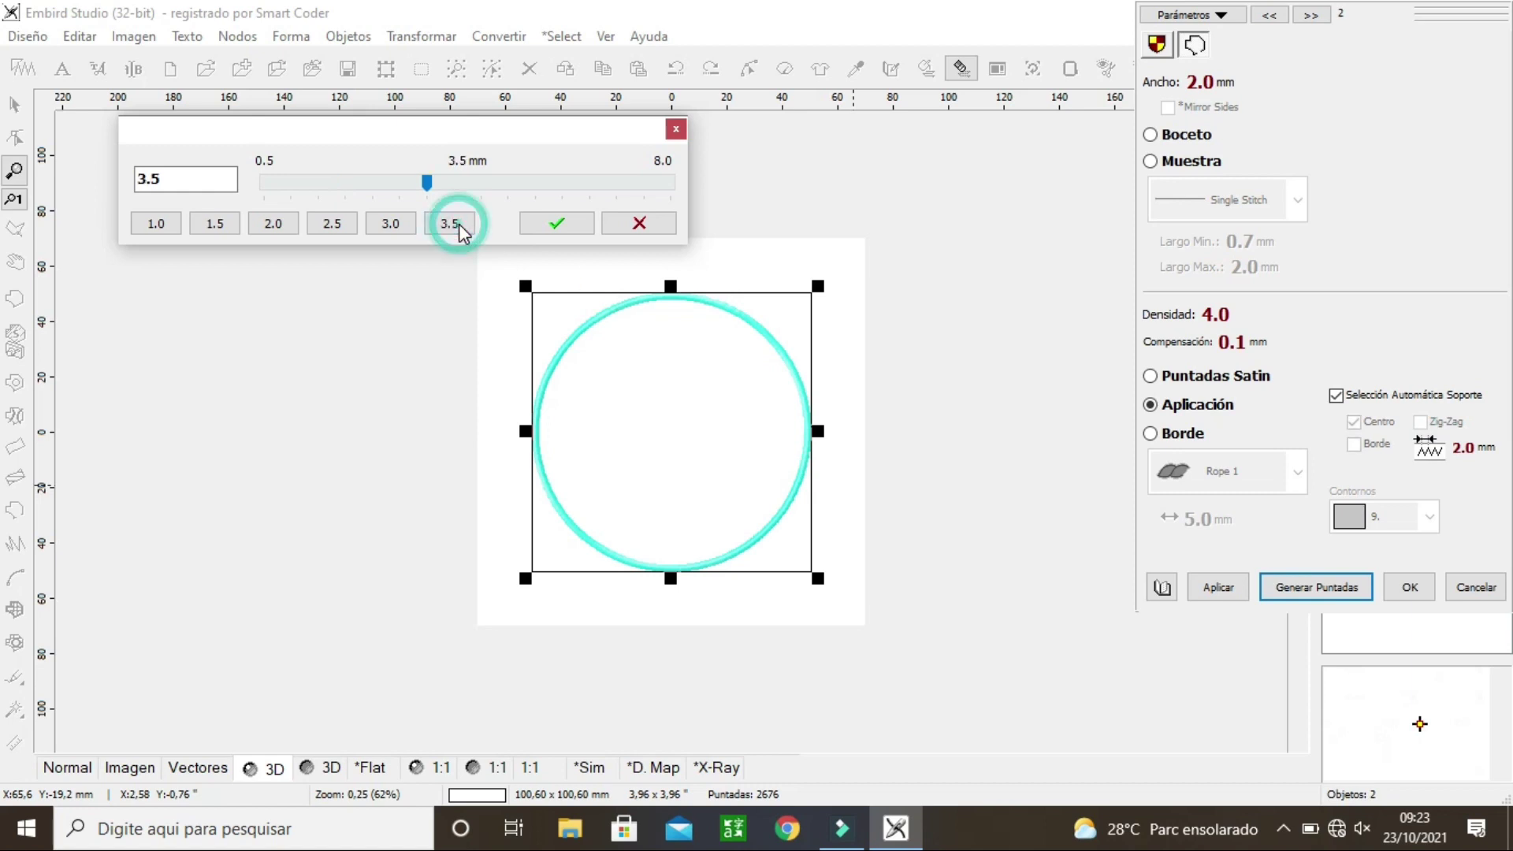
left_click(540, 227)
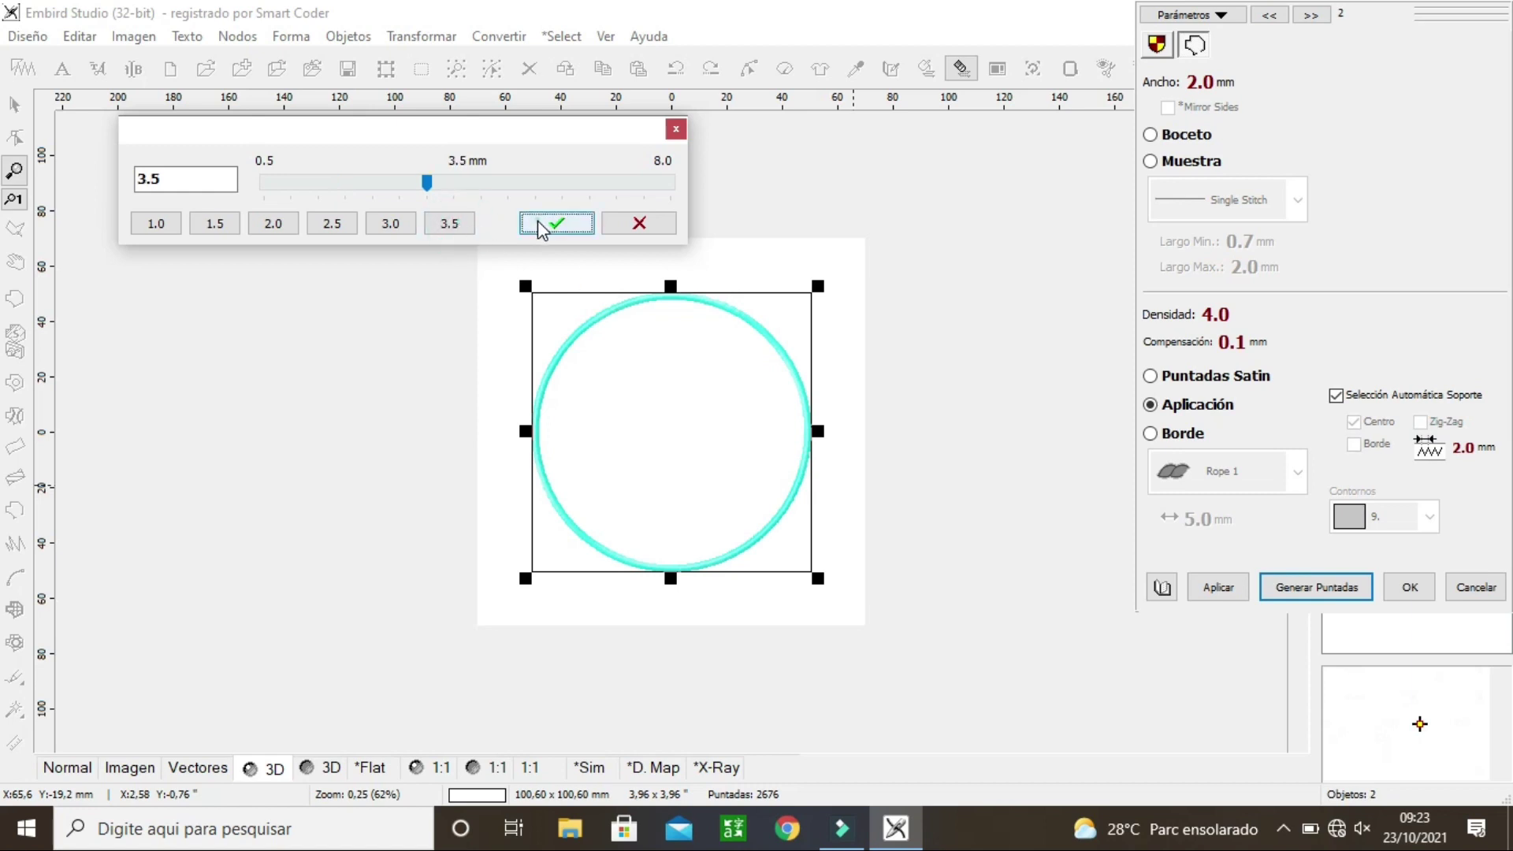
left_click(1234, 592)
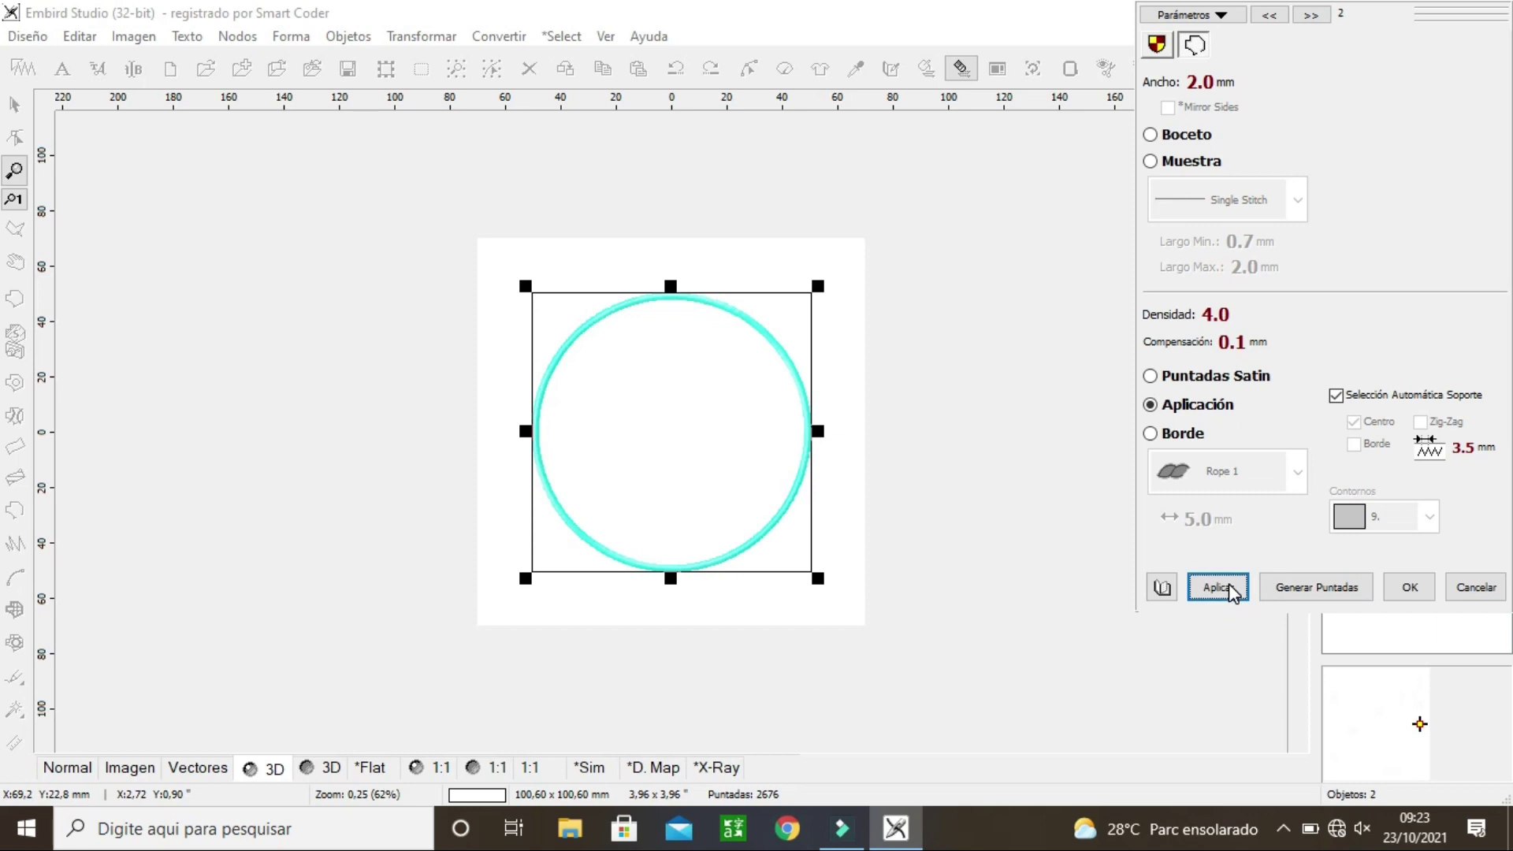
left_click(1233, 593)
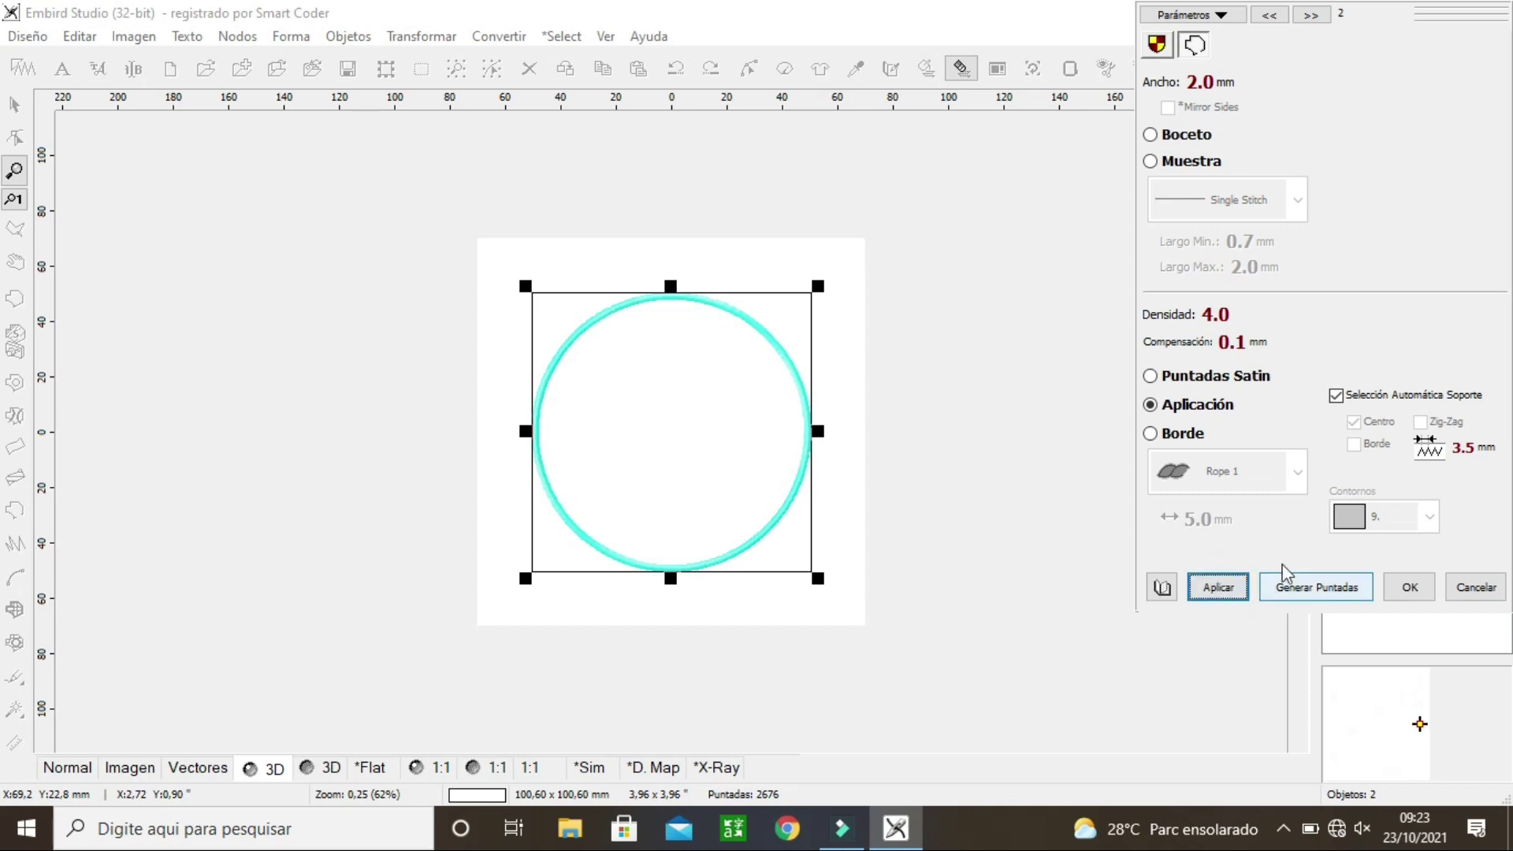
Step: Set the second circle's width (Ancho) to 3.5 mm, apply it and regenerate the stitches
left_click(1159, 87)
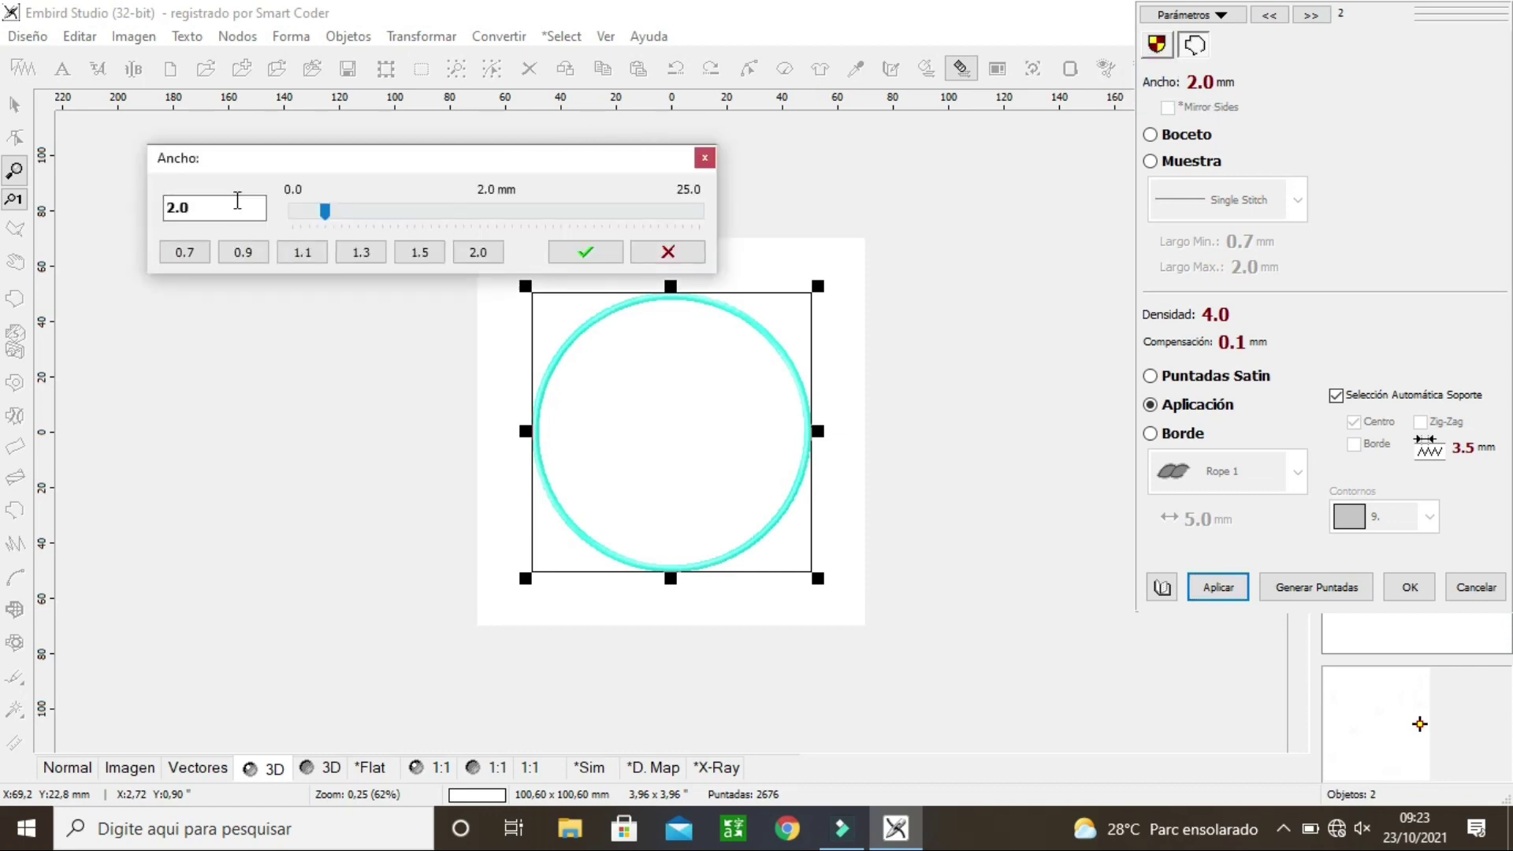
double_click(238, 202)
type("3.5")
left_click(603, 253)
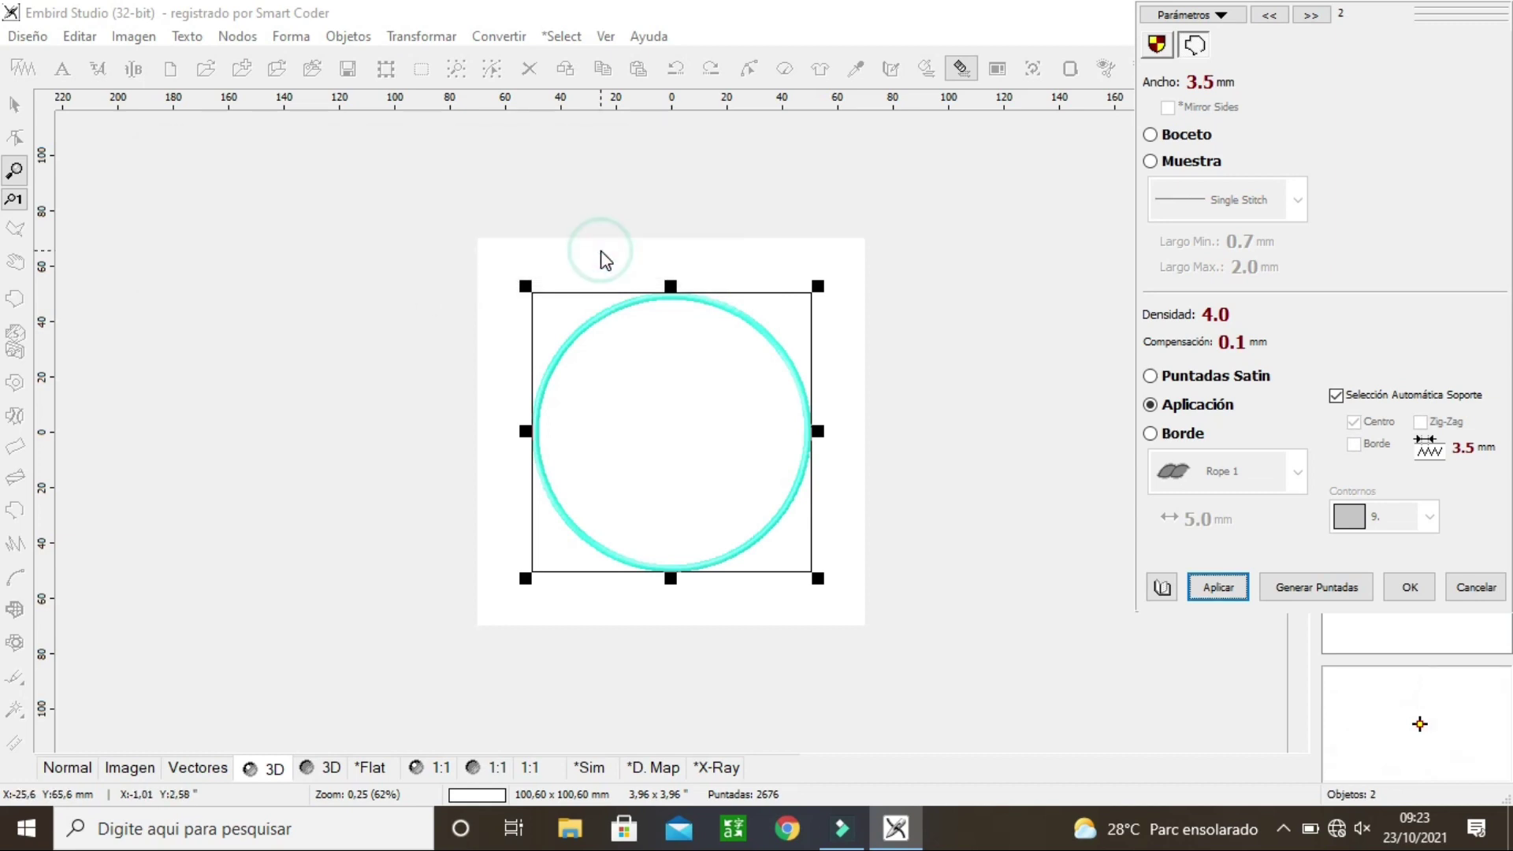
left_click(1231, 590)
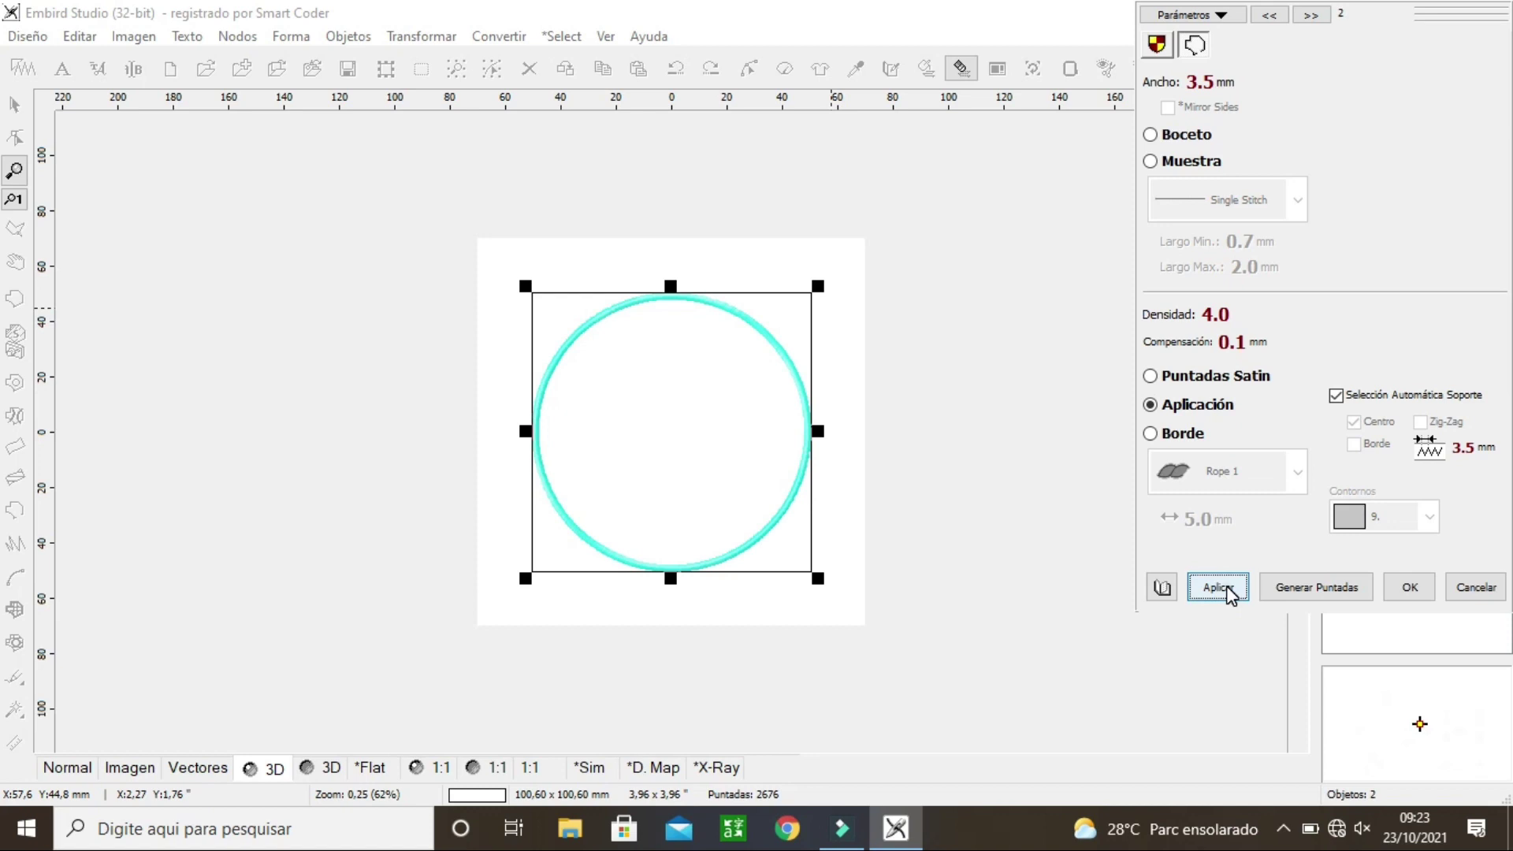
left_click(1219, 588)
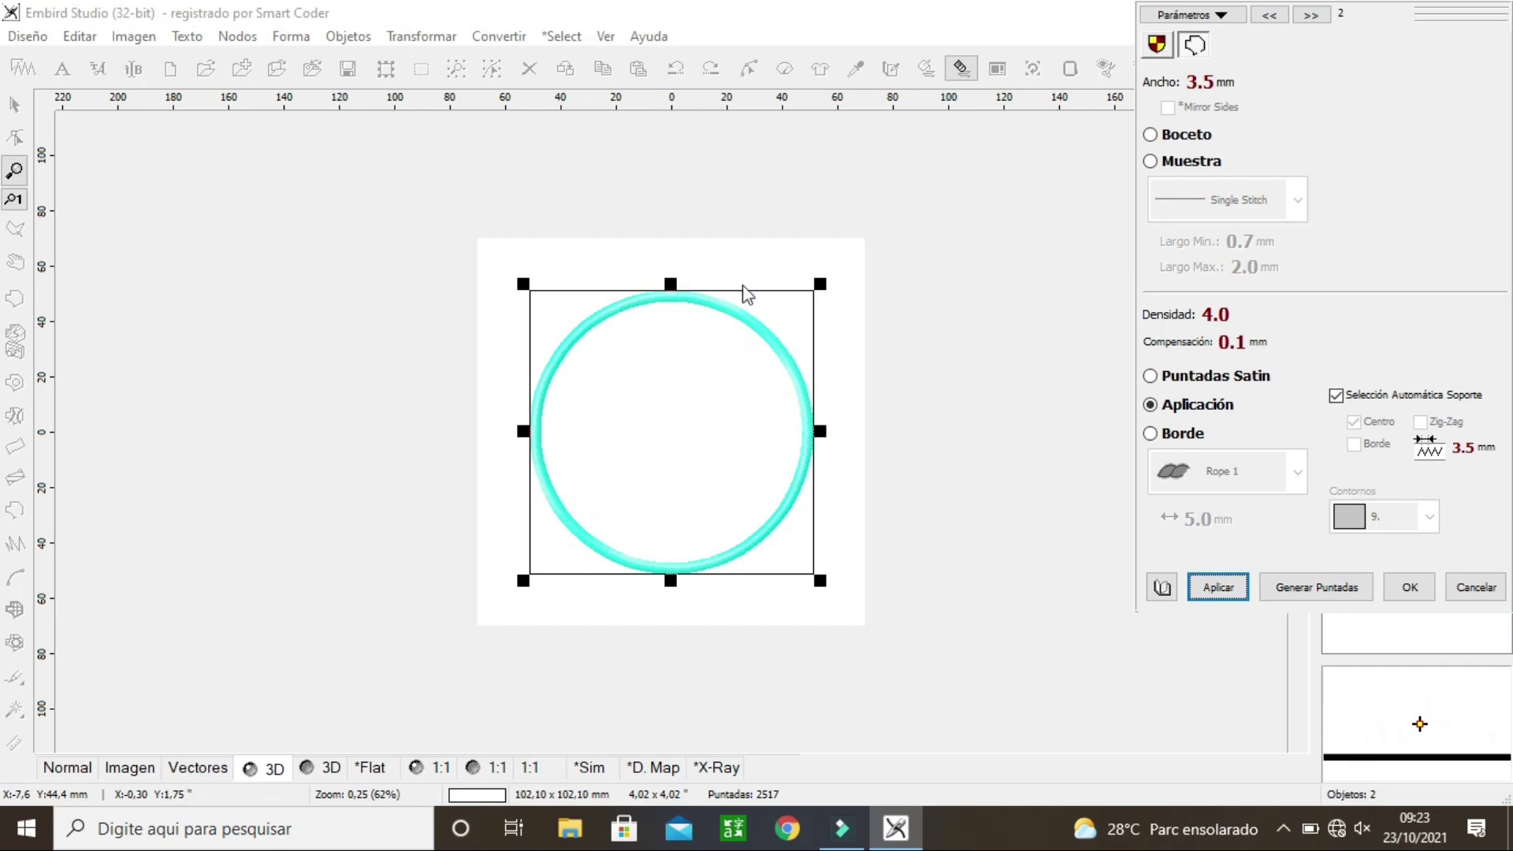
left_click(1288, 599)
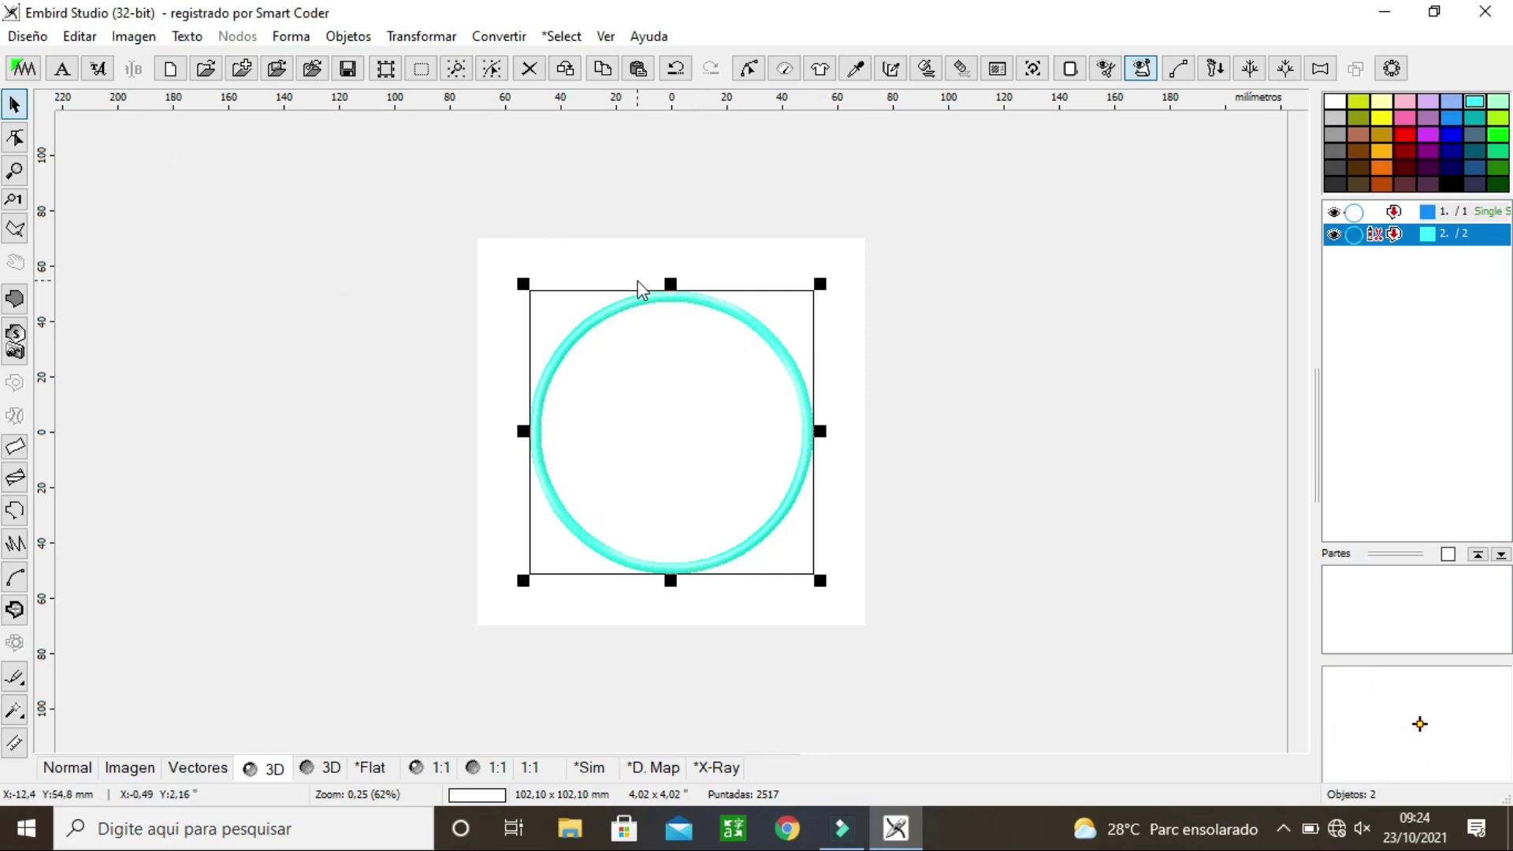
Step: Return to the Normal view and draw a small four-element ellipse outline, about 15.2 x 15.2 mm, at the large circle's upper edge
left_click(67, 772)
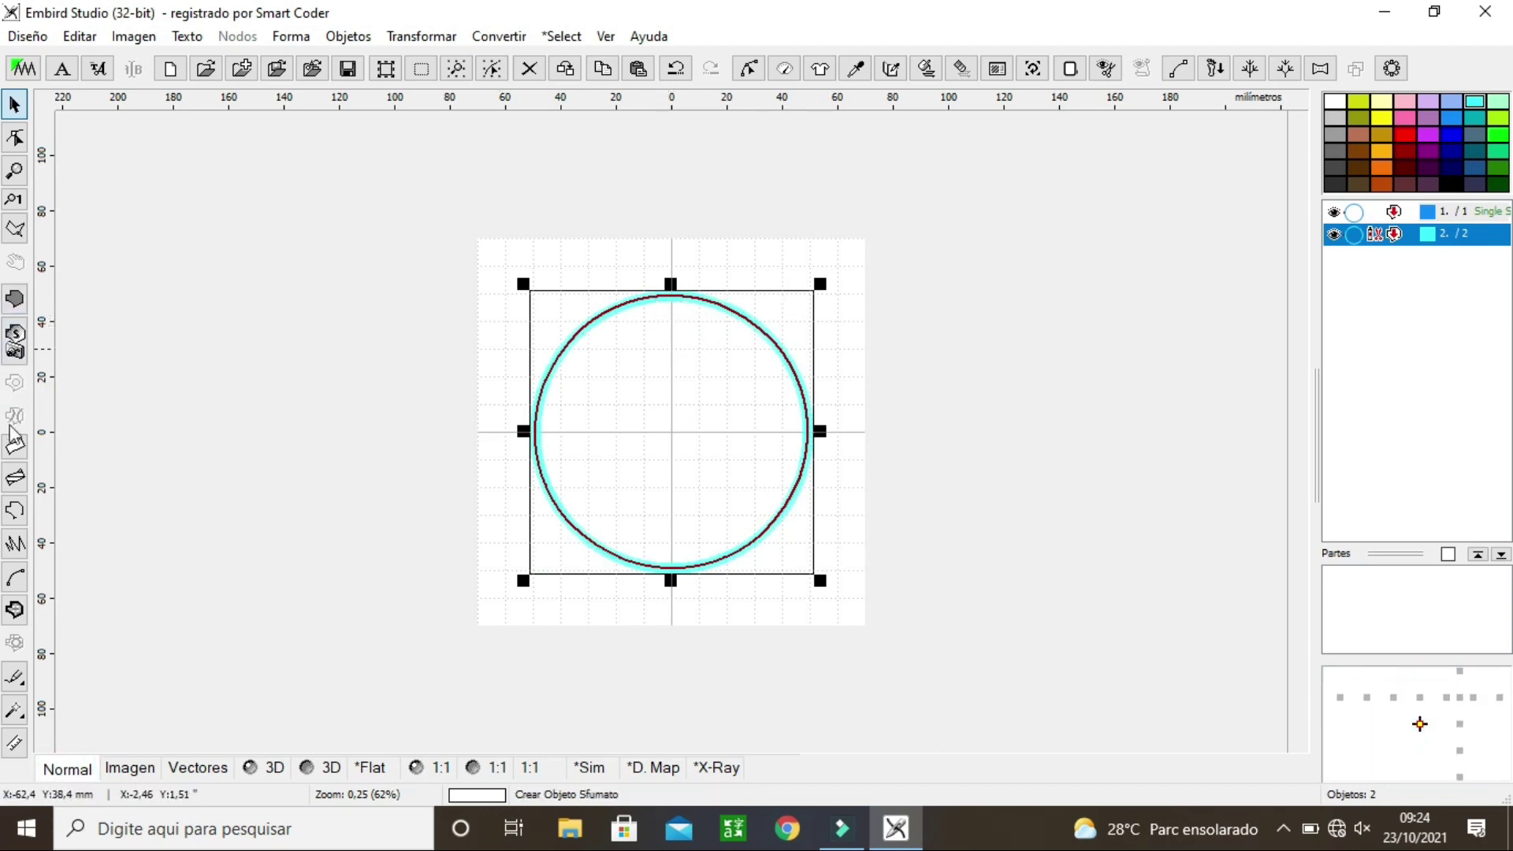
left_click(16, 516)
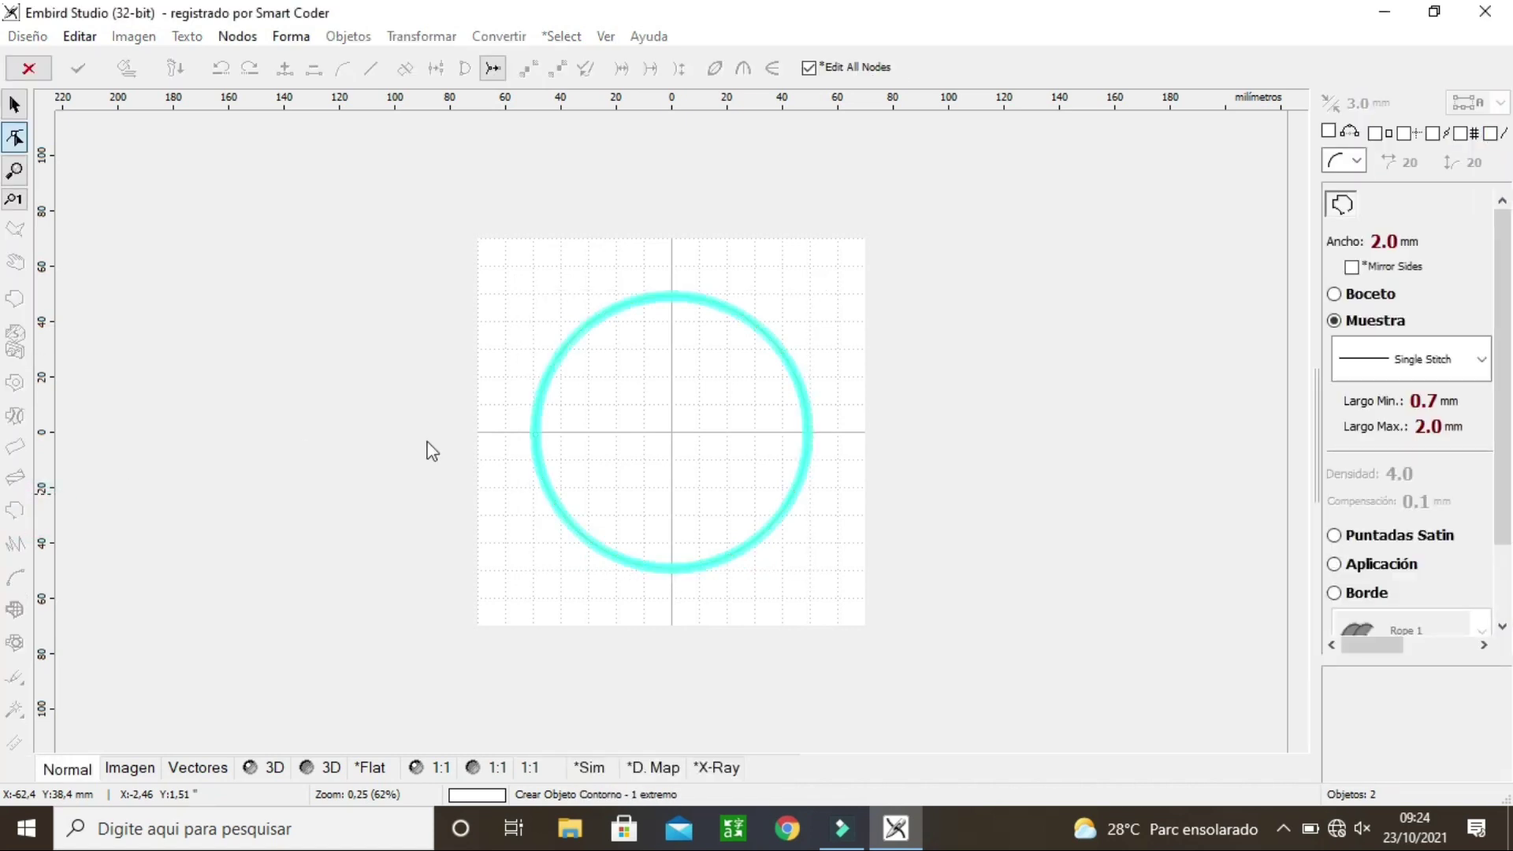
left_click(655, 320)
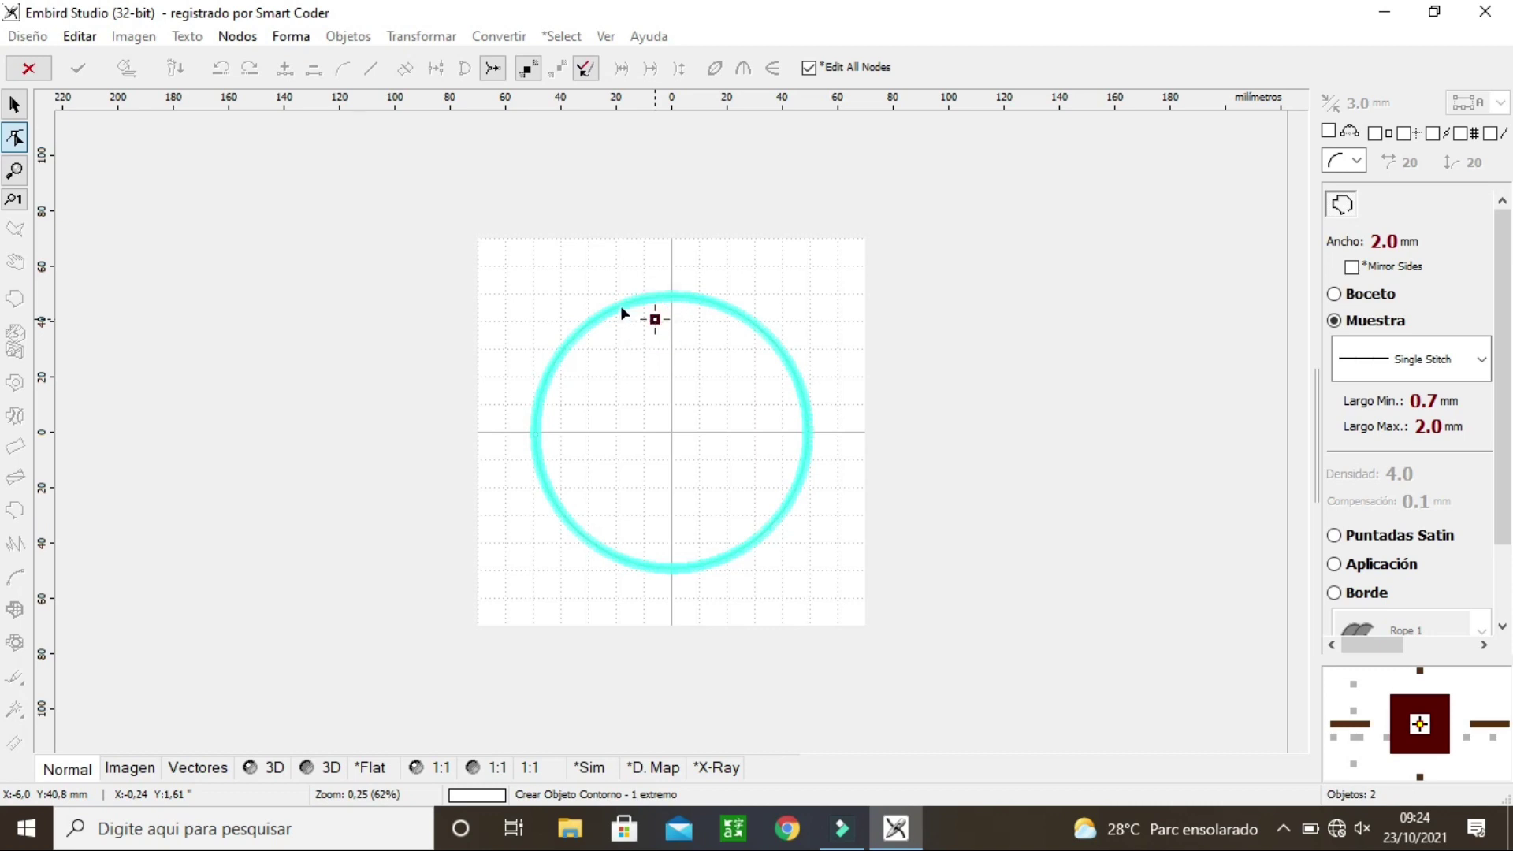
left_click(296, 37)
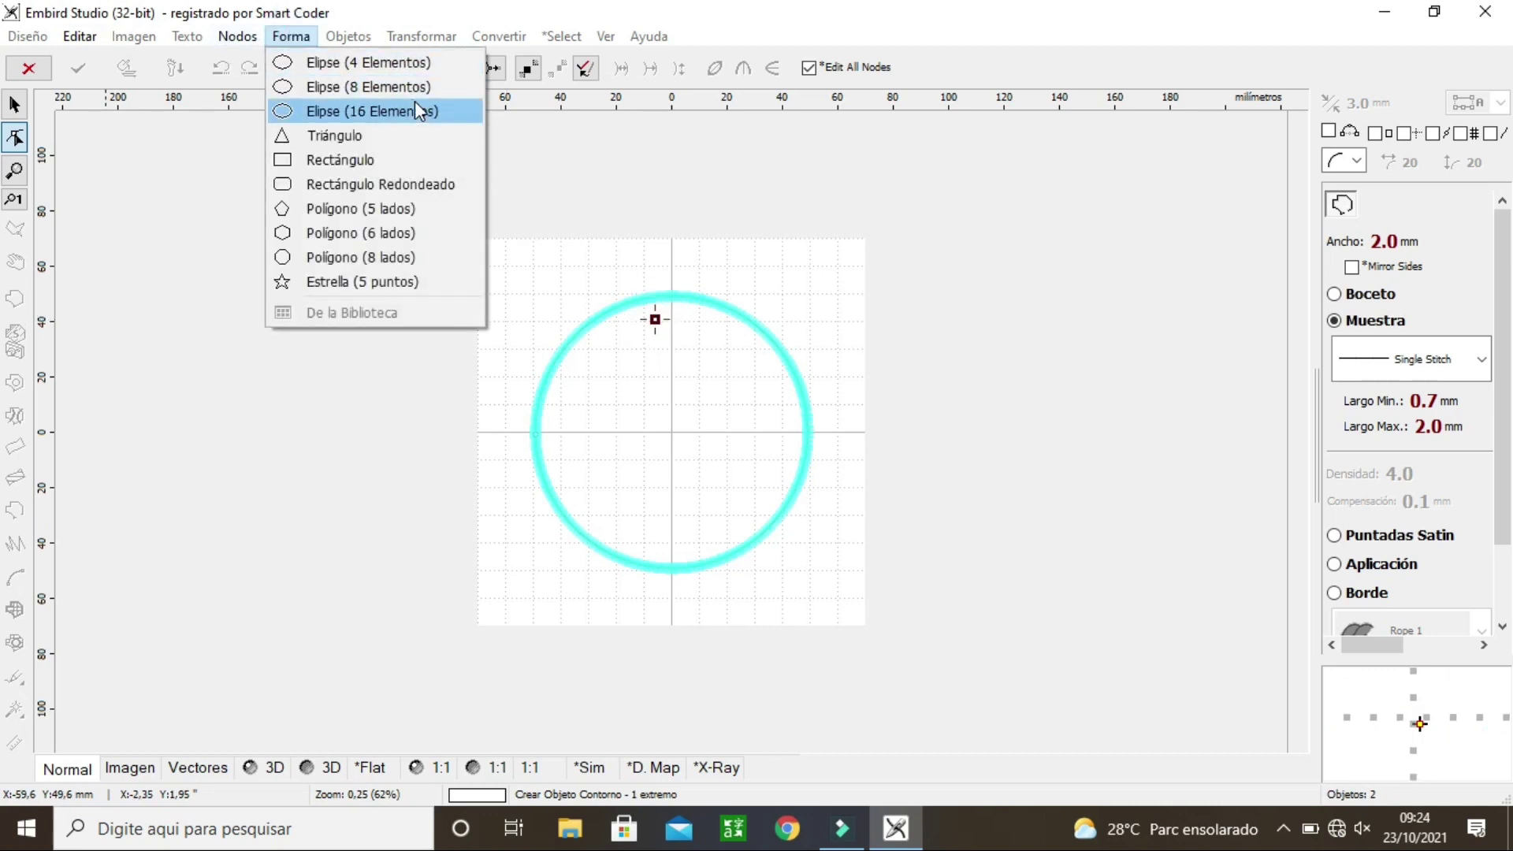
left_click(428, 64)
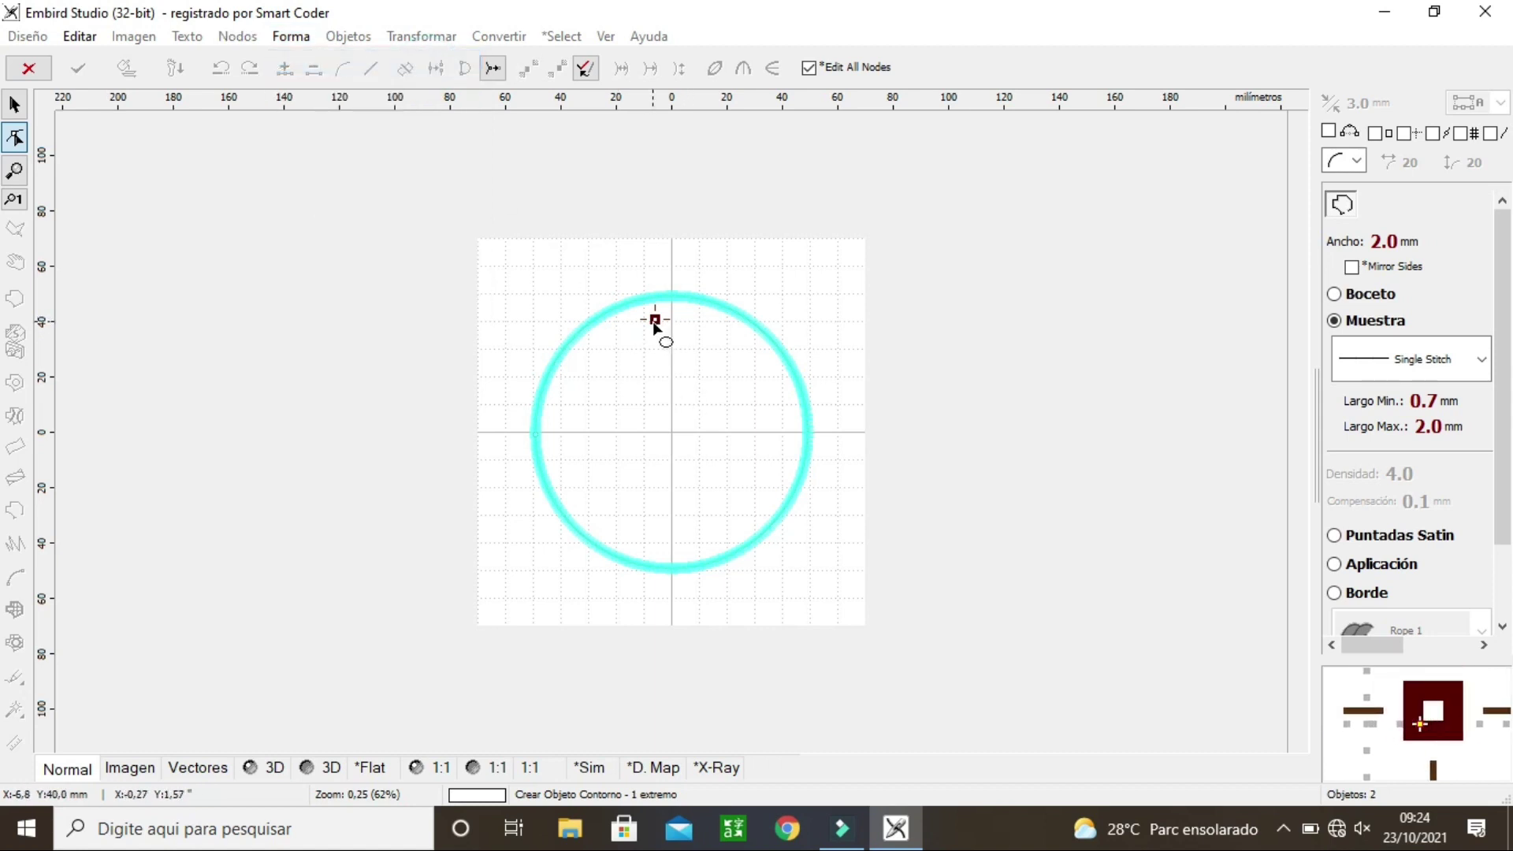
left_click(655, 323)
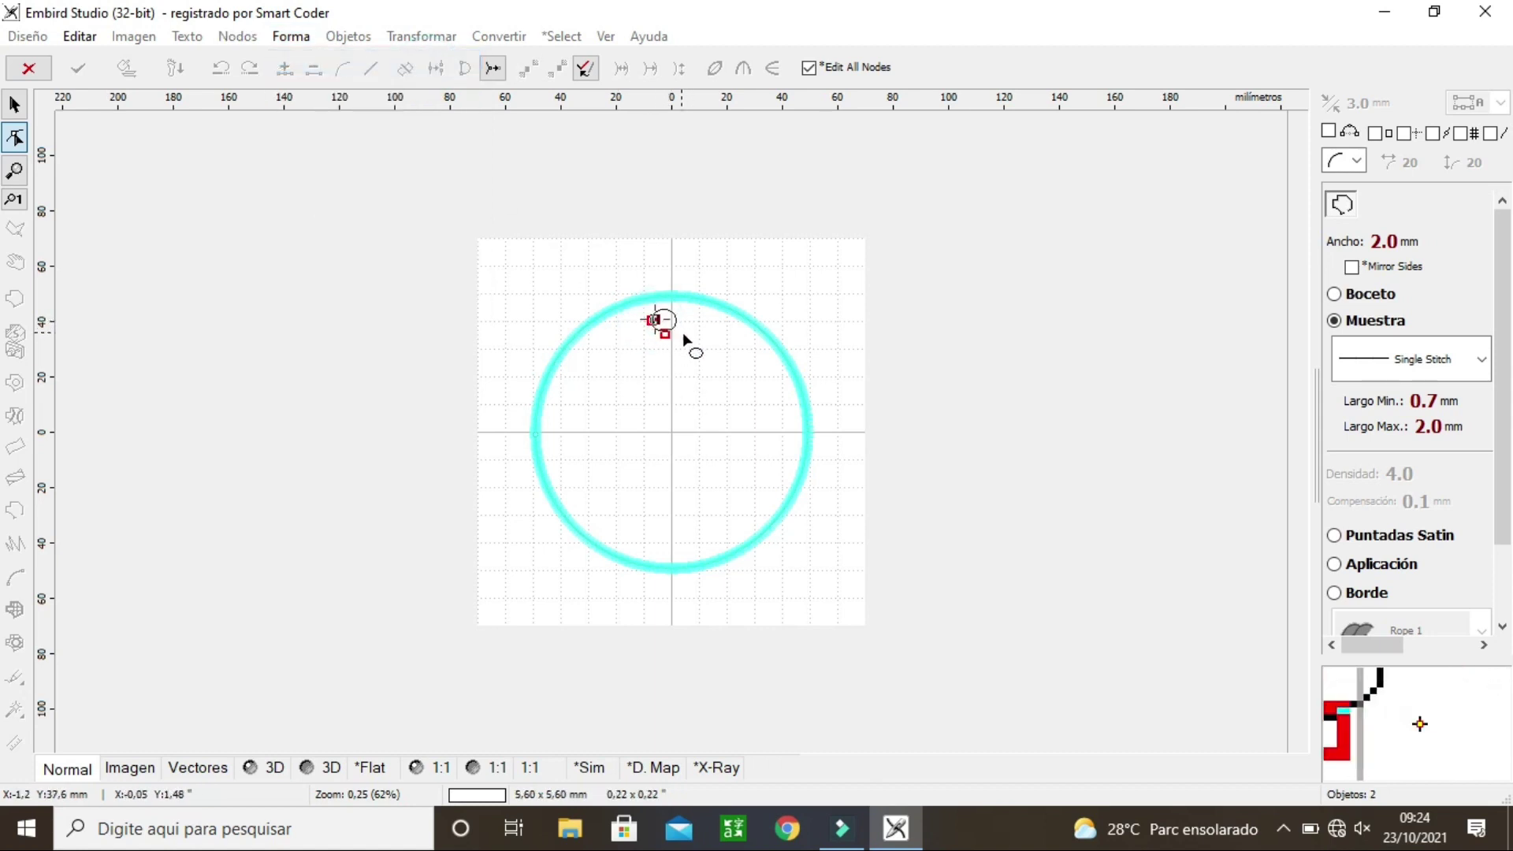
left_click_drag(692, 344, 702, 352)
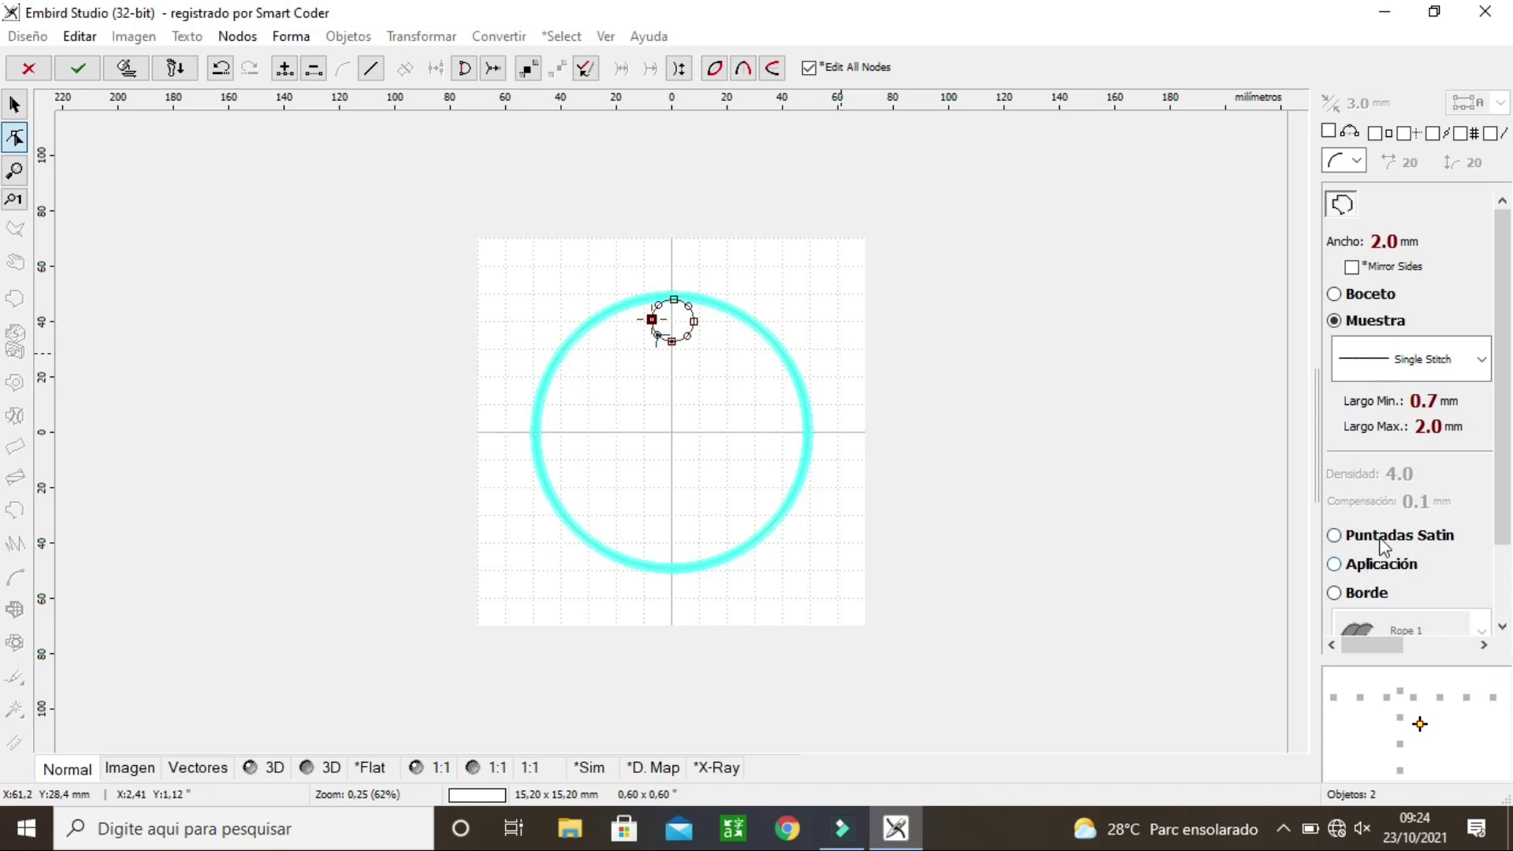
Step: Set the new small circle's stitch type to Aplicación and generate its stitches
left_click(1375, 566)
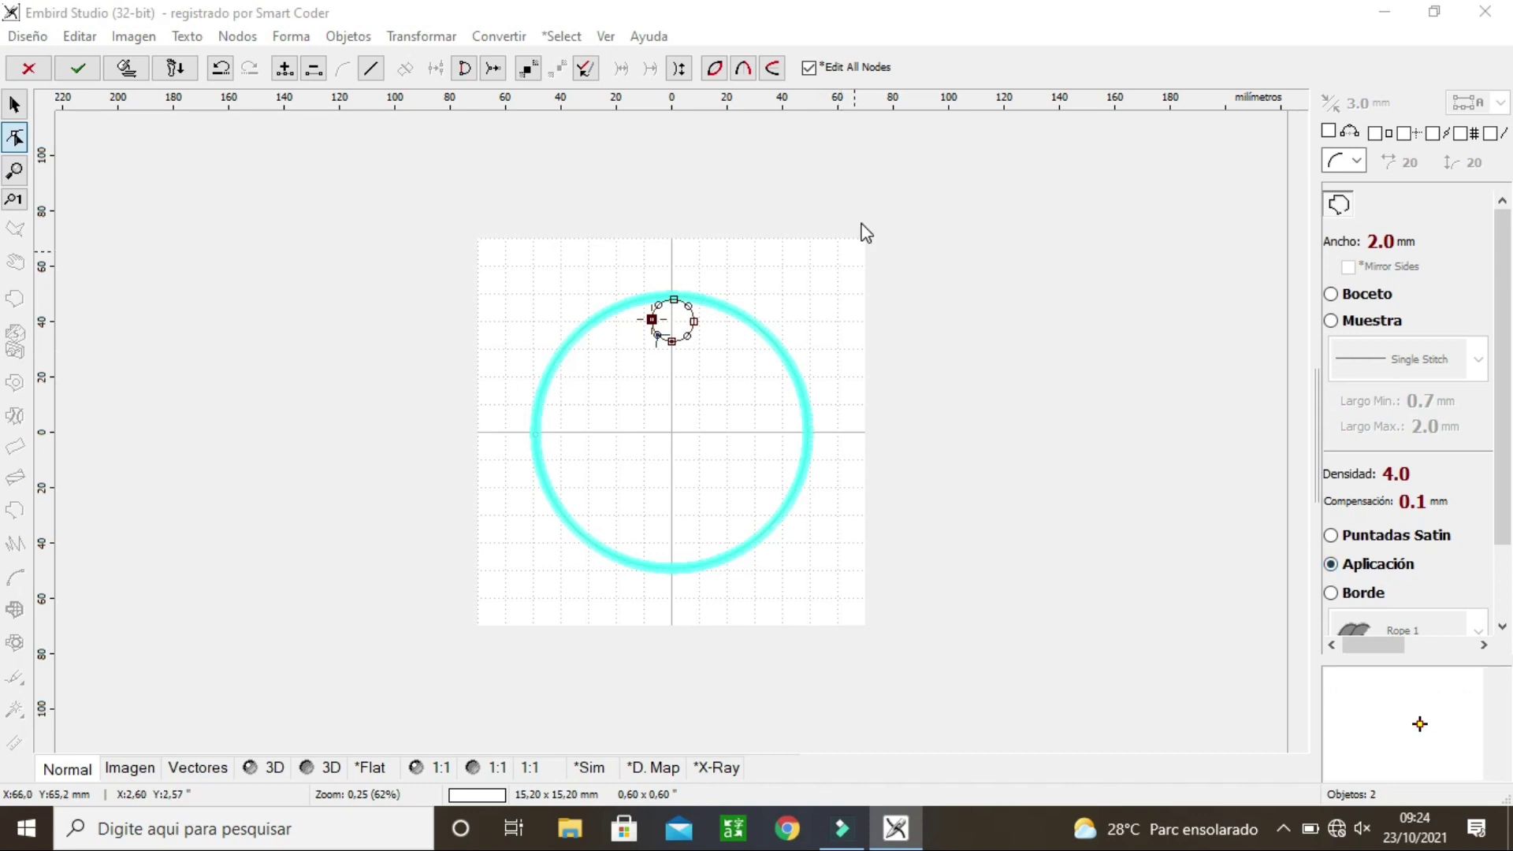
left_click(129, 73)
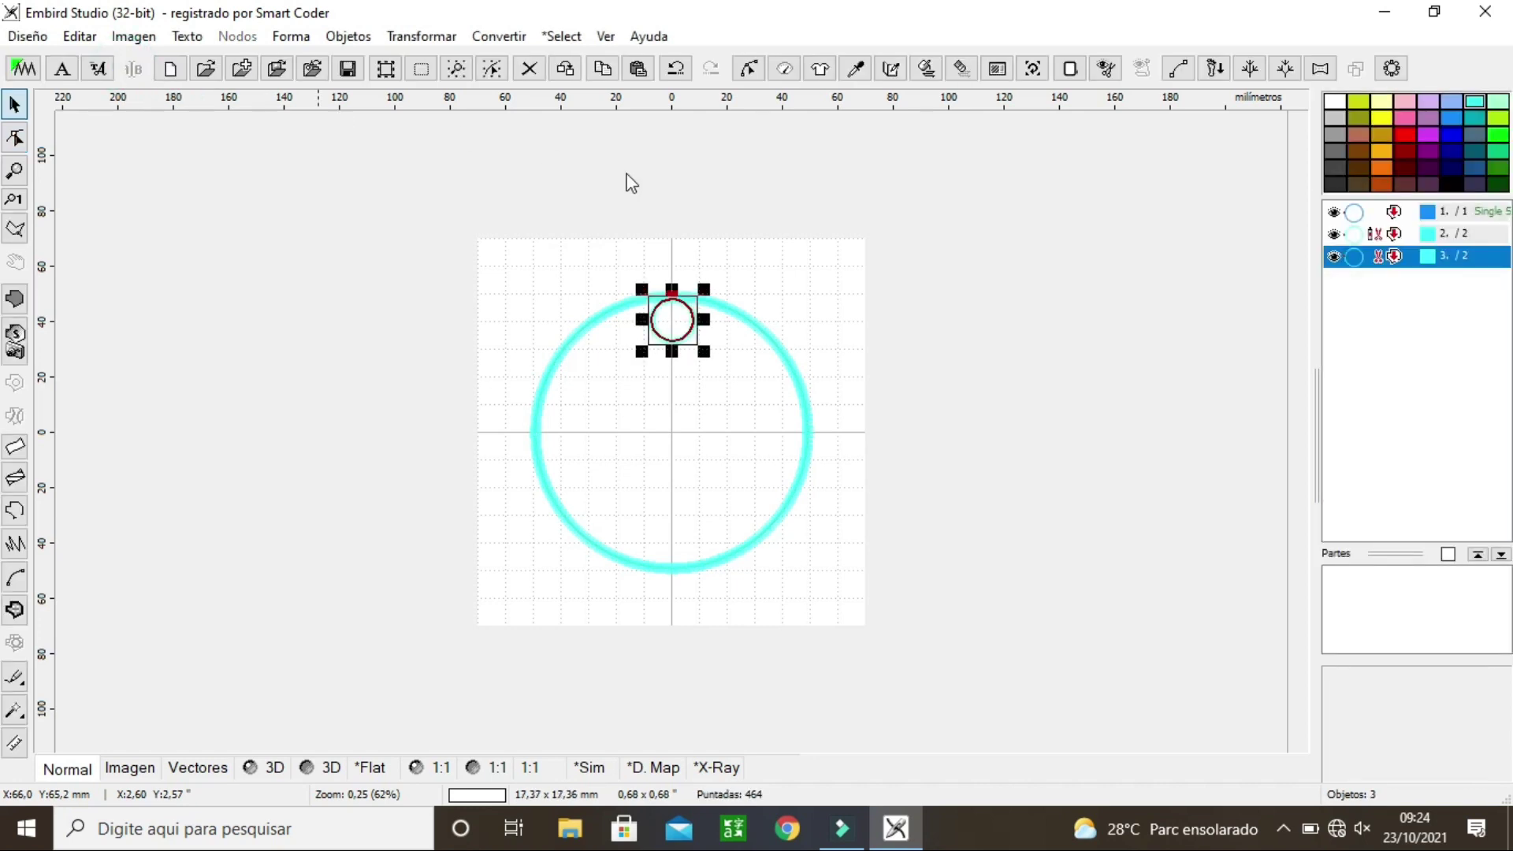
Step: Move the small circle just inside the large circle's upper edge, centred horizontally, and preview the design at 1:1
left_click_drag(676, 333, 675, 352)
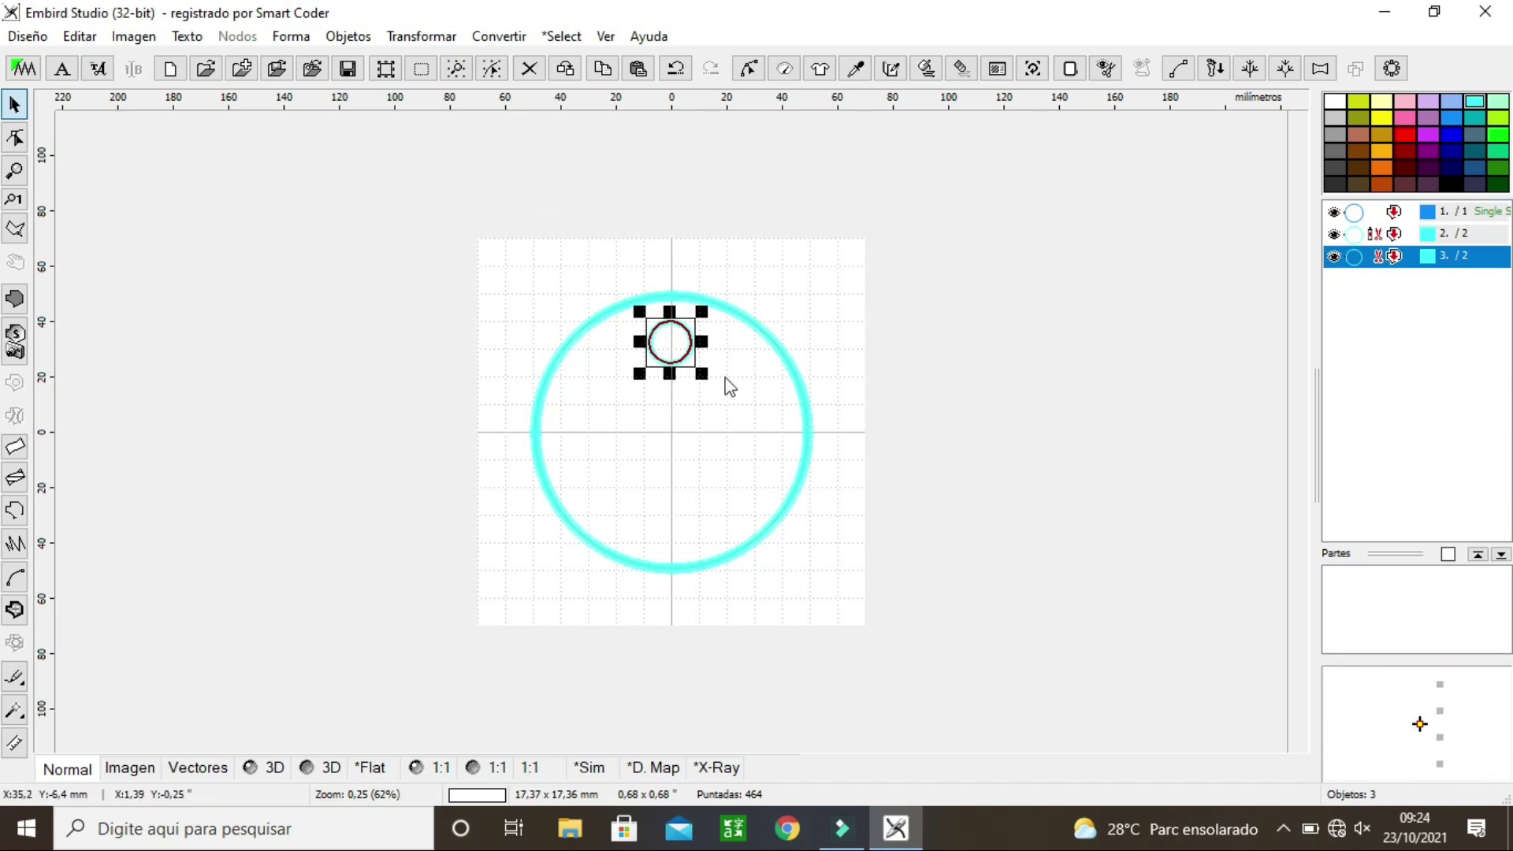
left_click(418, 37)
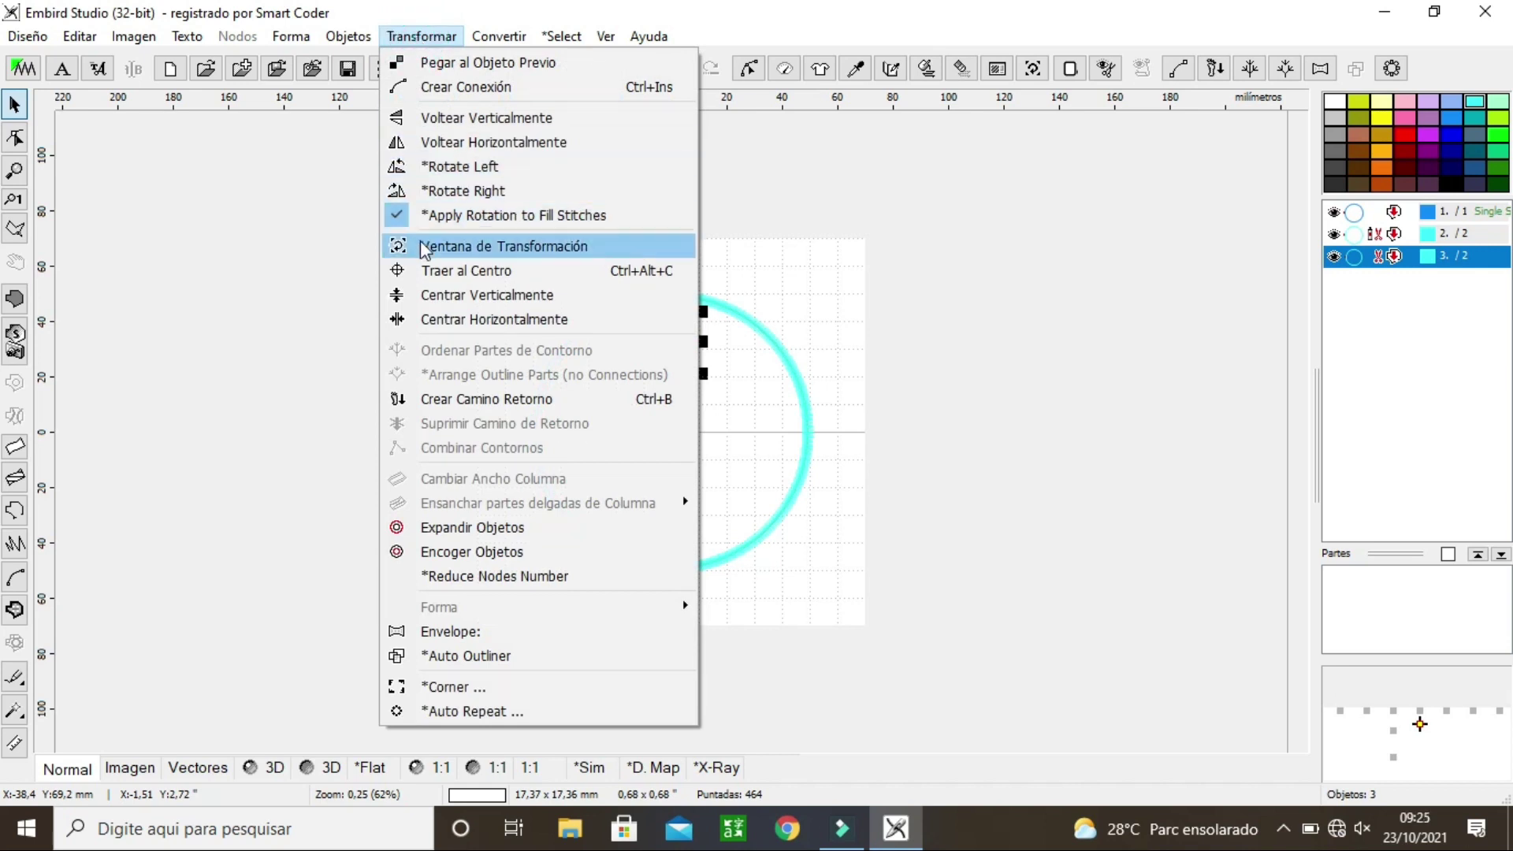
left_click(485, 325)
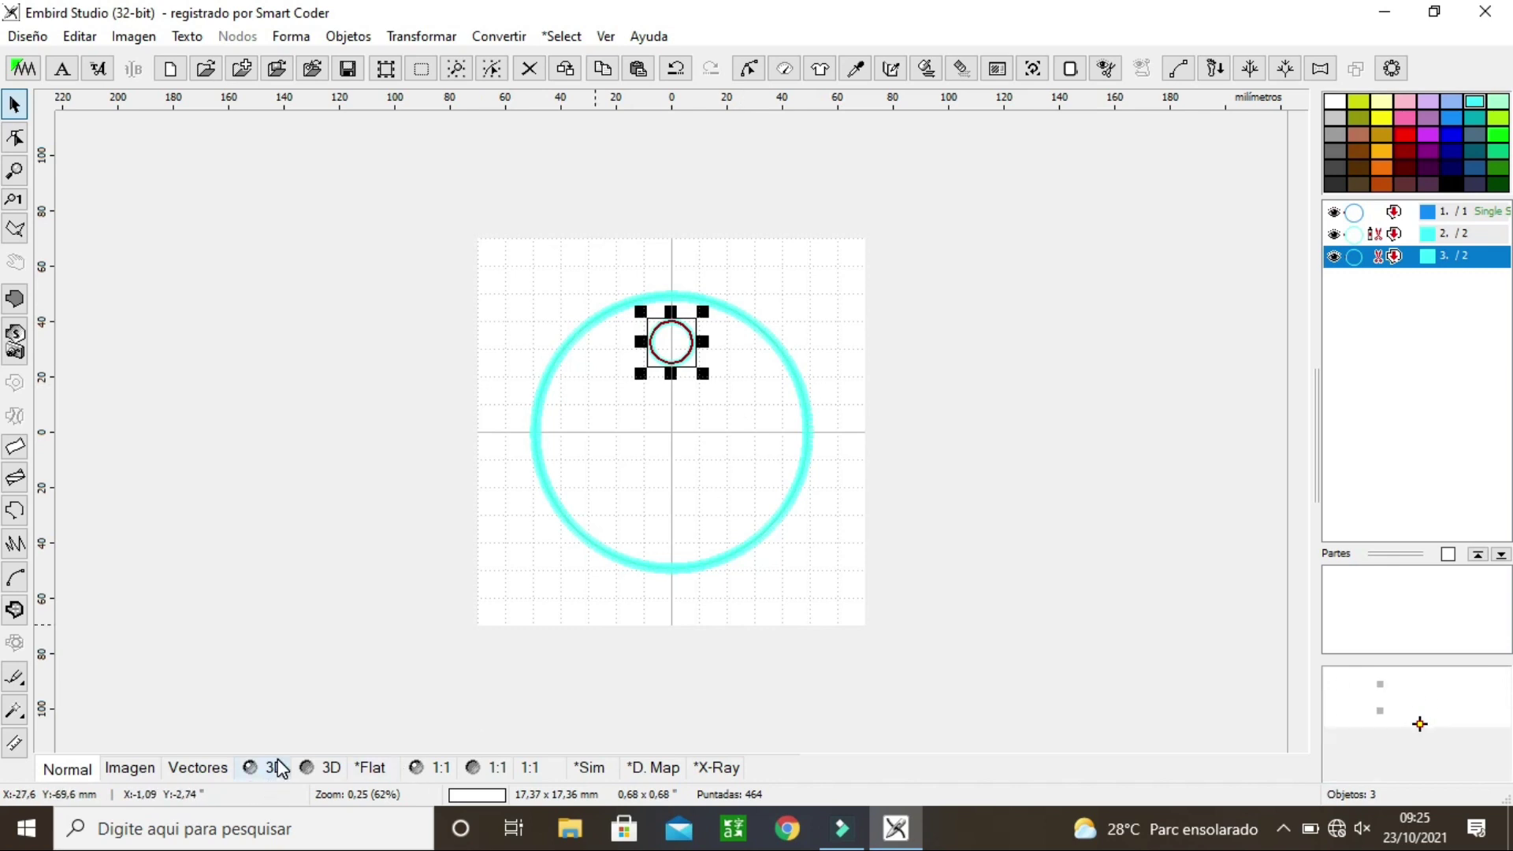
left_click(442, 768)
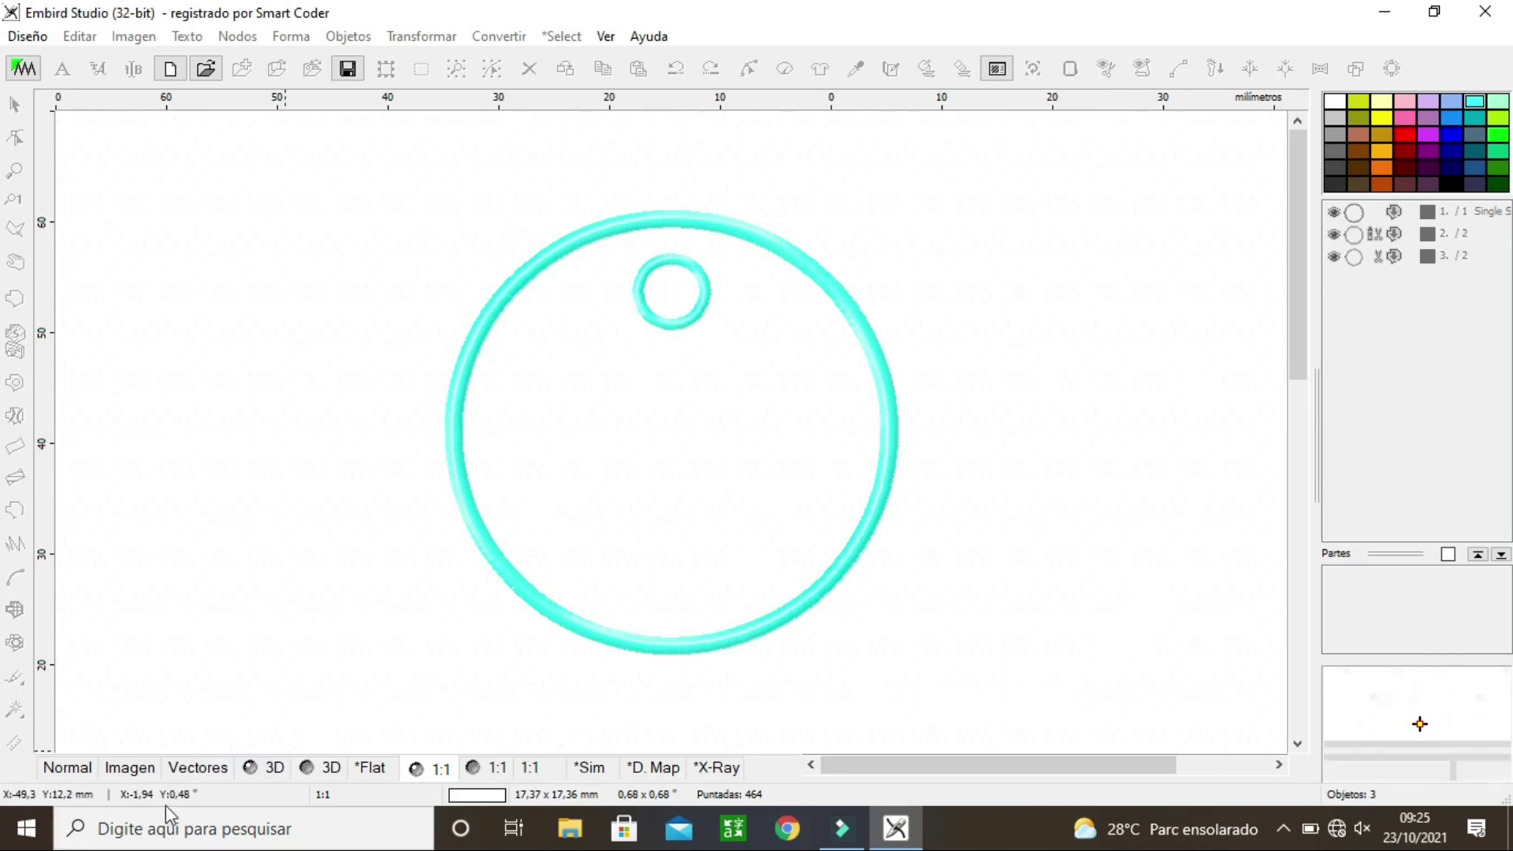
left_click(640, 305)
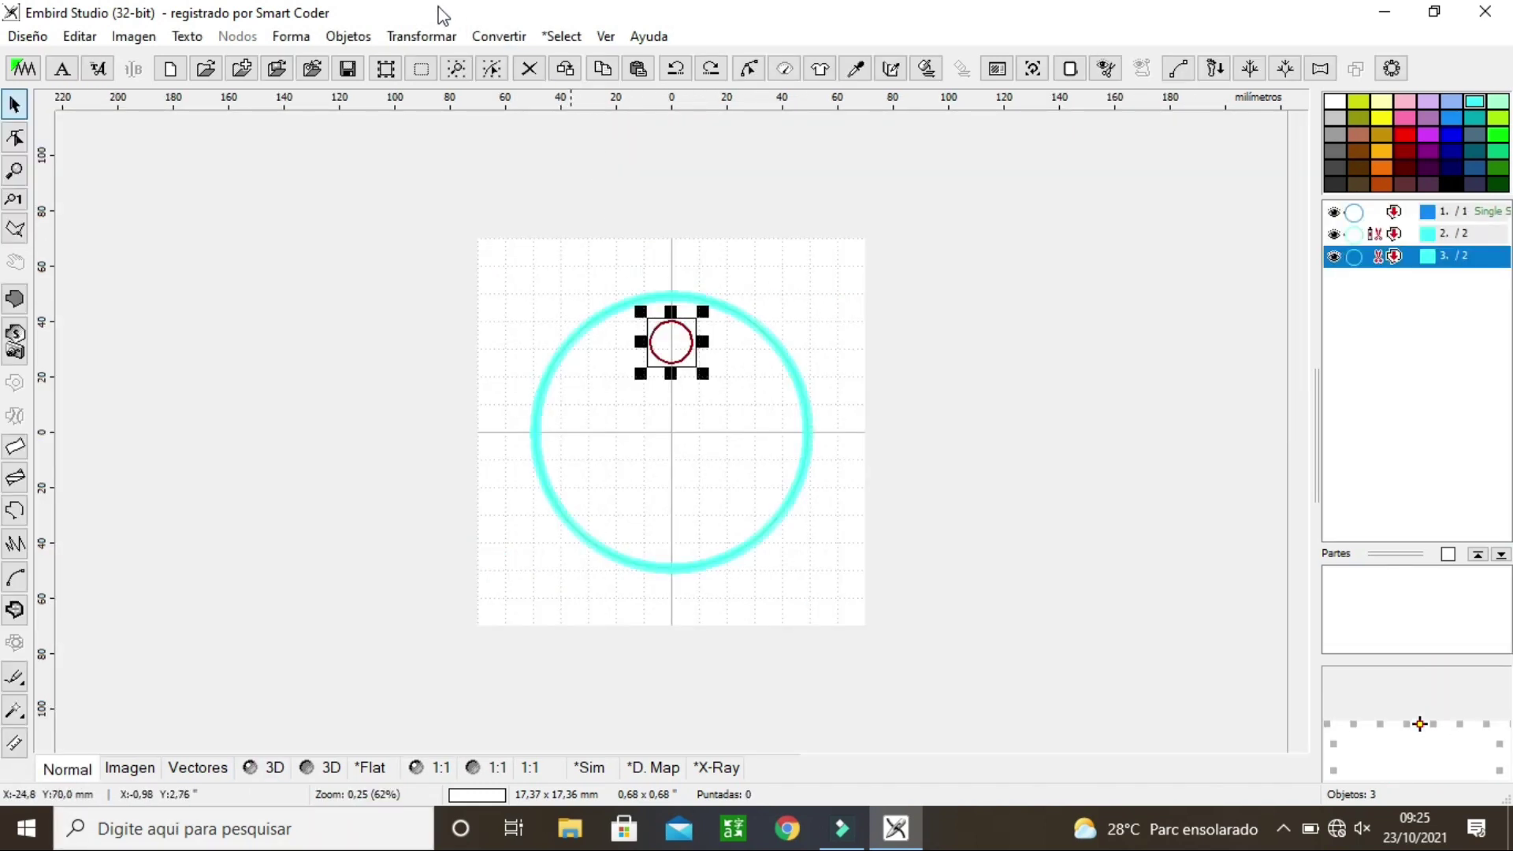
Step: Try to shrink the small circle by 10 mm
left_click(447, 38)
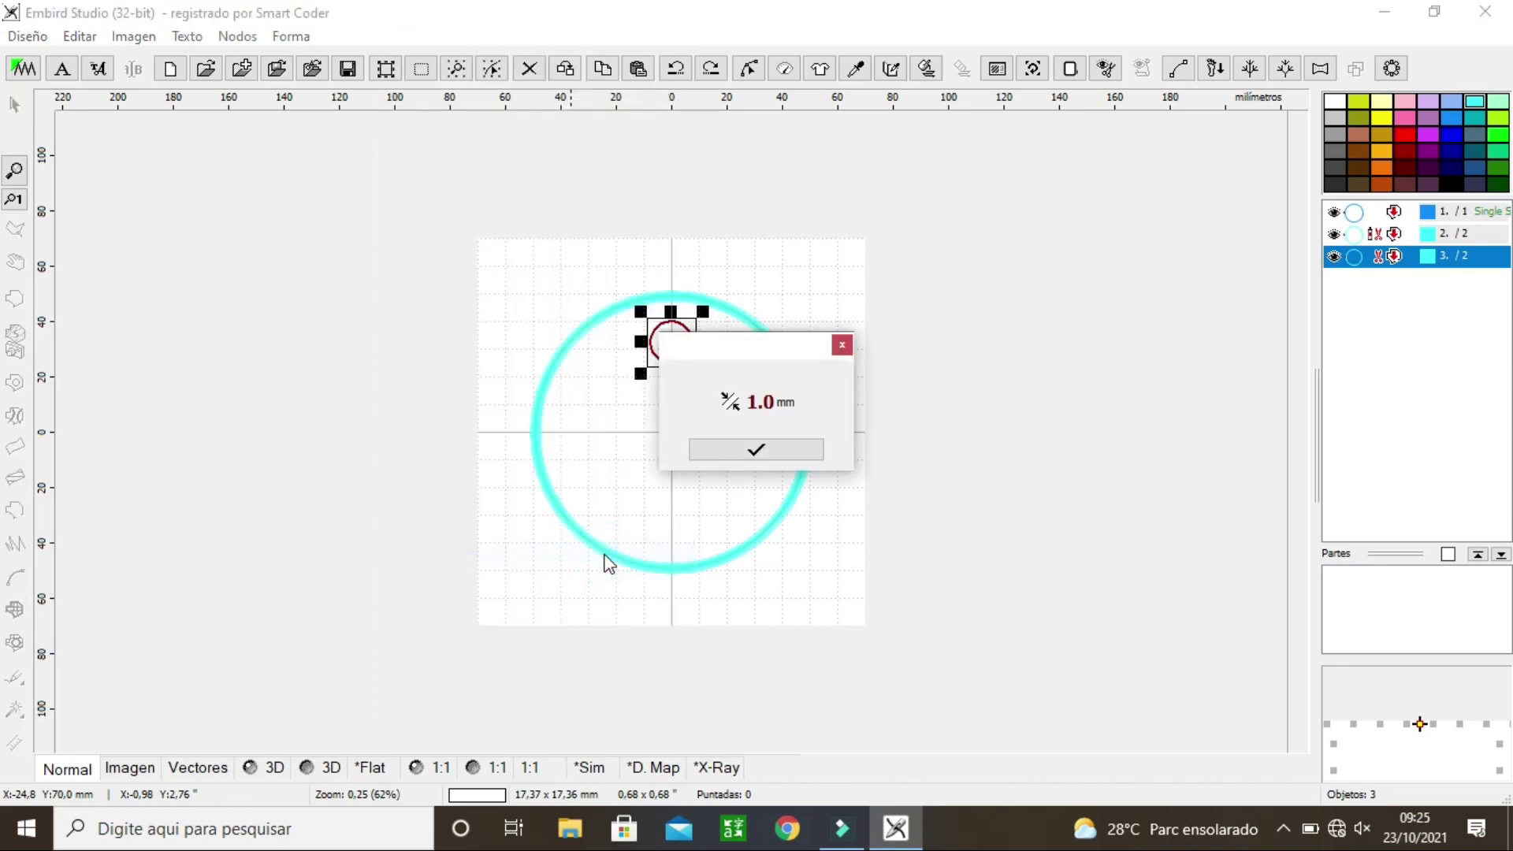
left_click(726, 401)
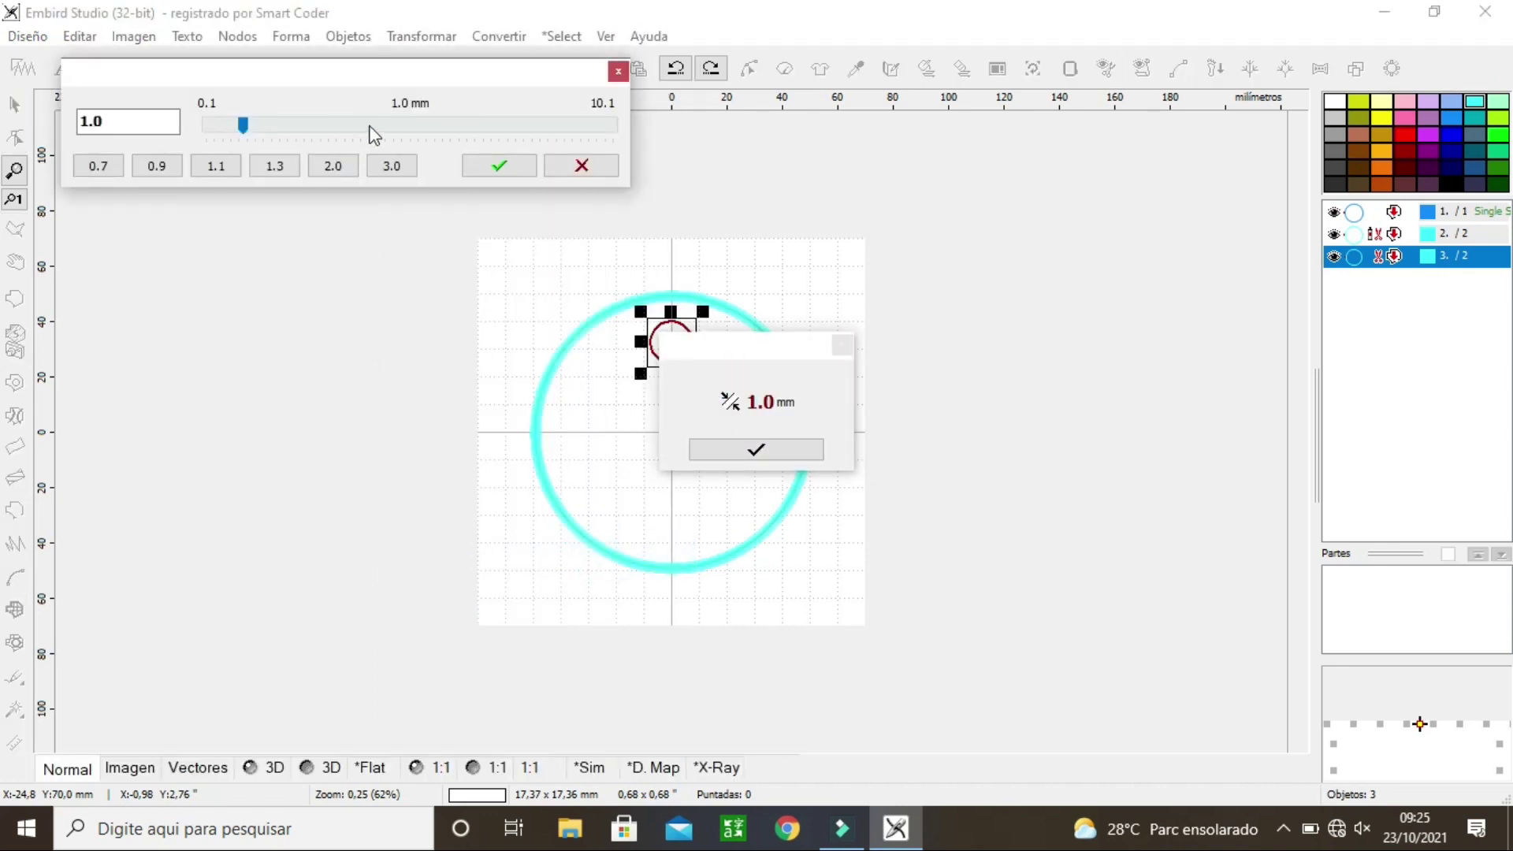
double_click(153, 121)
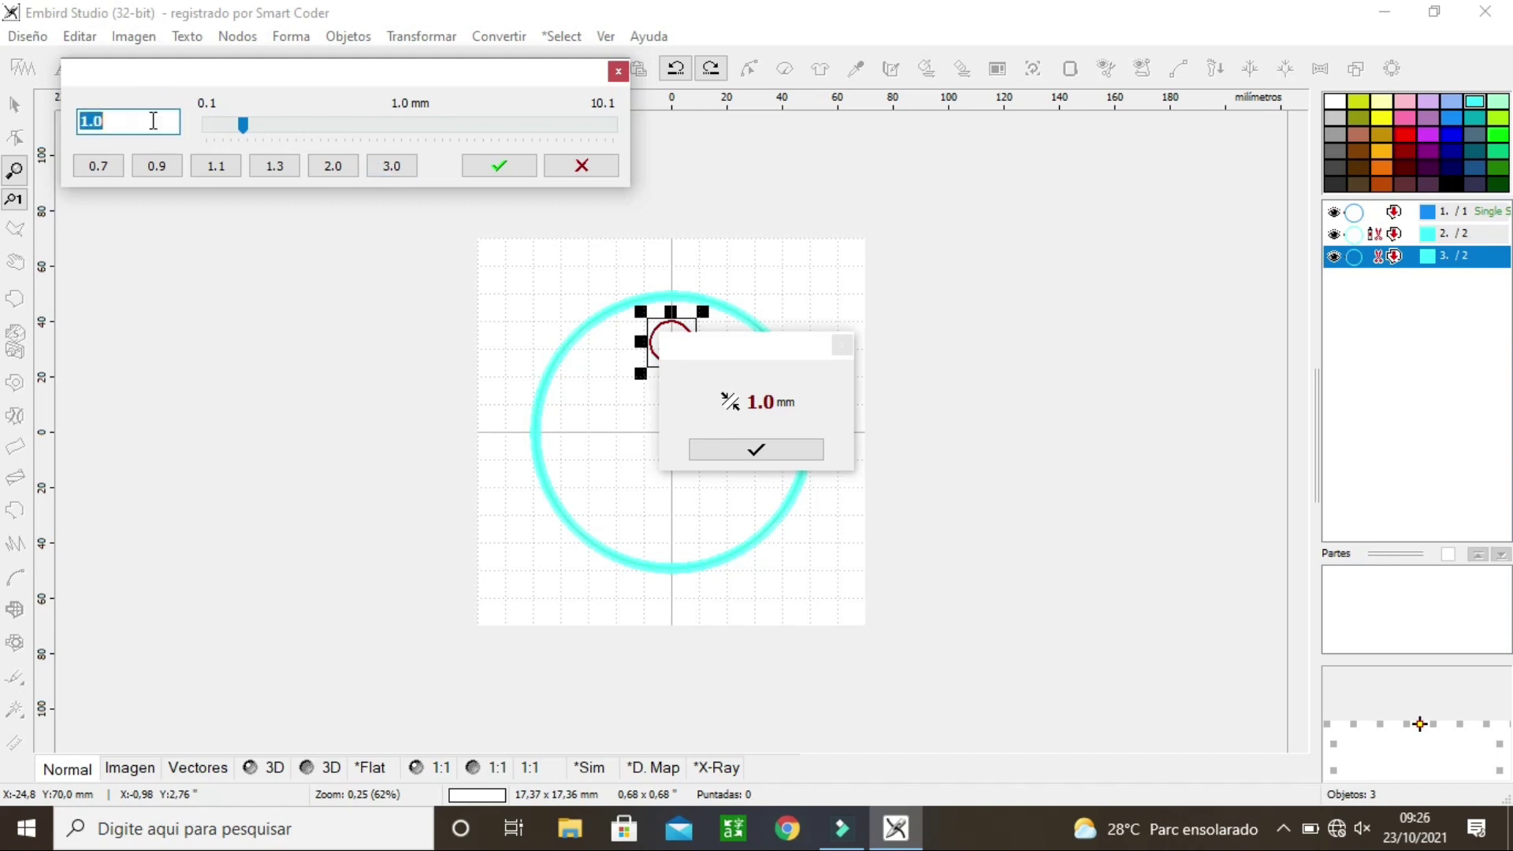
type("10")
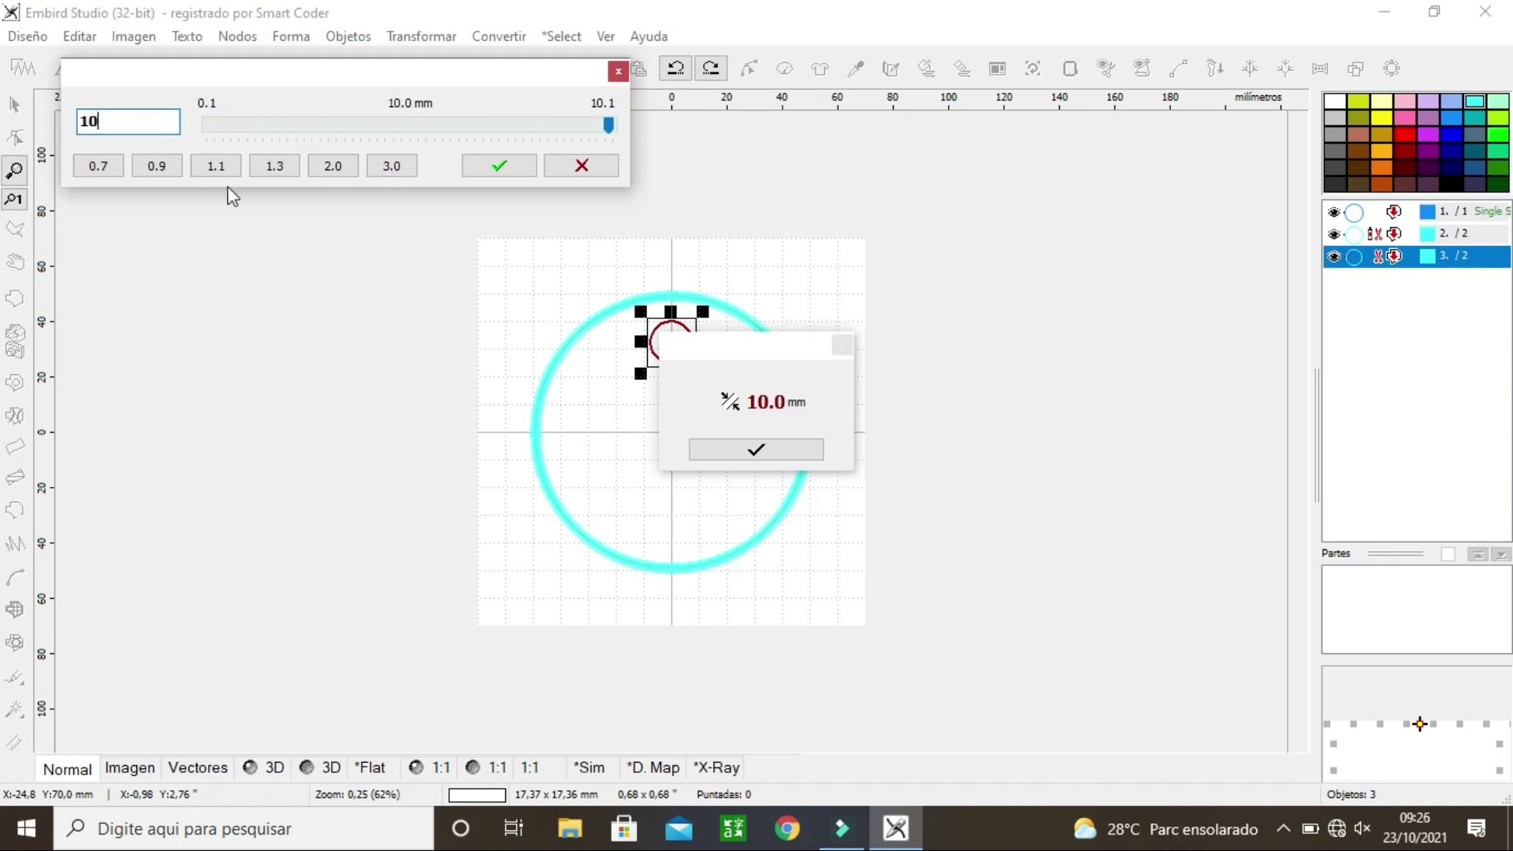
left_click(505, 168)
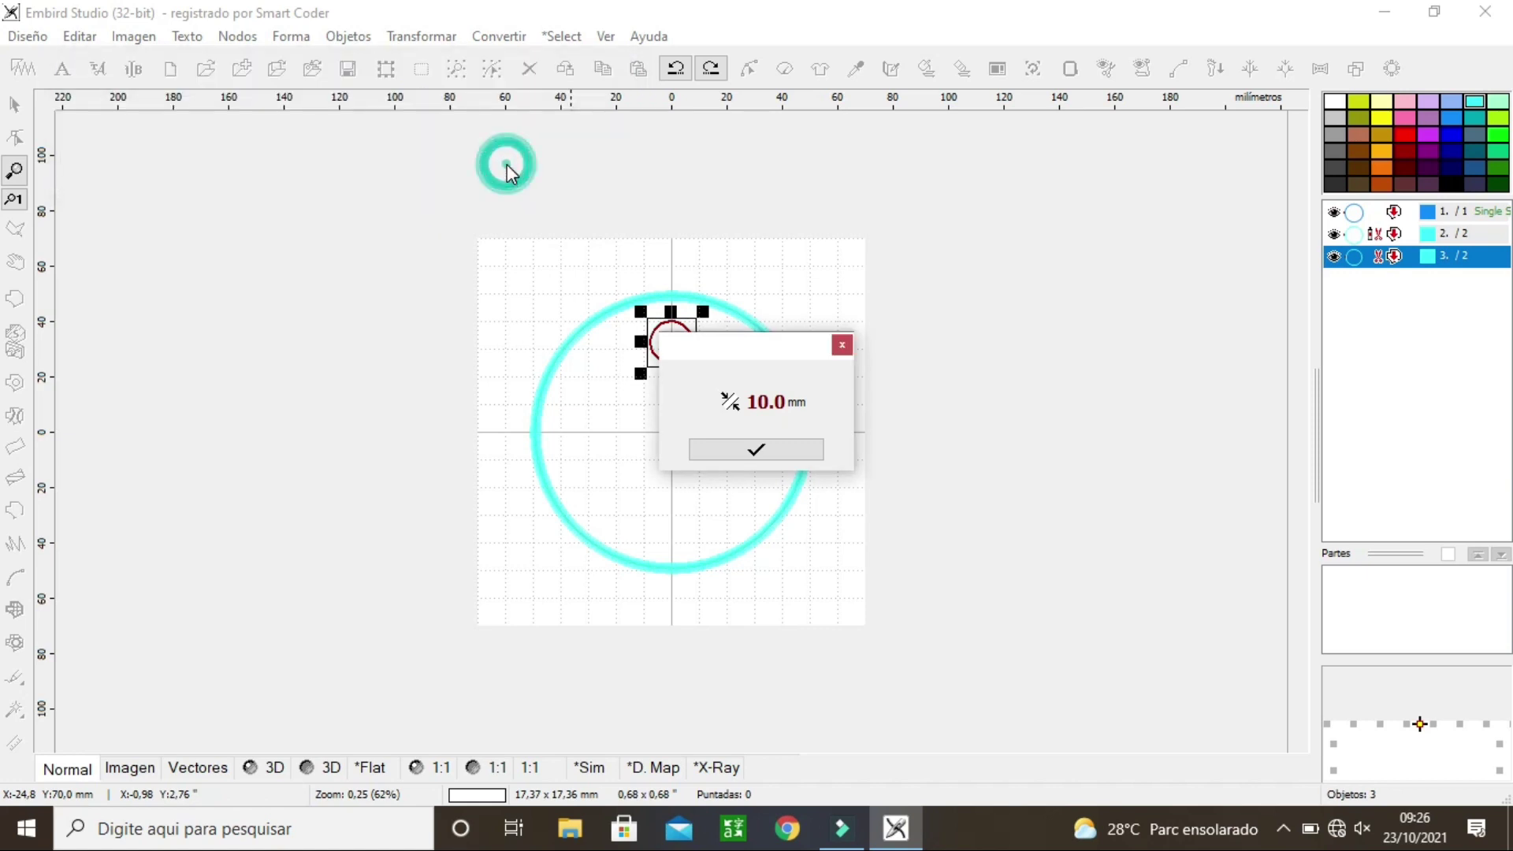
left_click(801, 452)
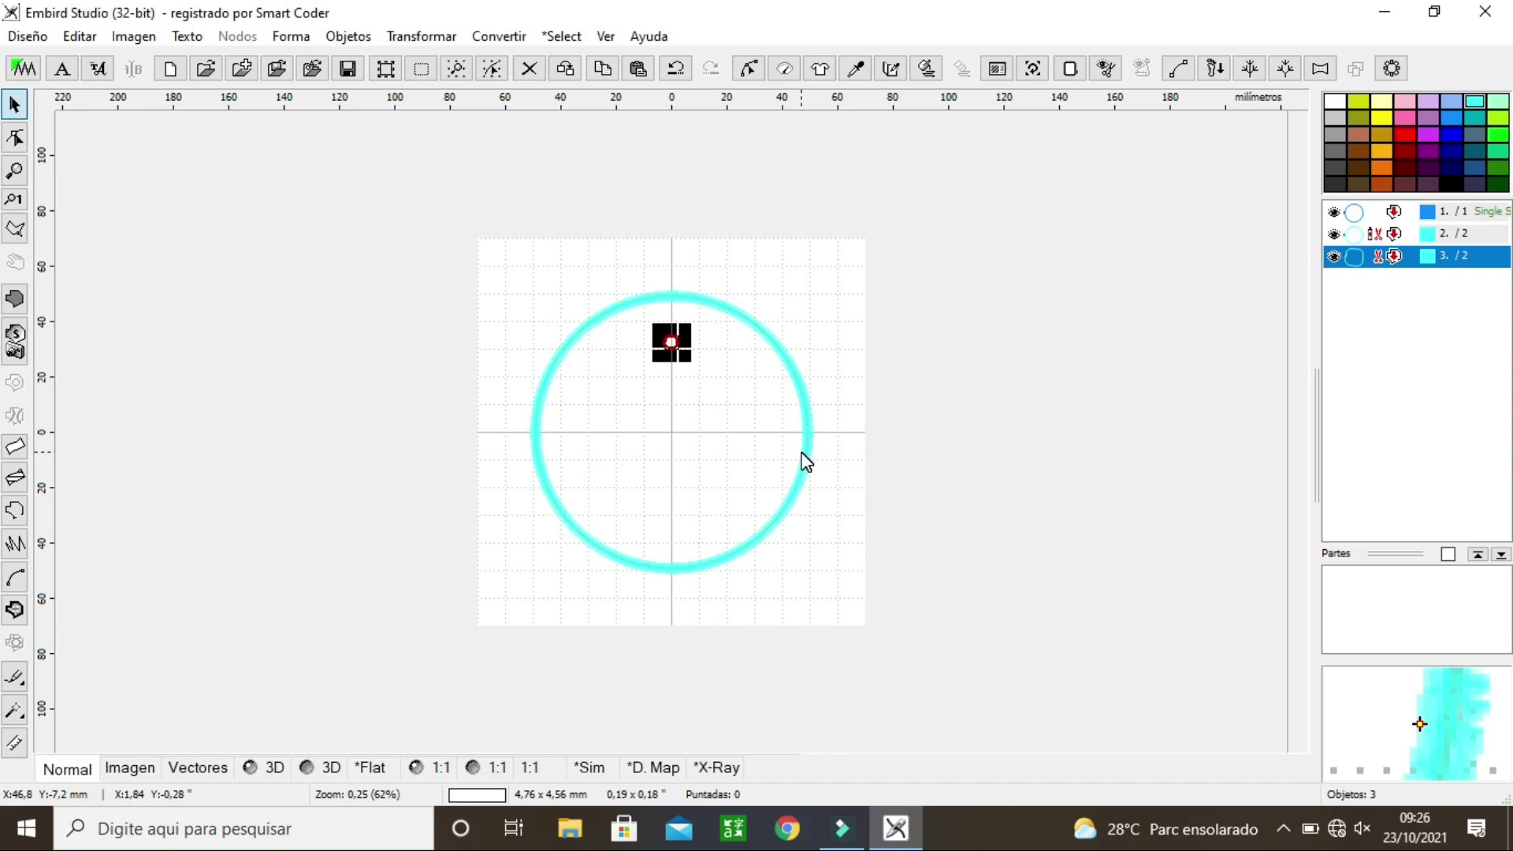
key("ctrl+z")
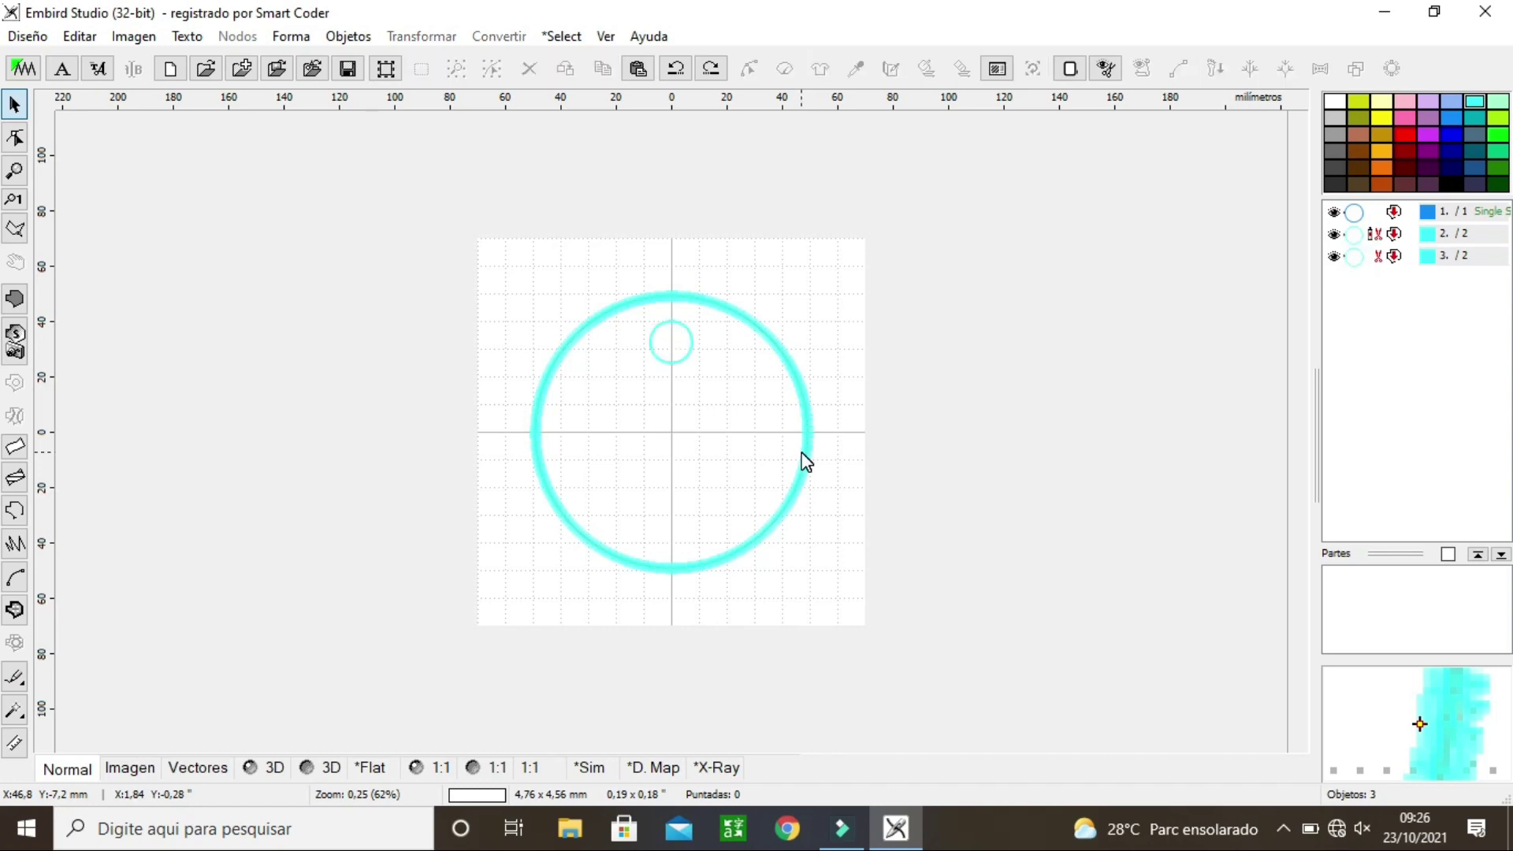
Step: Shrink the small circle by 4 mm with Encoger Objetos
left_click(1356, 262)
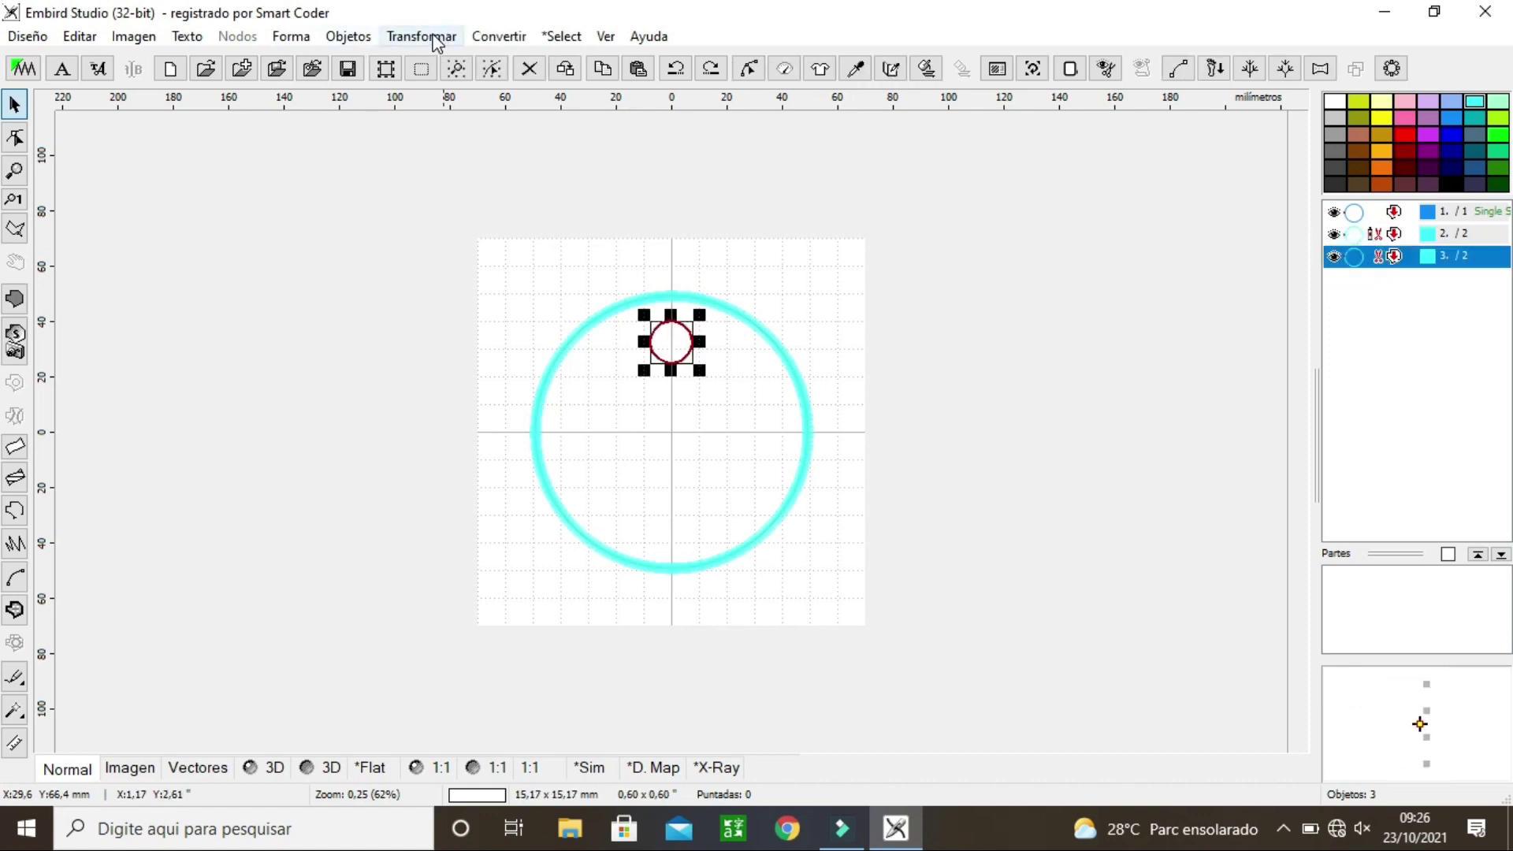
left_click(437, 36)
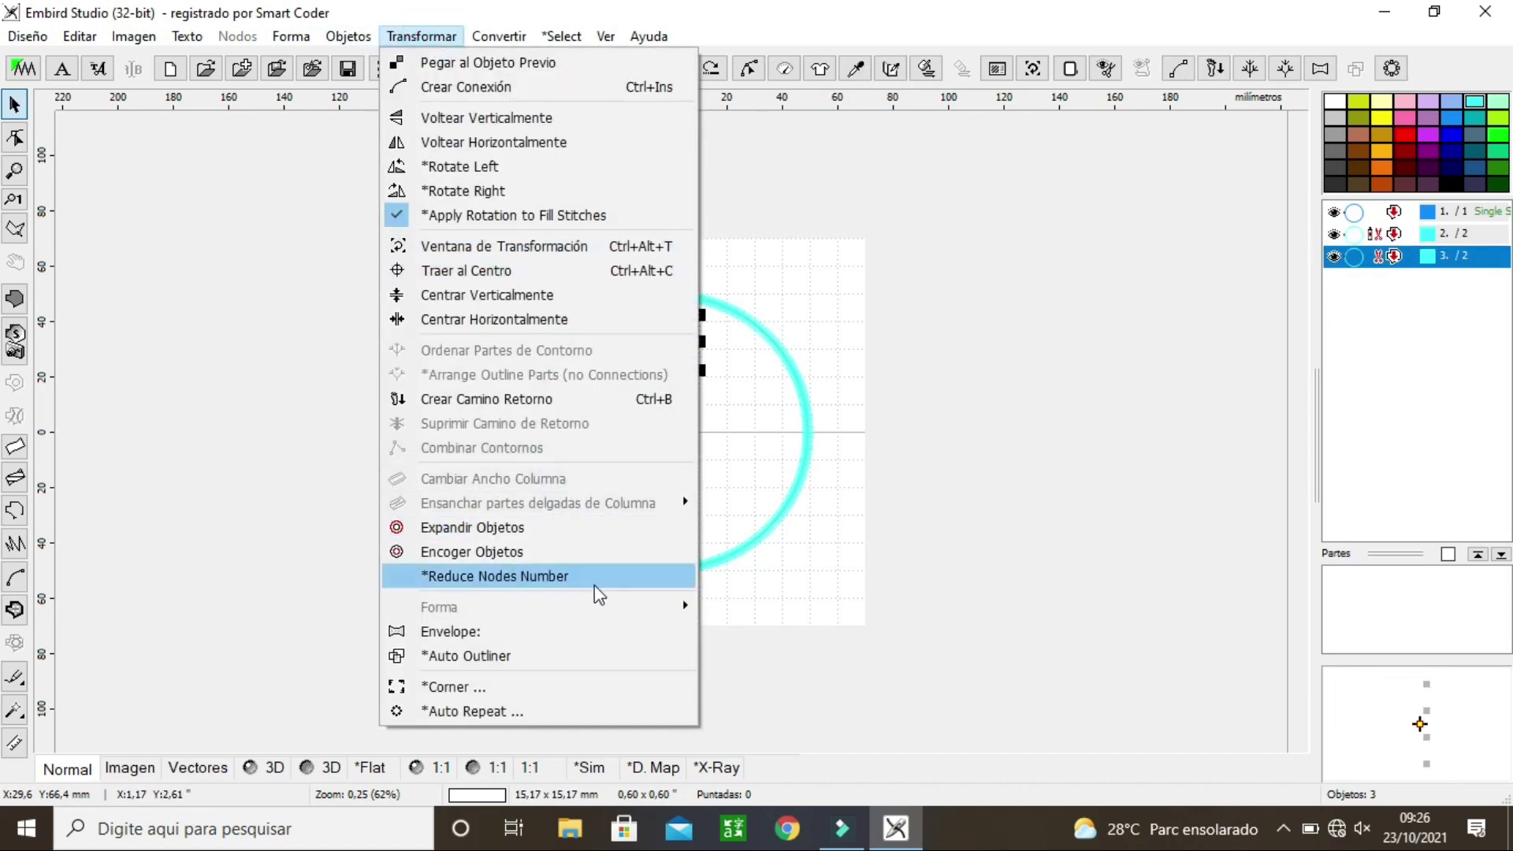
left_click(610, 561)
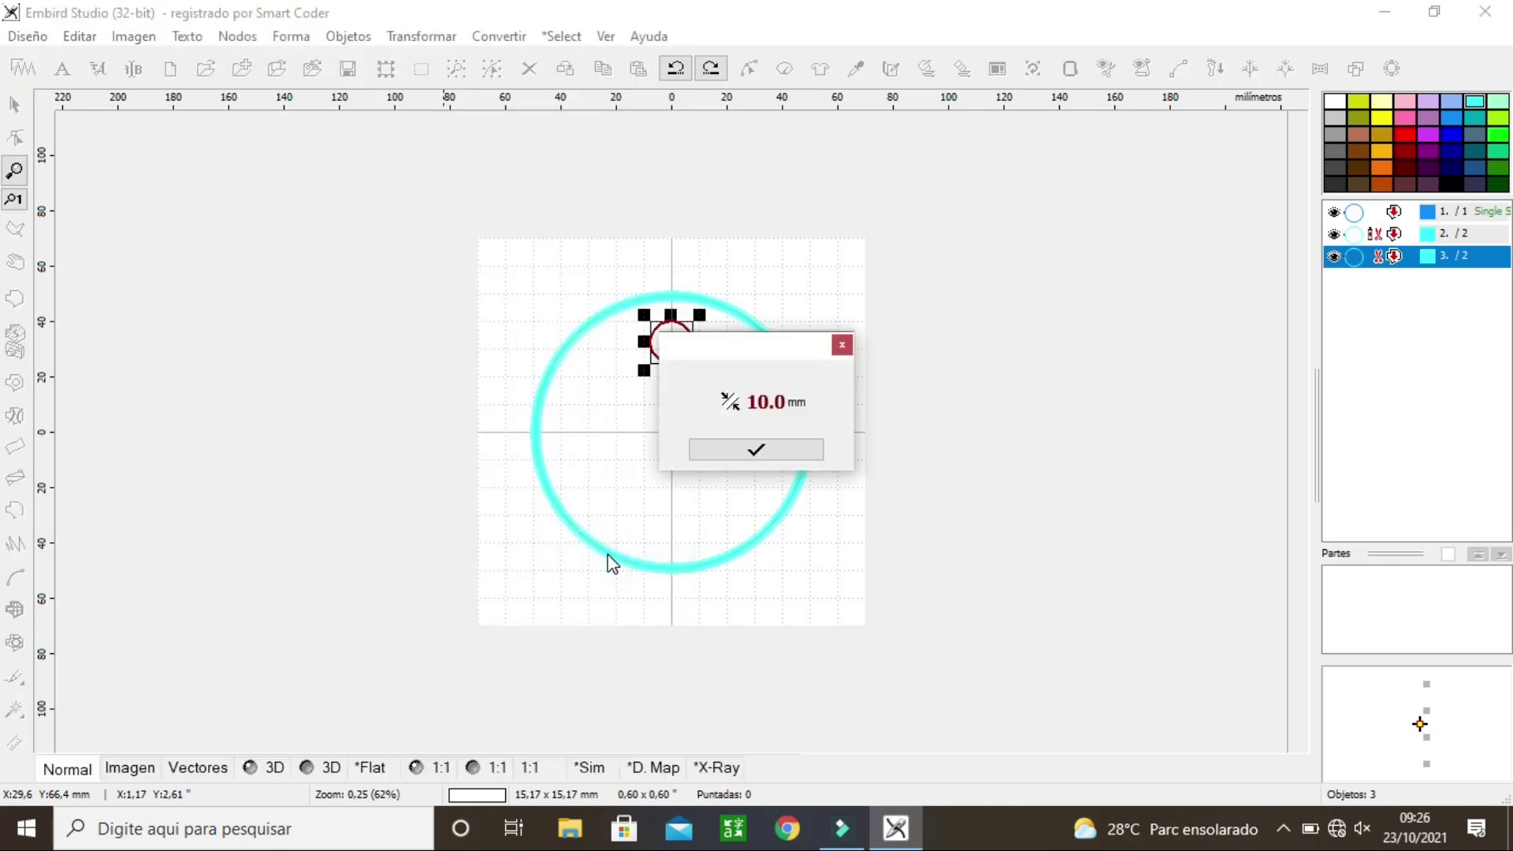
left_click(729, 404)
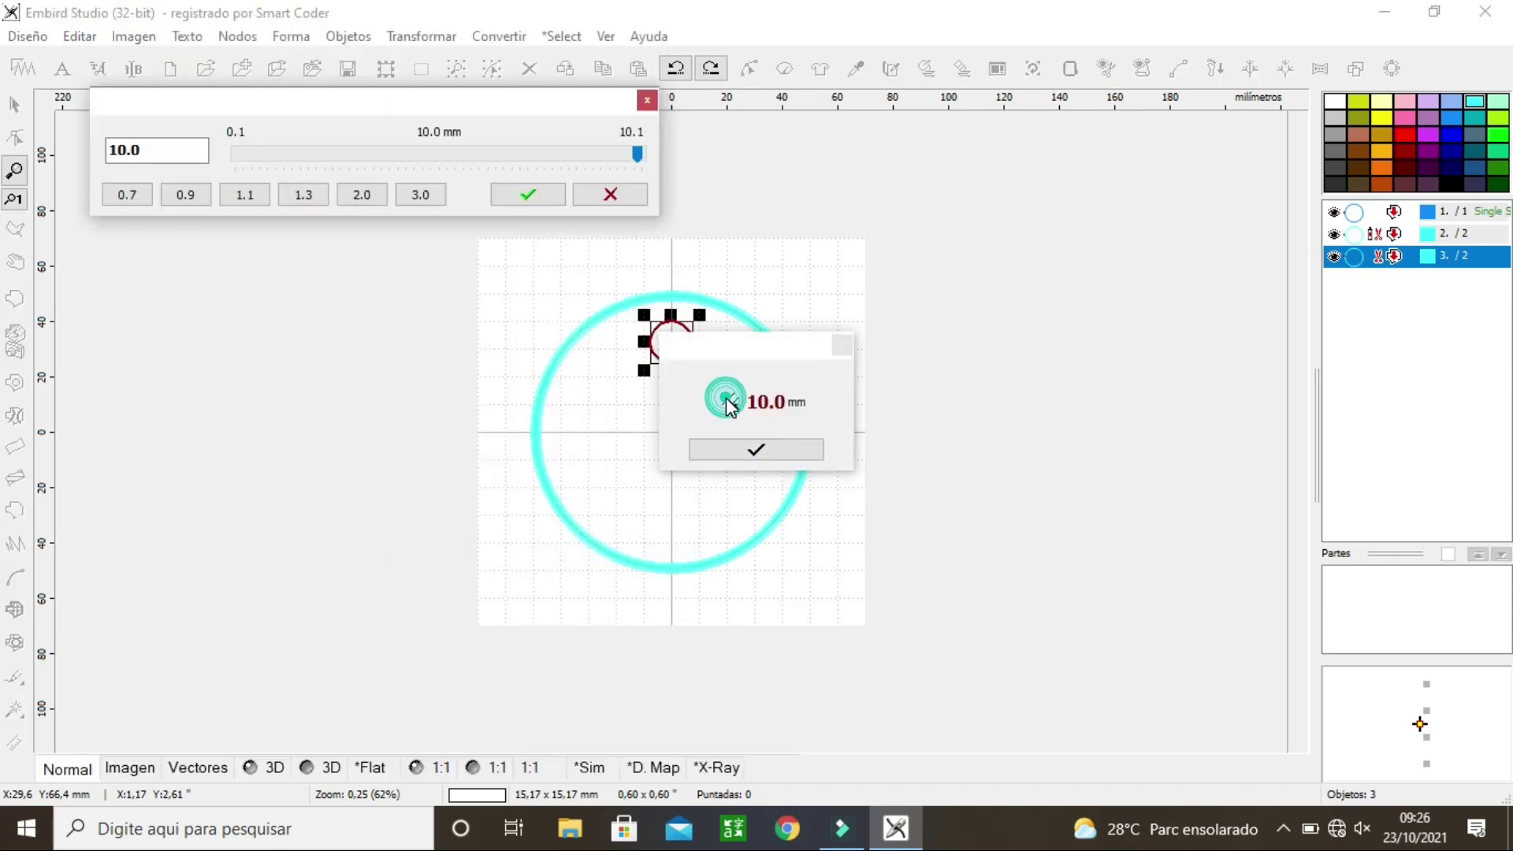
double_click(171, 150)
type("4")
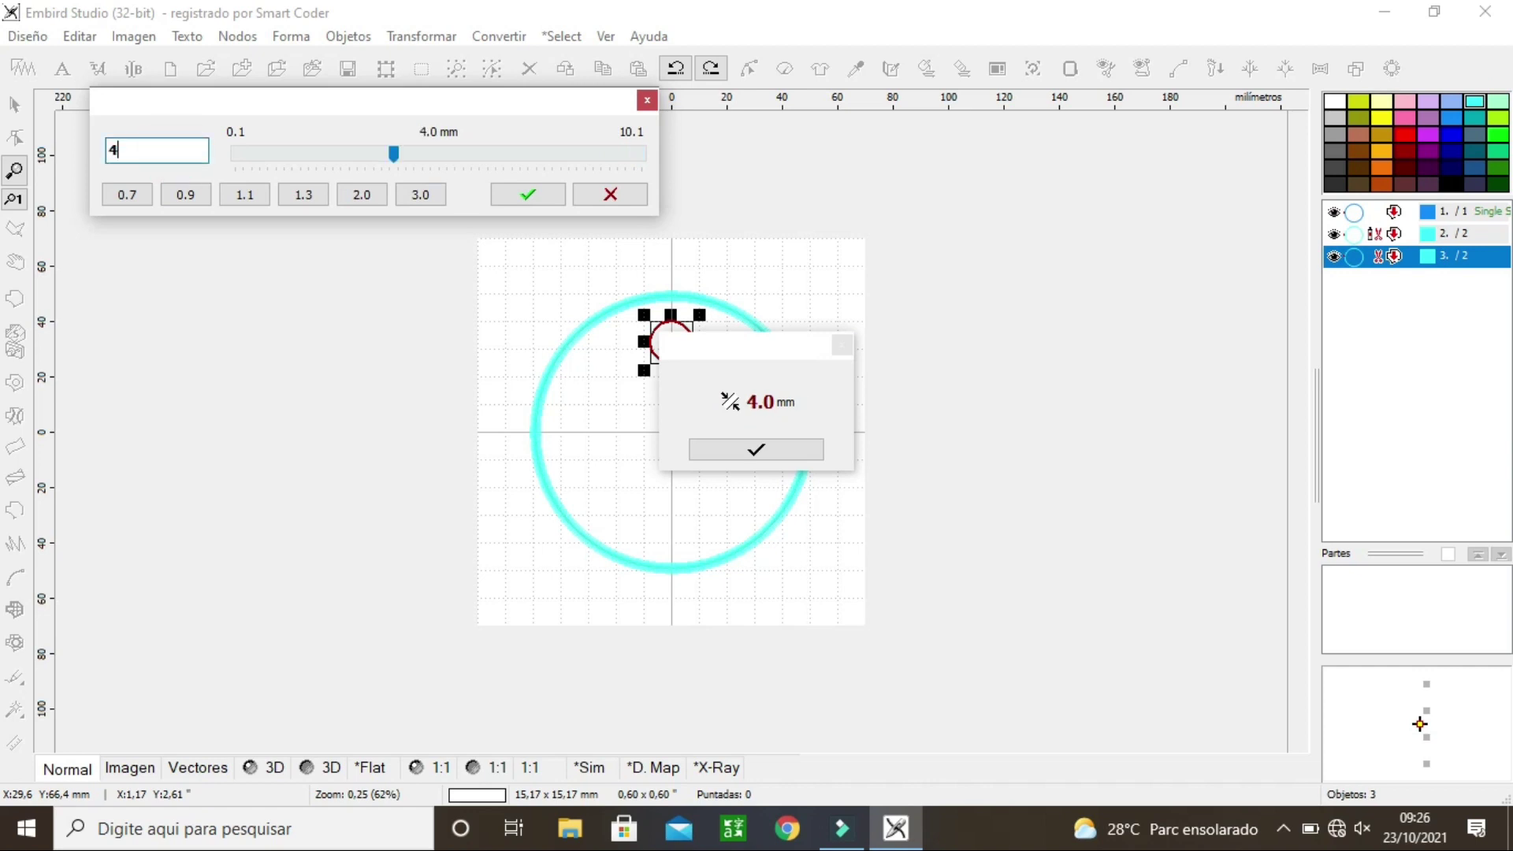
left_click(528, 194)
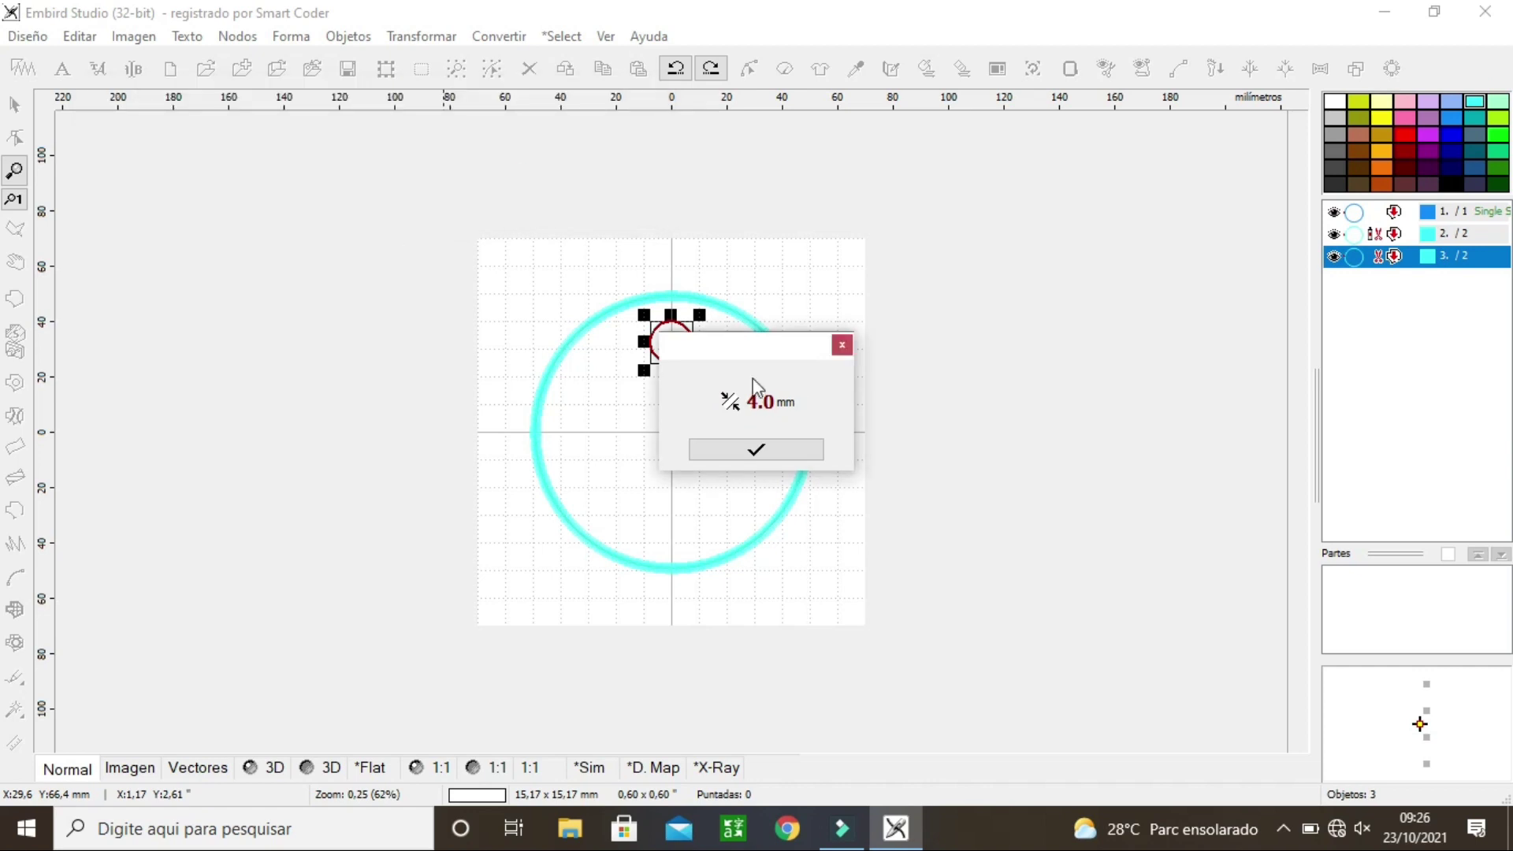
left_click(806, 451)
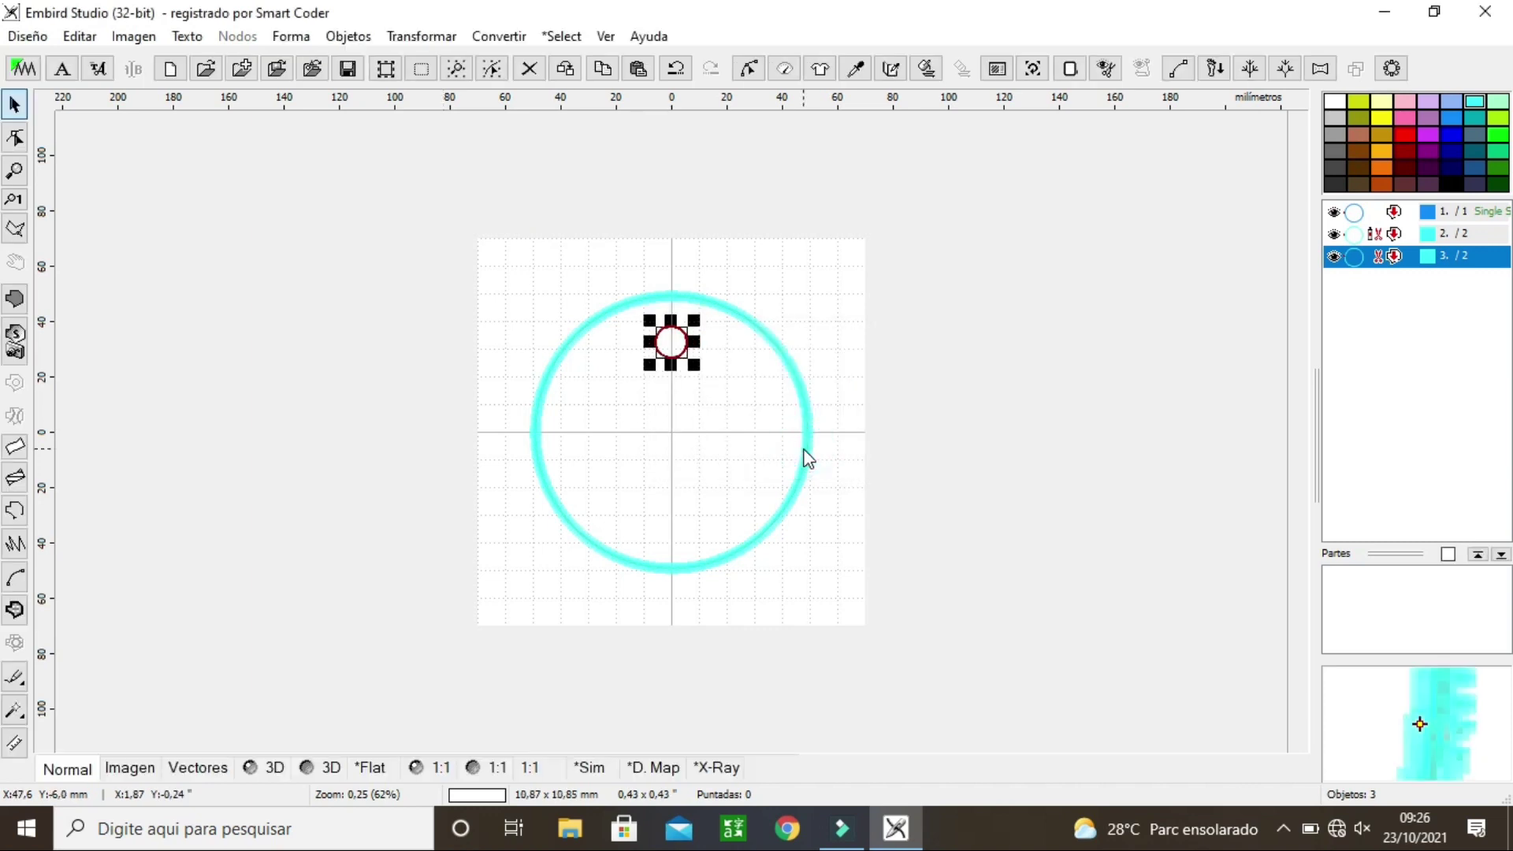
Step: Generate the resized small circle's stitches and preview the design in 3D
left_click(275, 766)
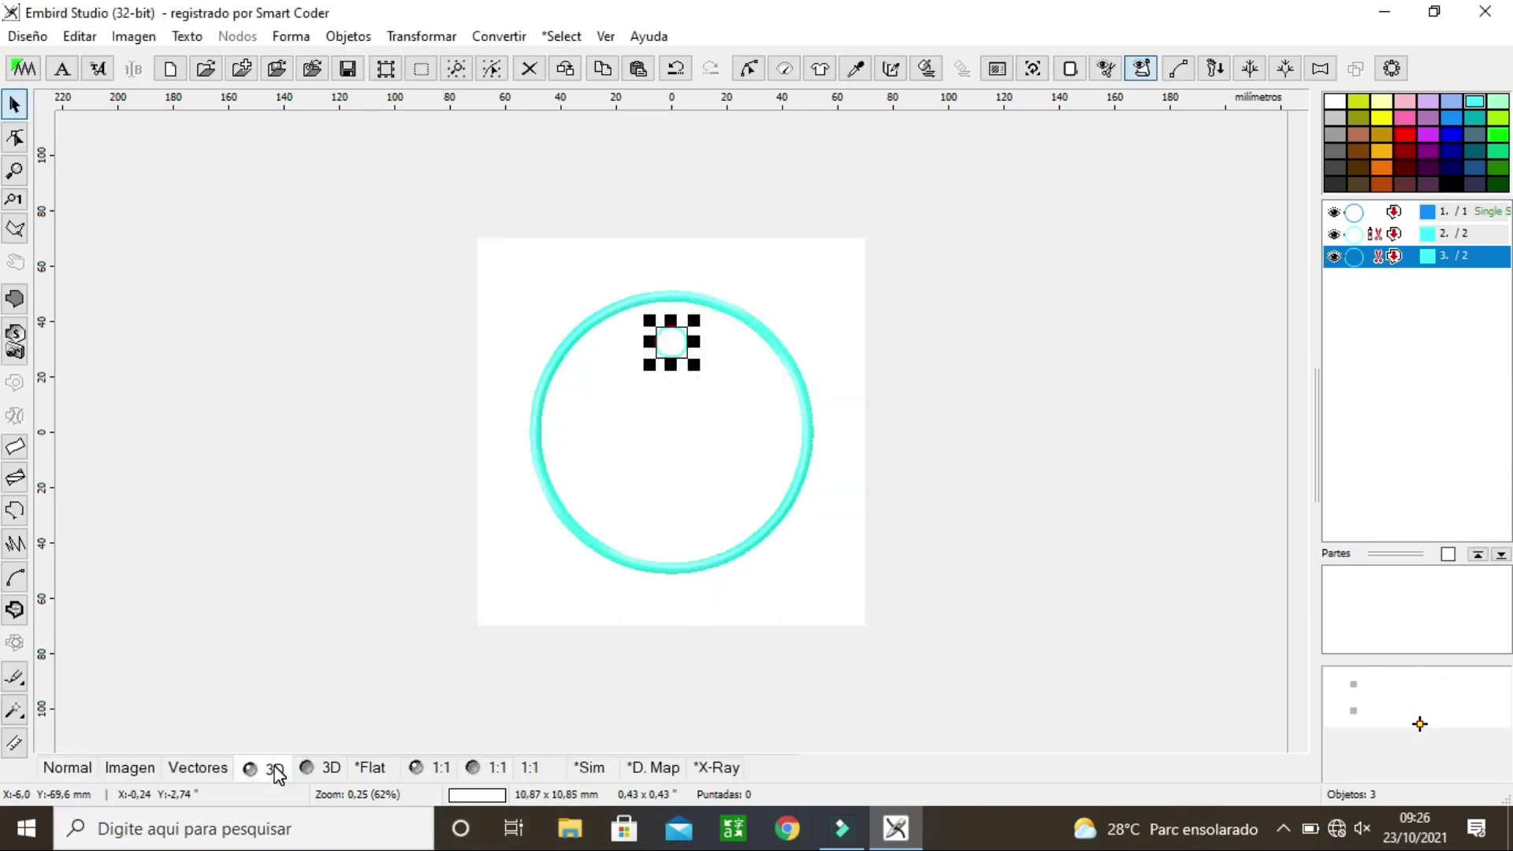
left_click(61, 770)
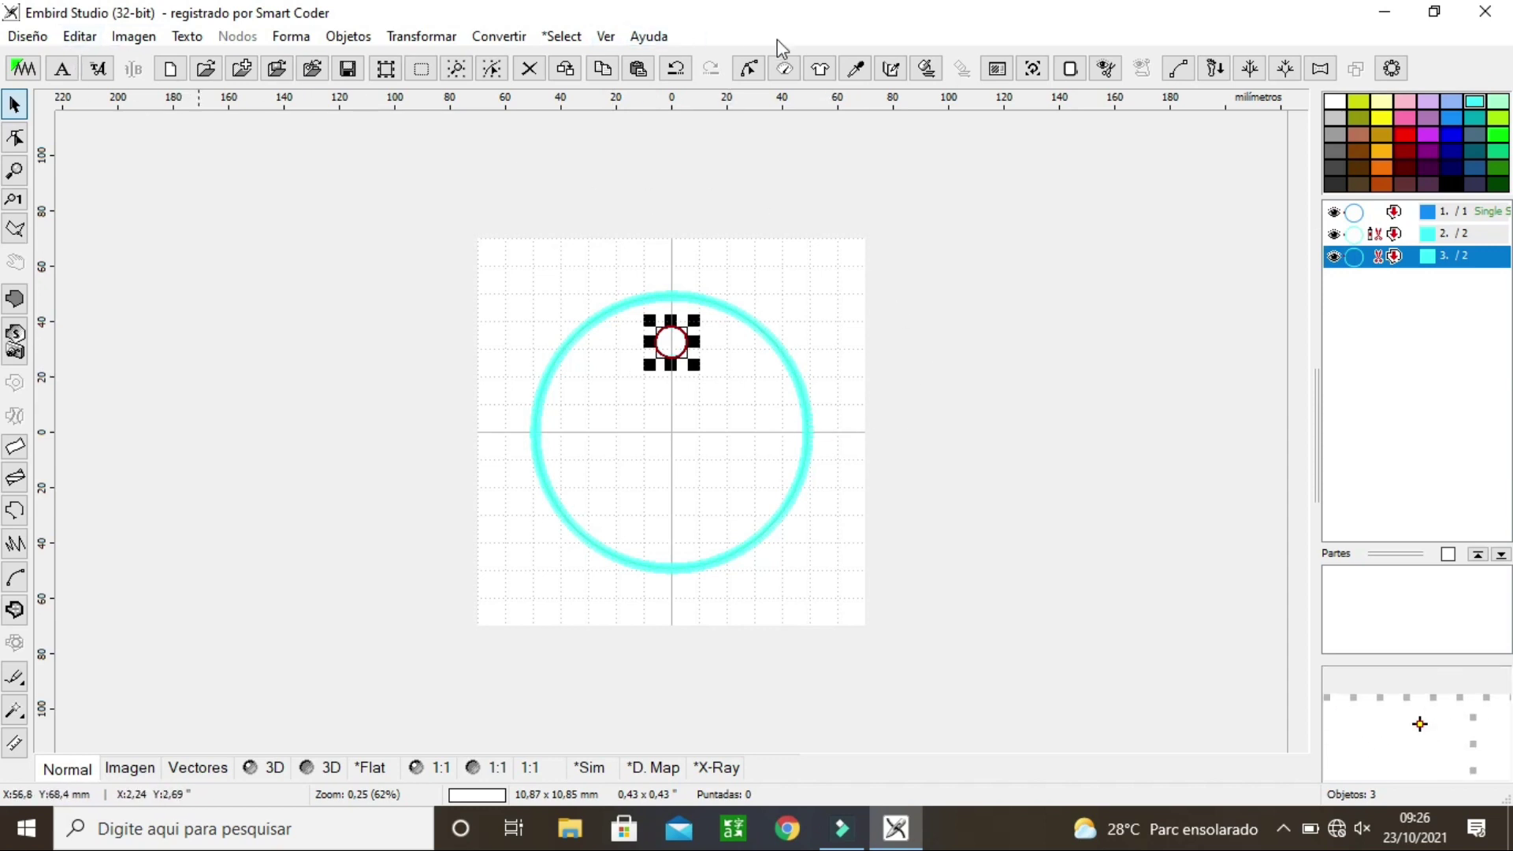
left_click(928, 69)
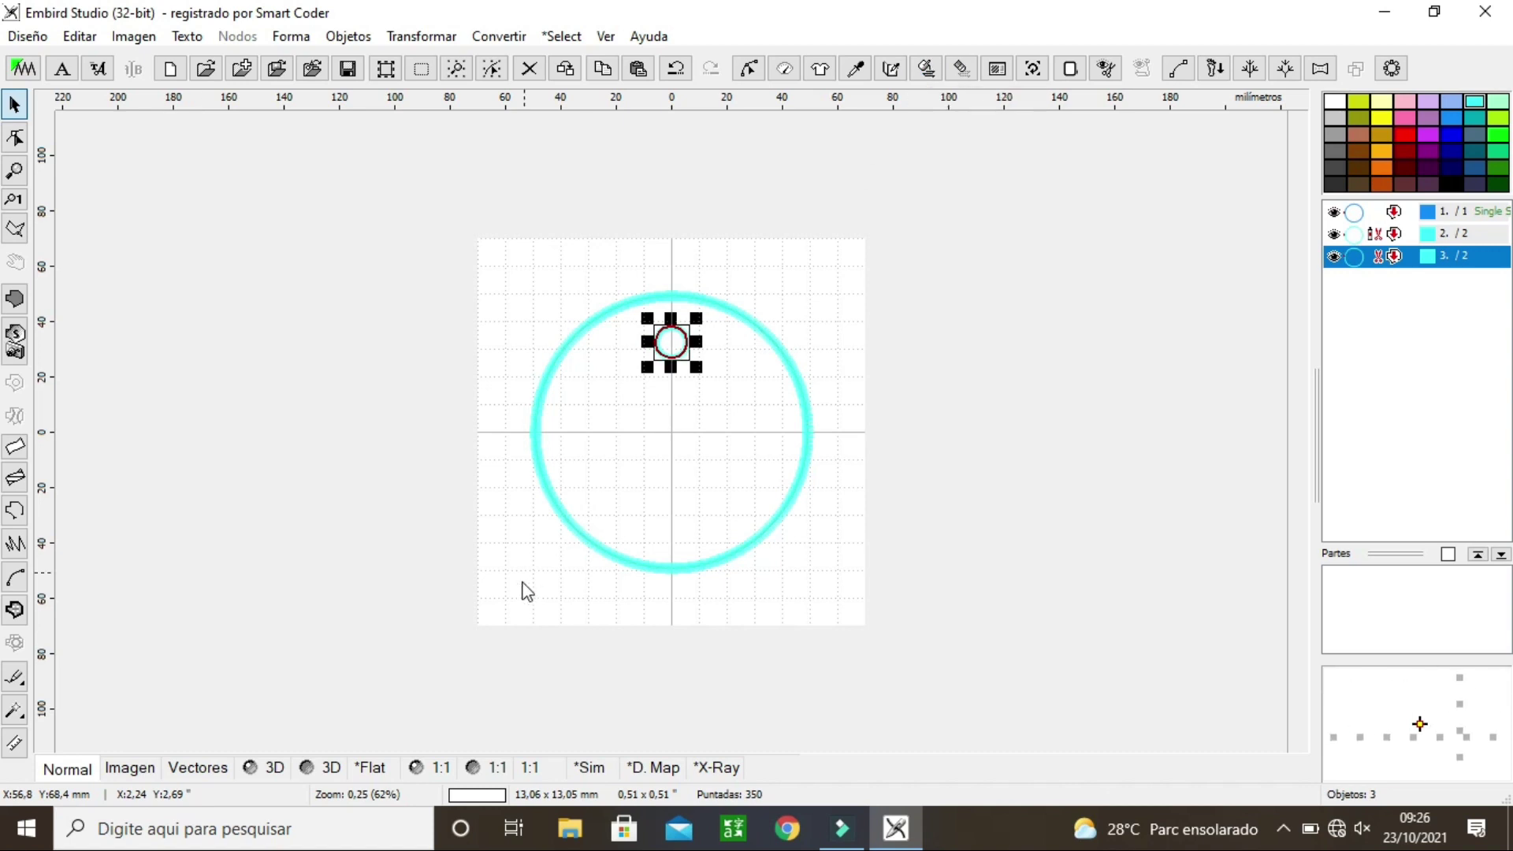
left_click(275, 769)
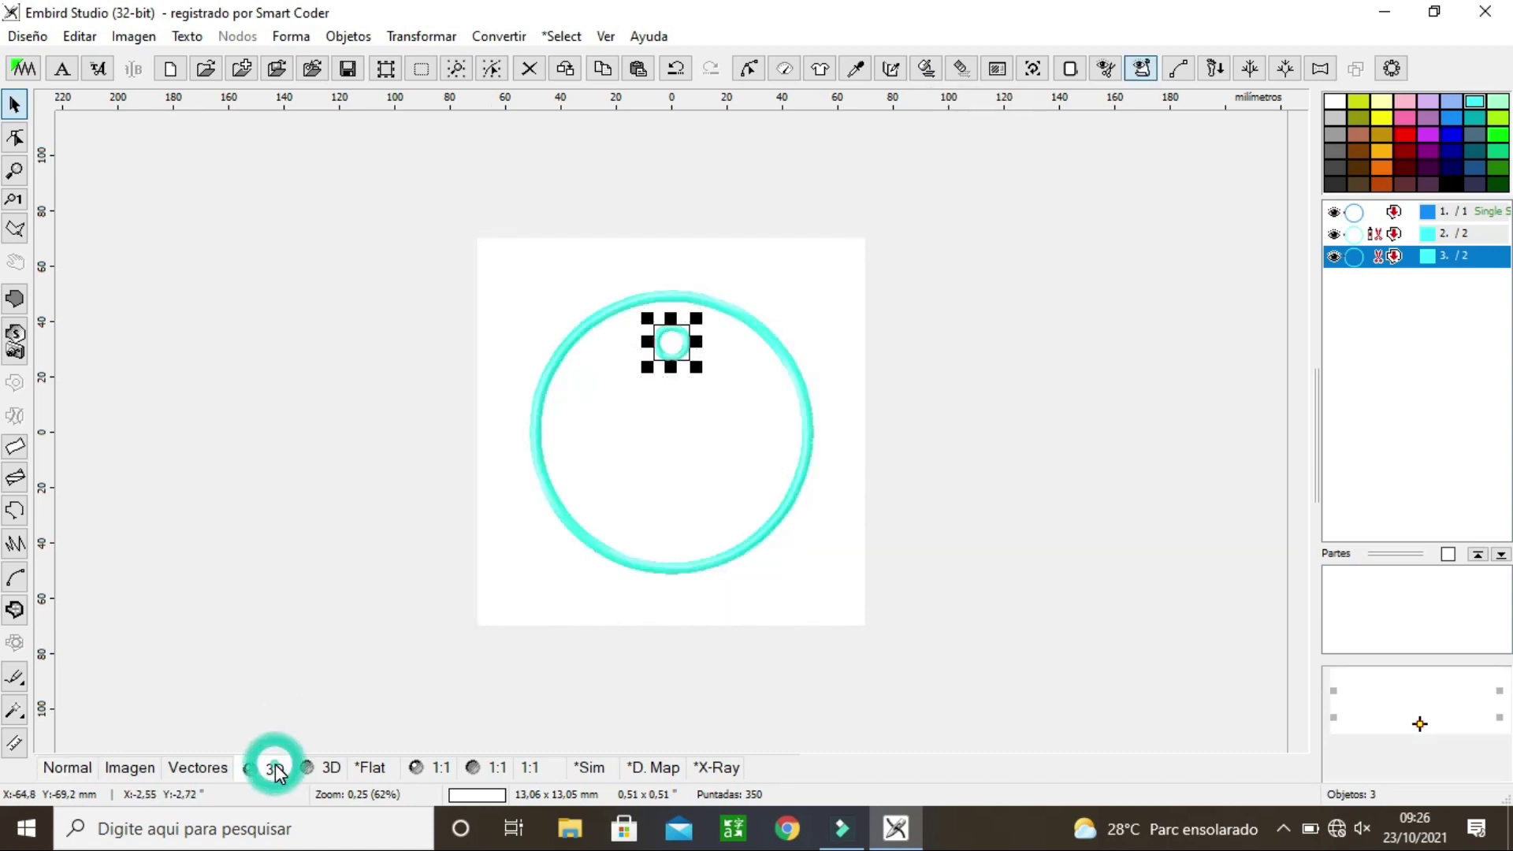
left_click(809, 569)
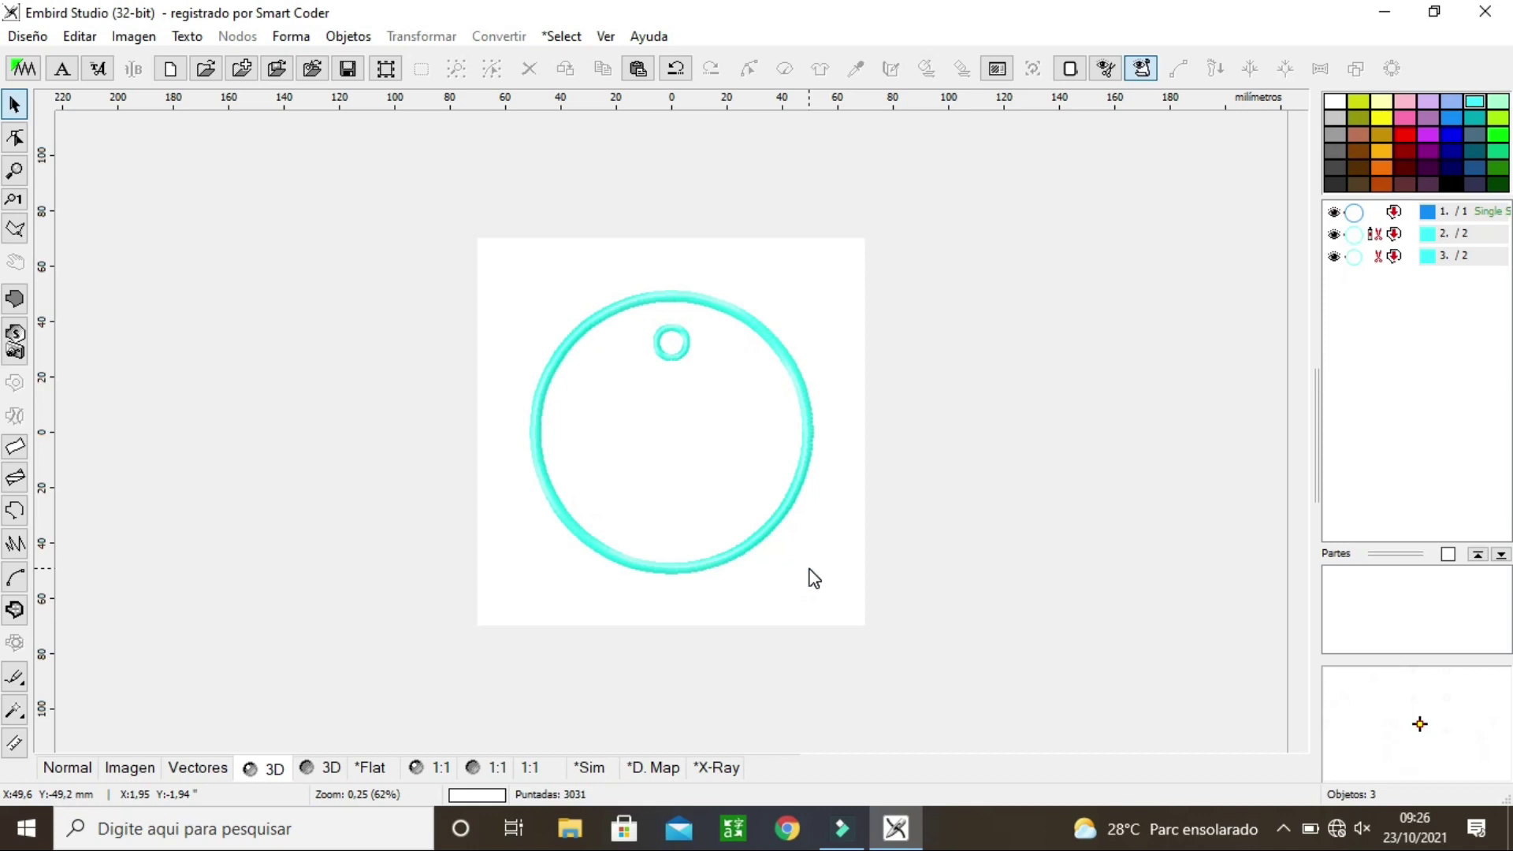
Step: Change the small circle's thread colour to yellow and check the separate objects in the 3D preview
left_click(1388, 116)
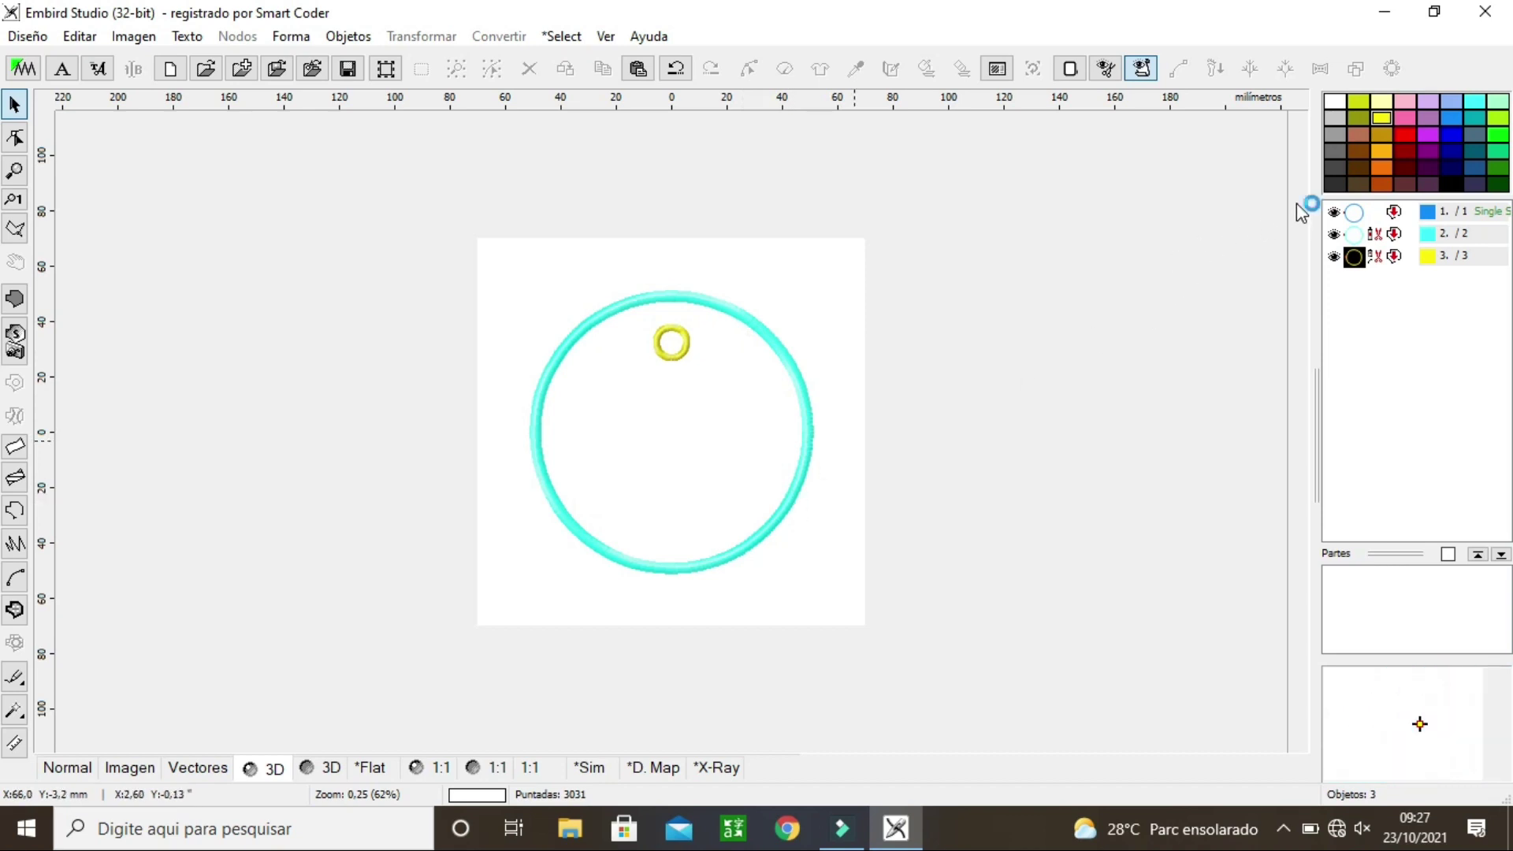
left_click(1361, 214)
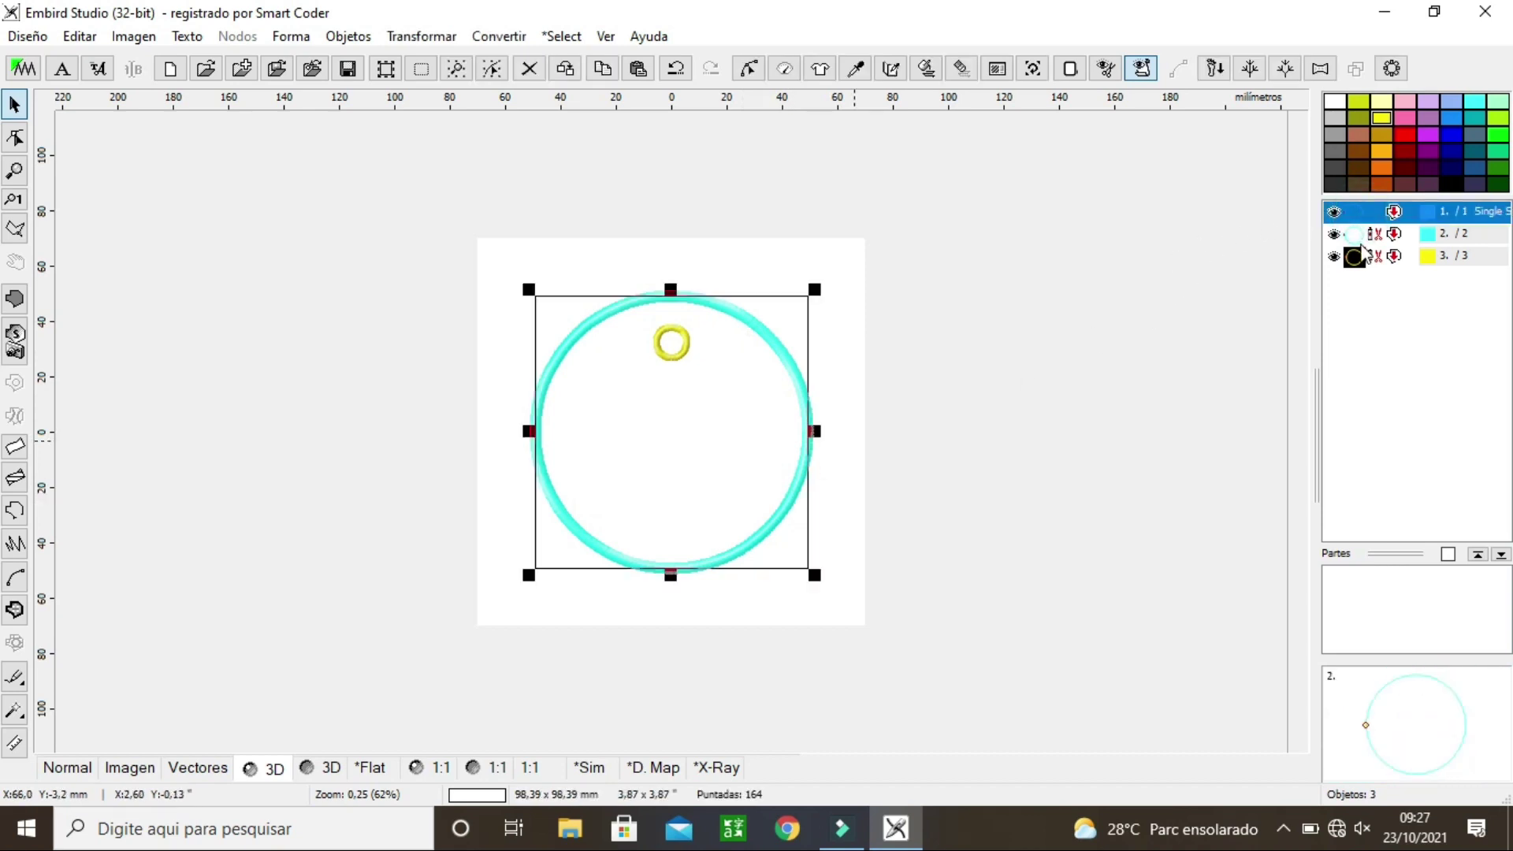
left_click(1362, 257)
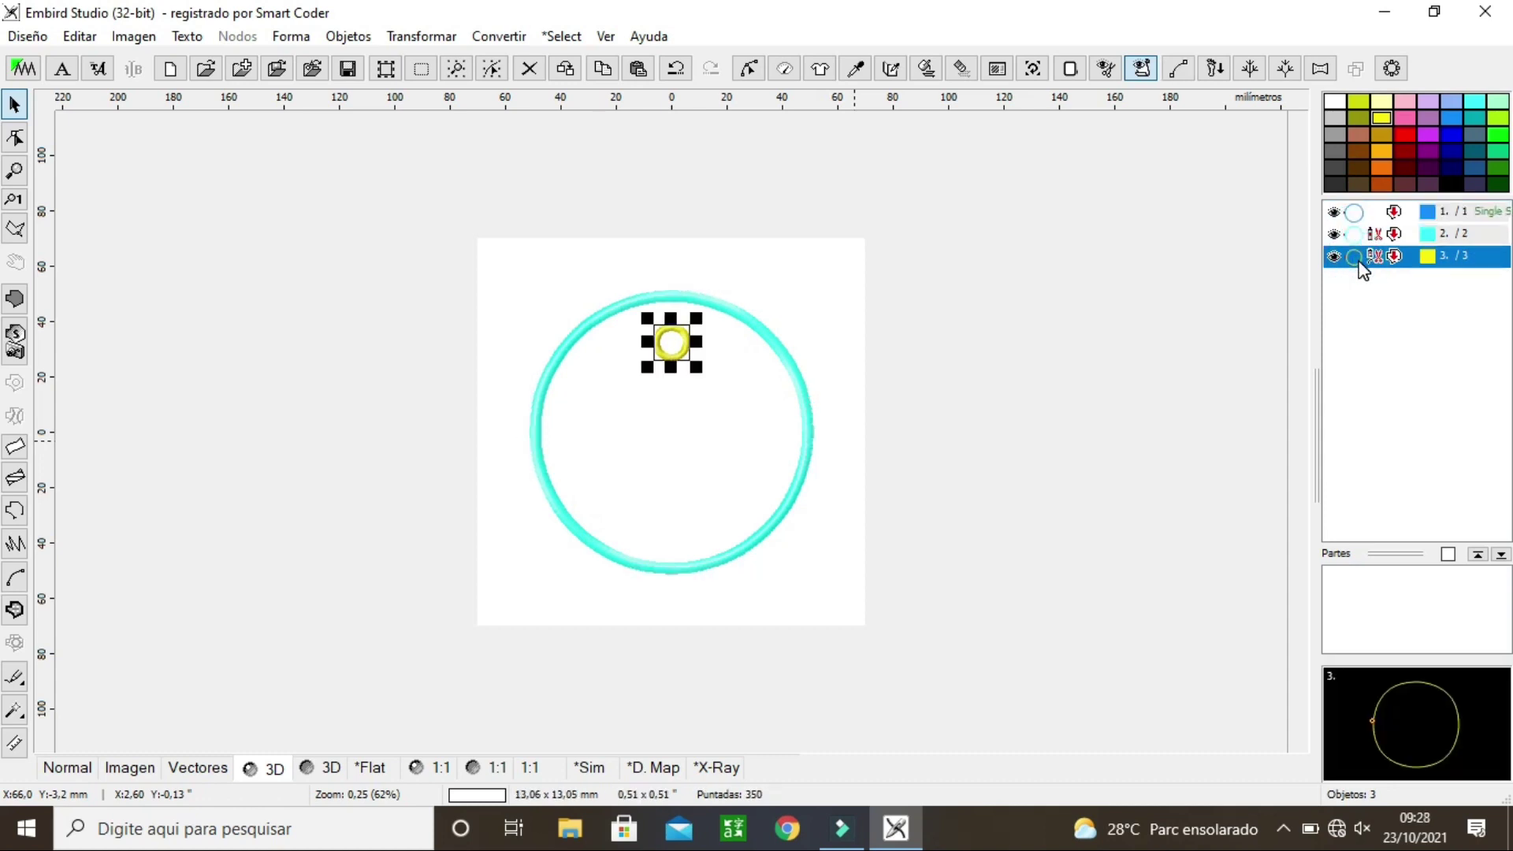
Step: Compile the design into Embird Editor without saving the outline file, and preview it at 1:1
left_click(26, 69)
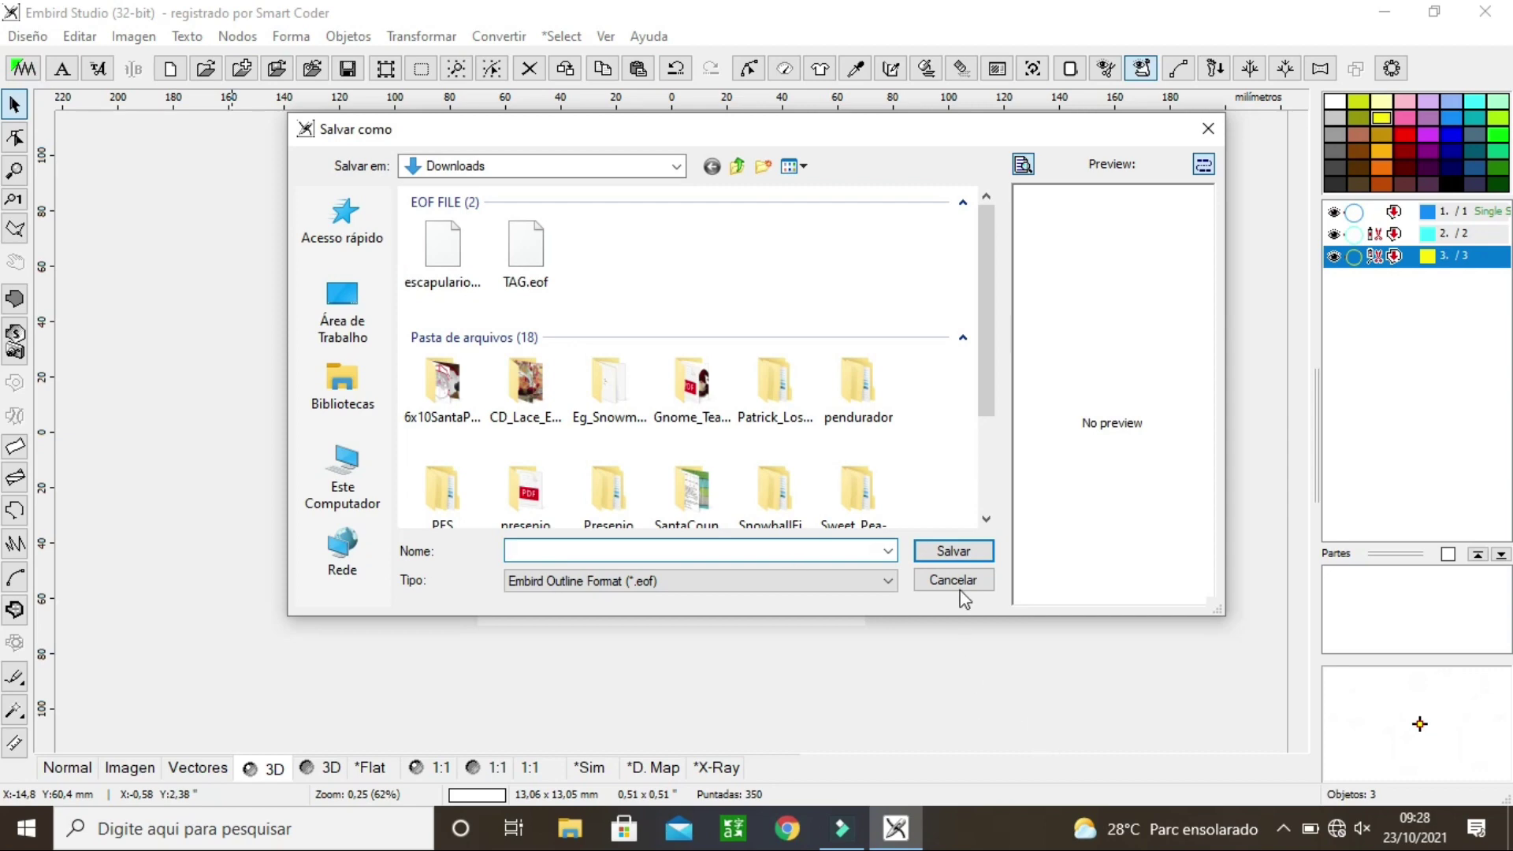
left_click(953, 580)
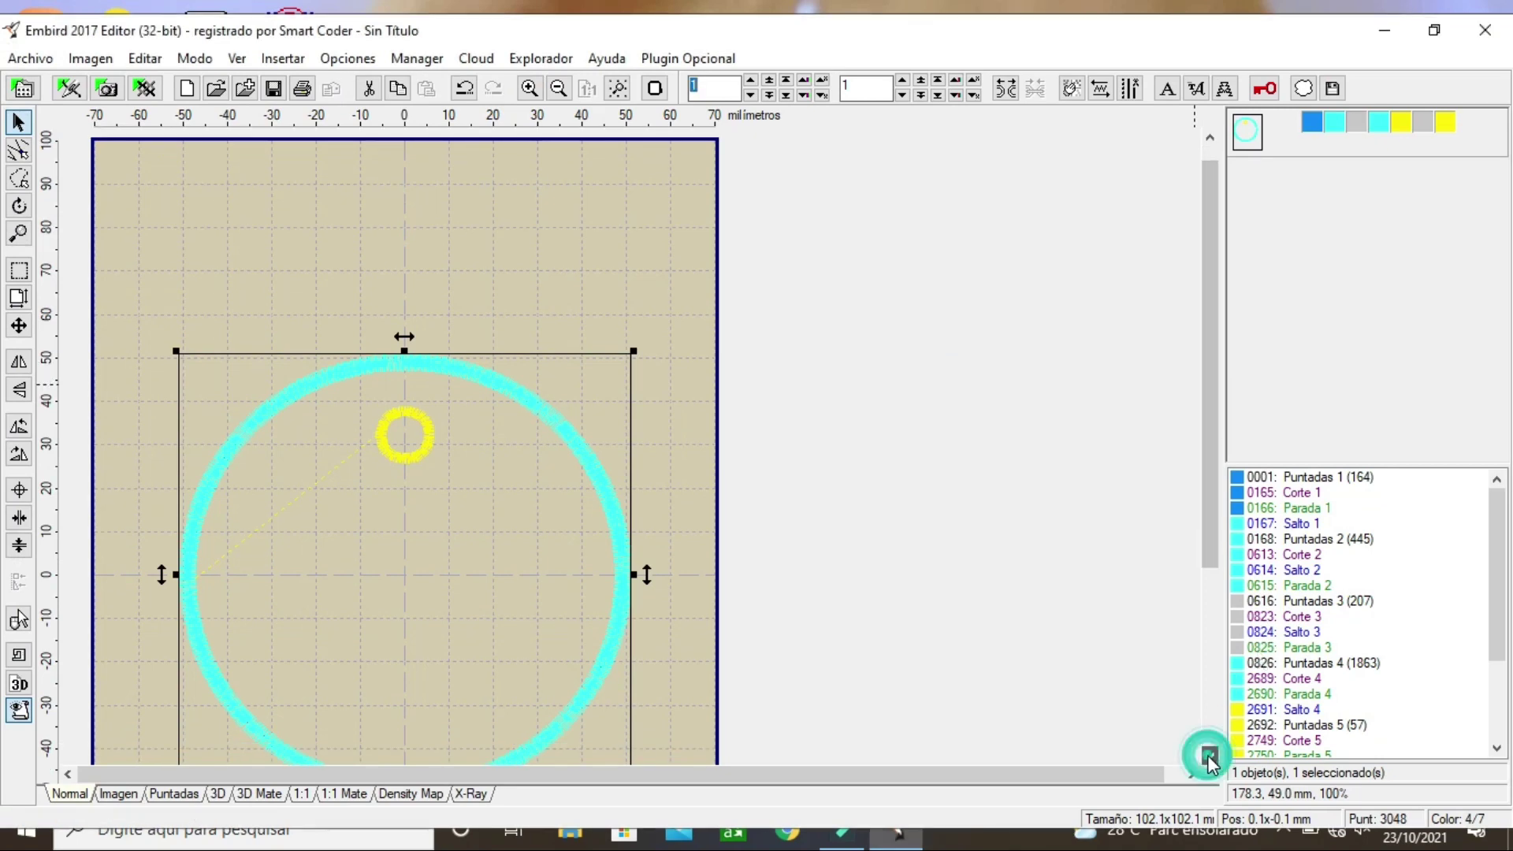
left_click(1208, 755)
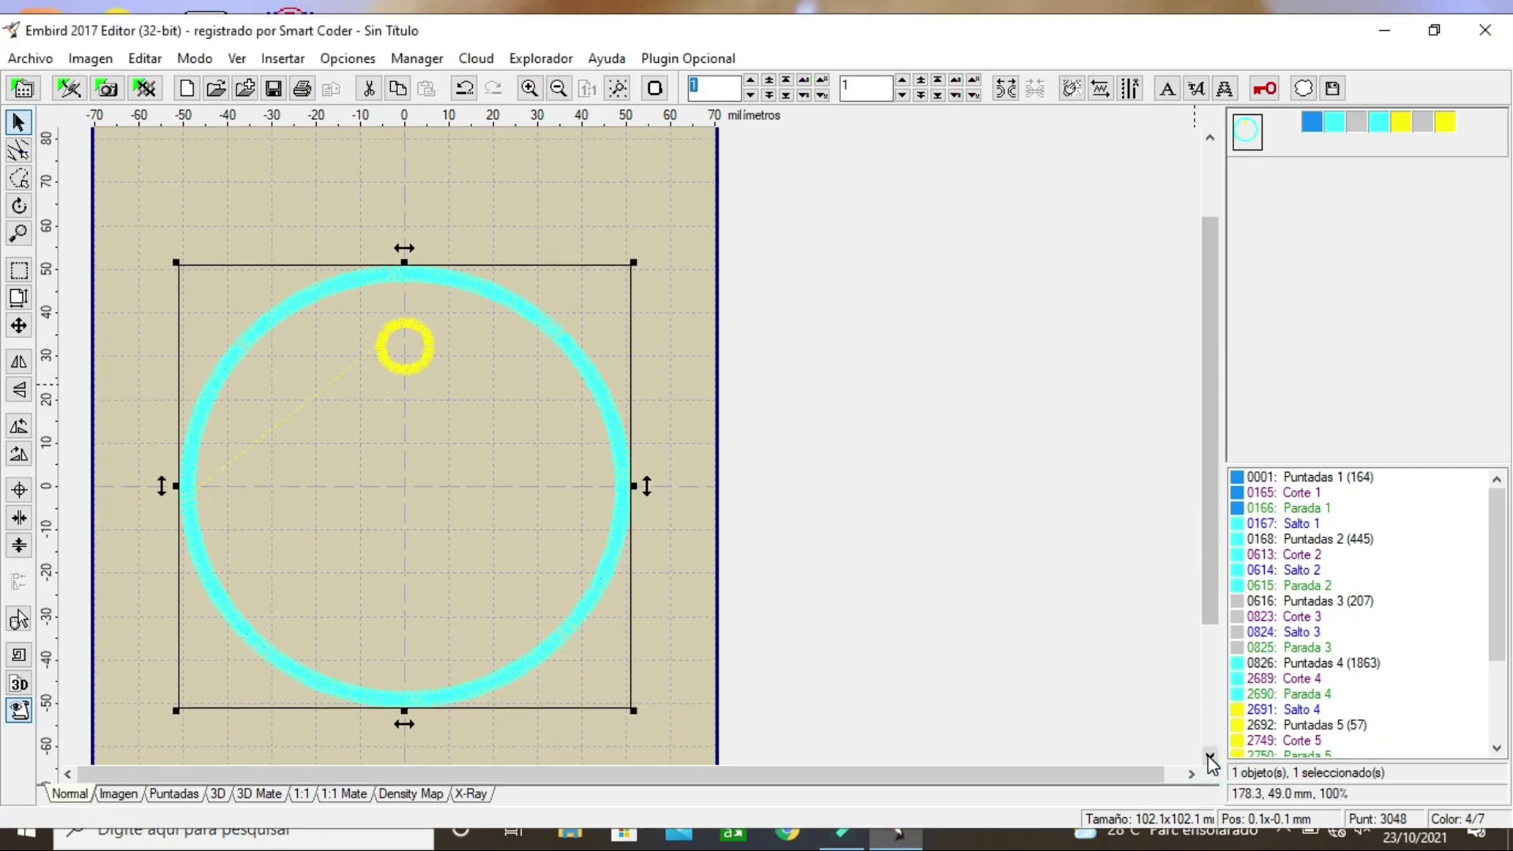
left_click(303, 793)
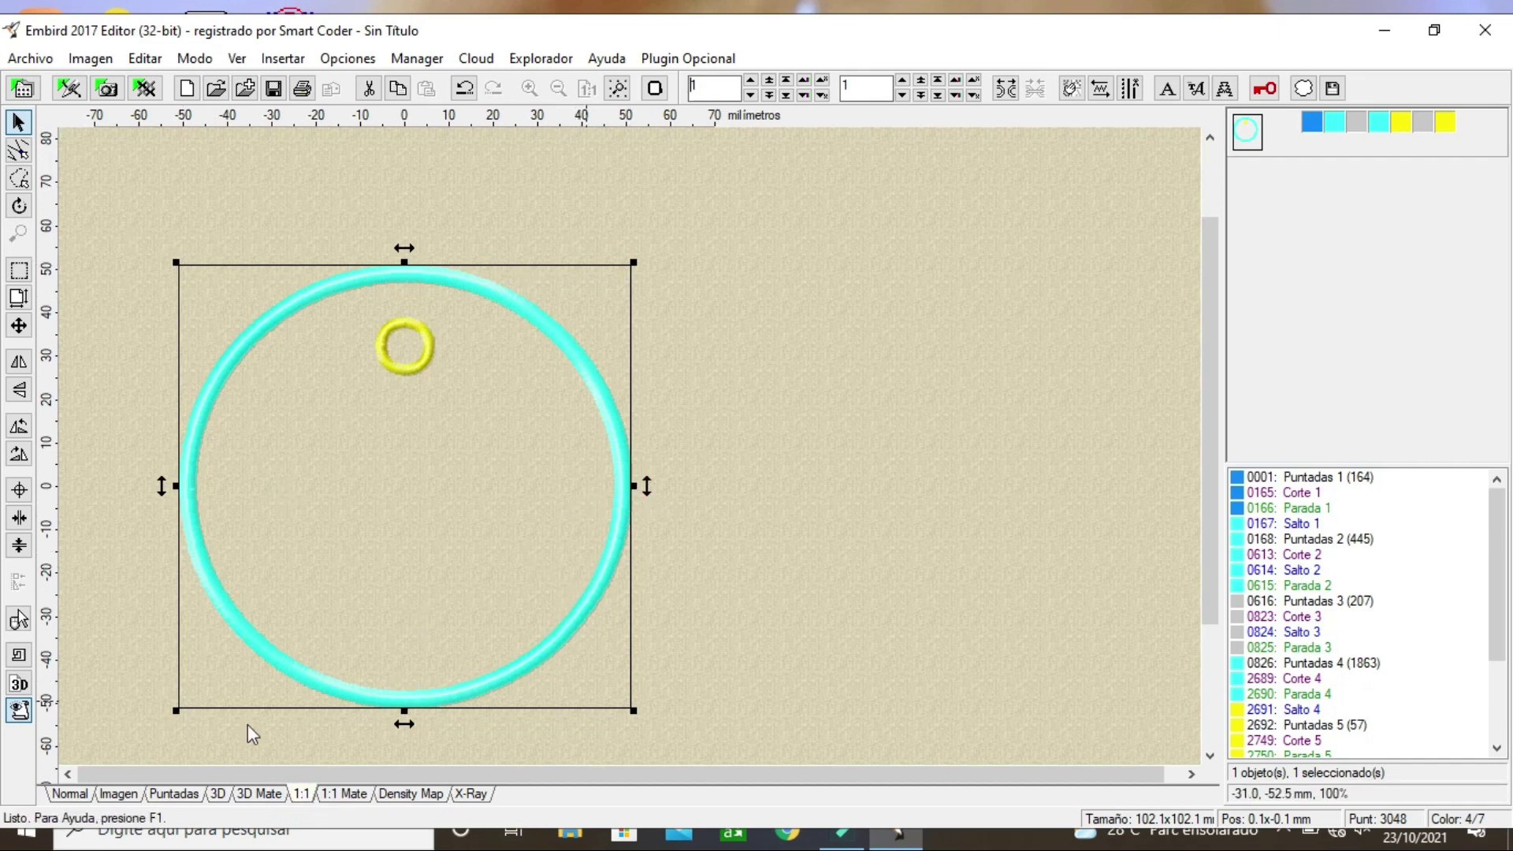
left_click(68, 794)
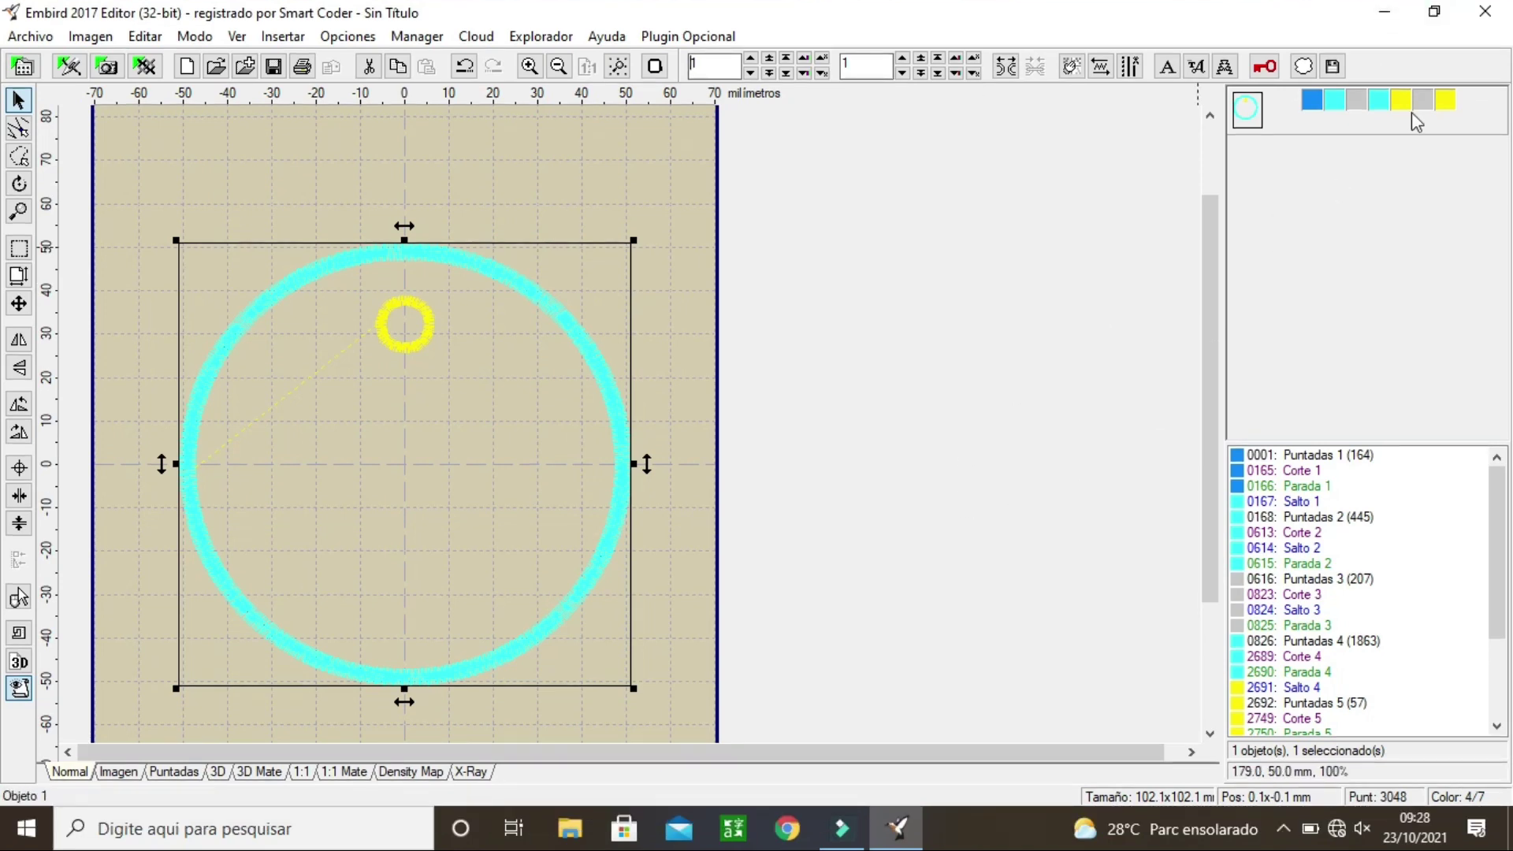
Step: Merge manjedoura.jef from the Downloads folder into the circle design
left_click(245, 66)
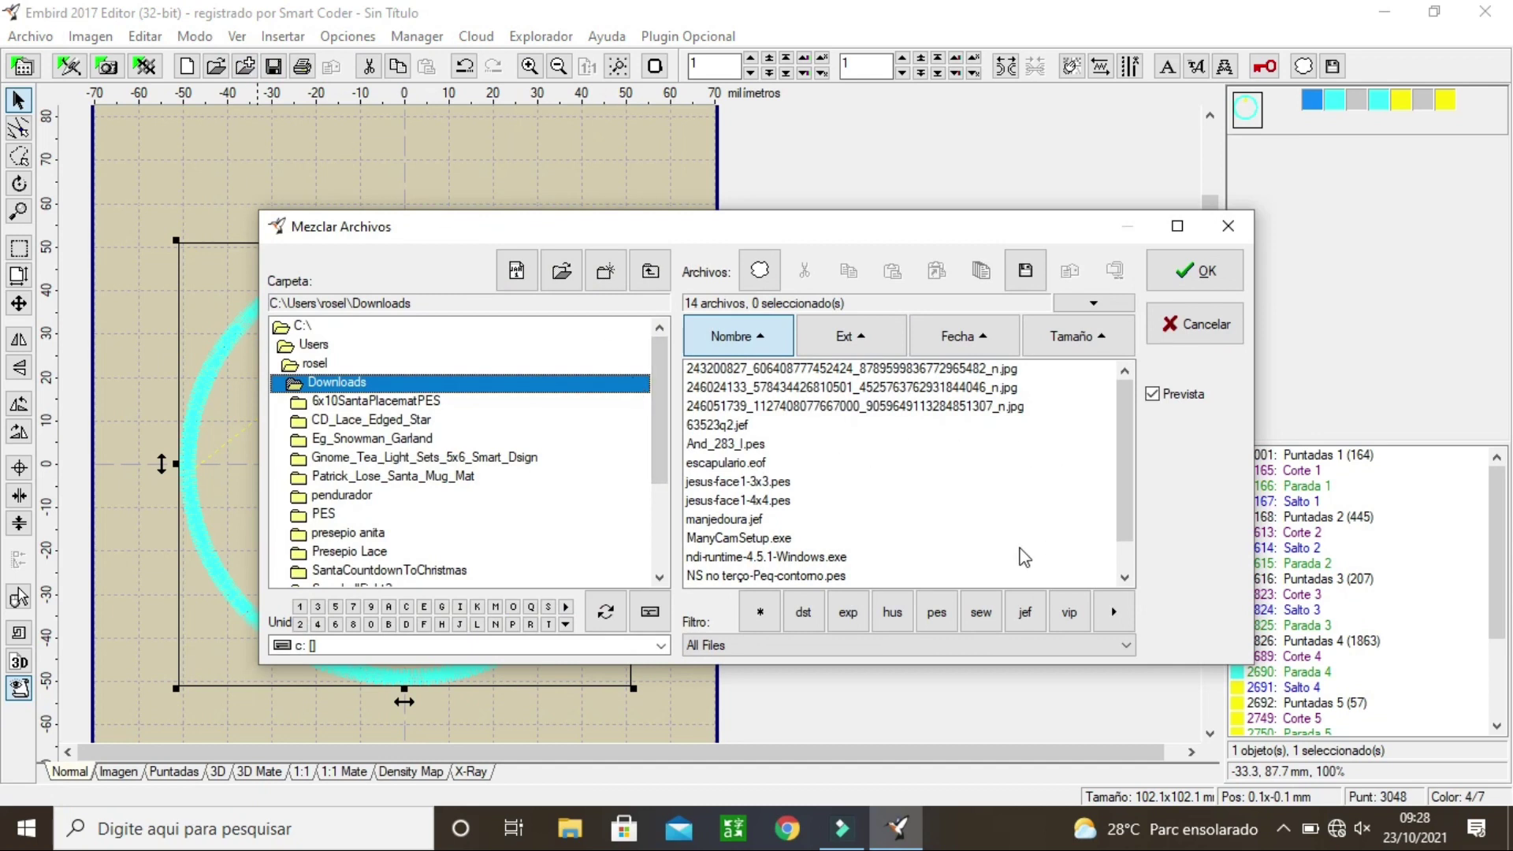
left_click(753, 520)
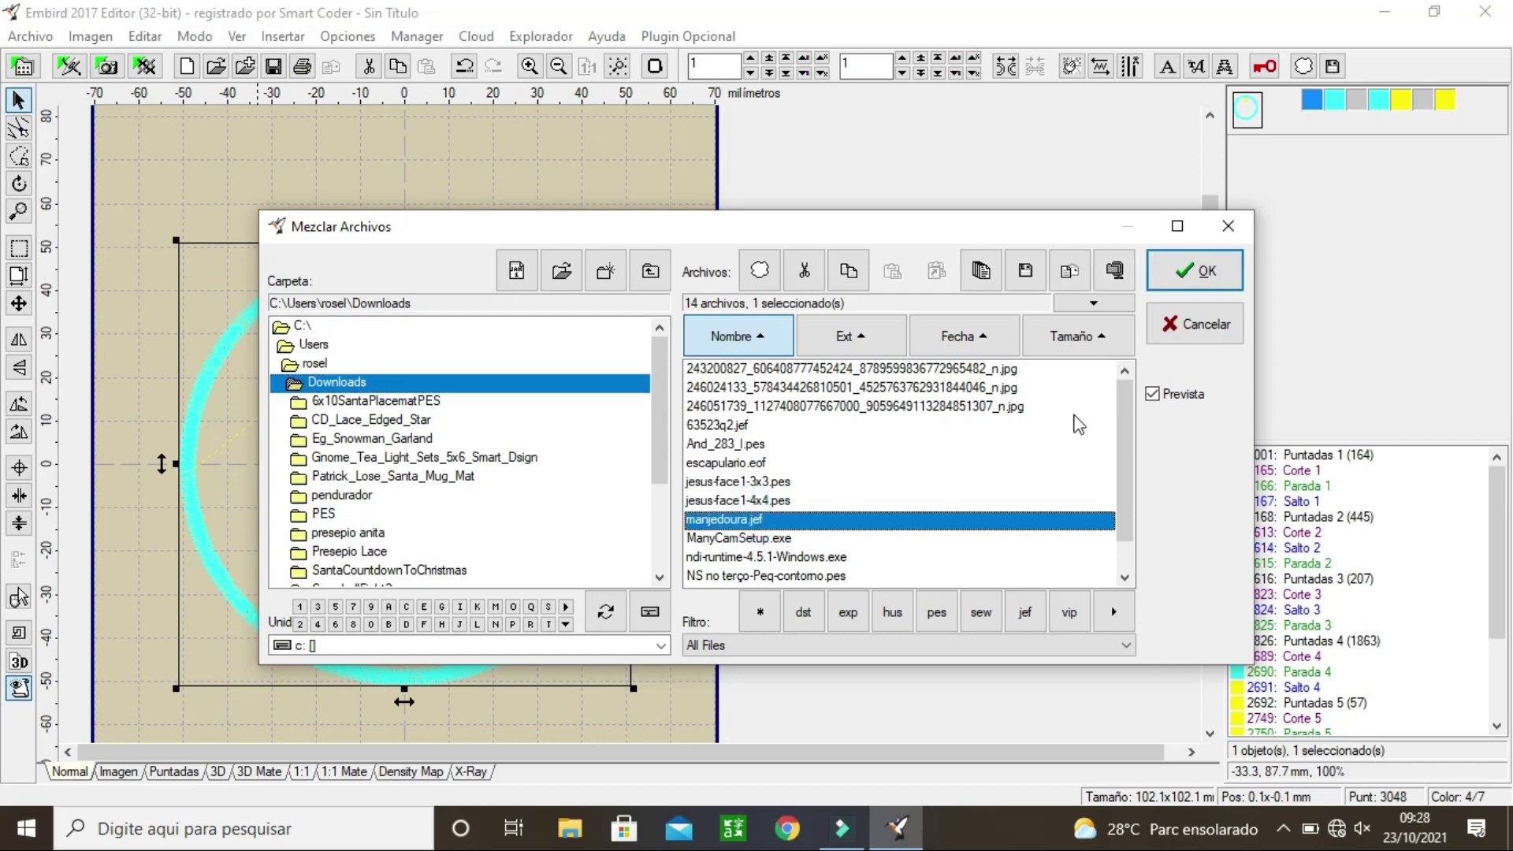
left_click(1213, 271)
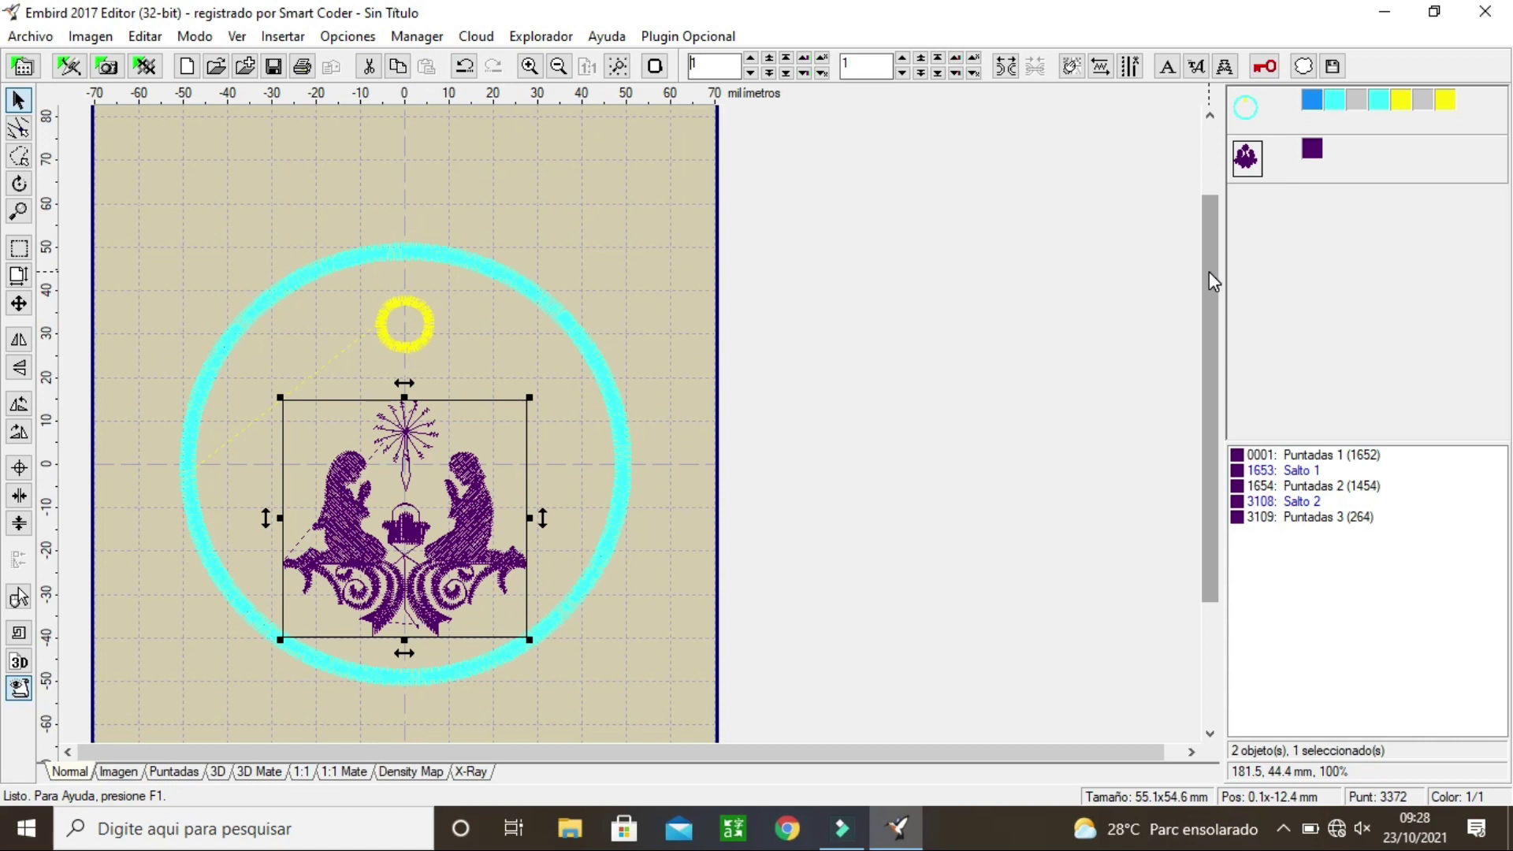
Step: Move the nativity motif up about 4 mm, centre it horizontally in the hoop, and preview the result in 3D
left_click(473, 488)
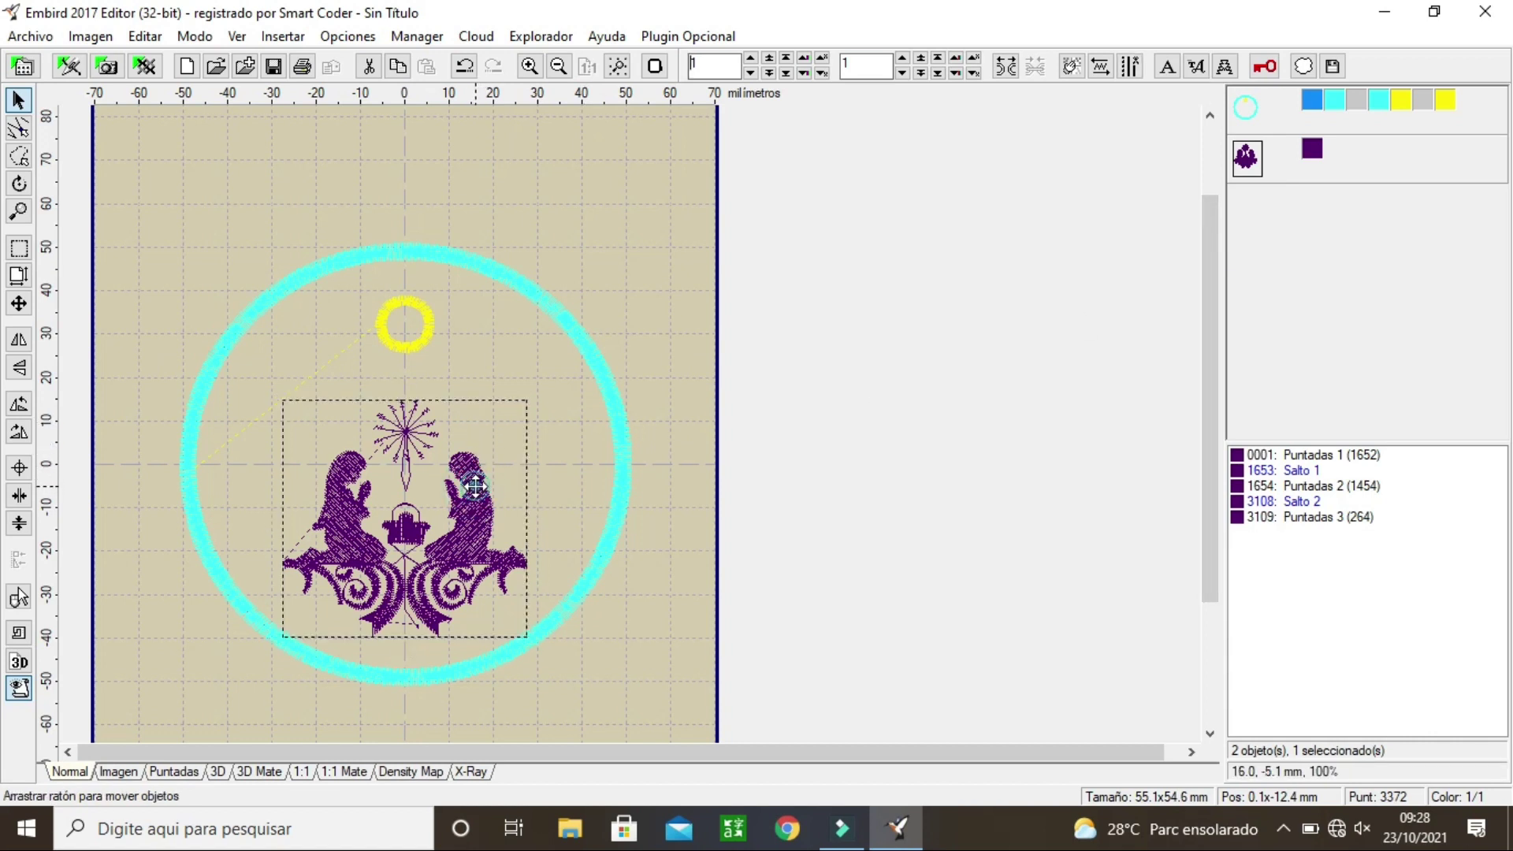
left_click_drag(473, 485, 481, 470)
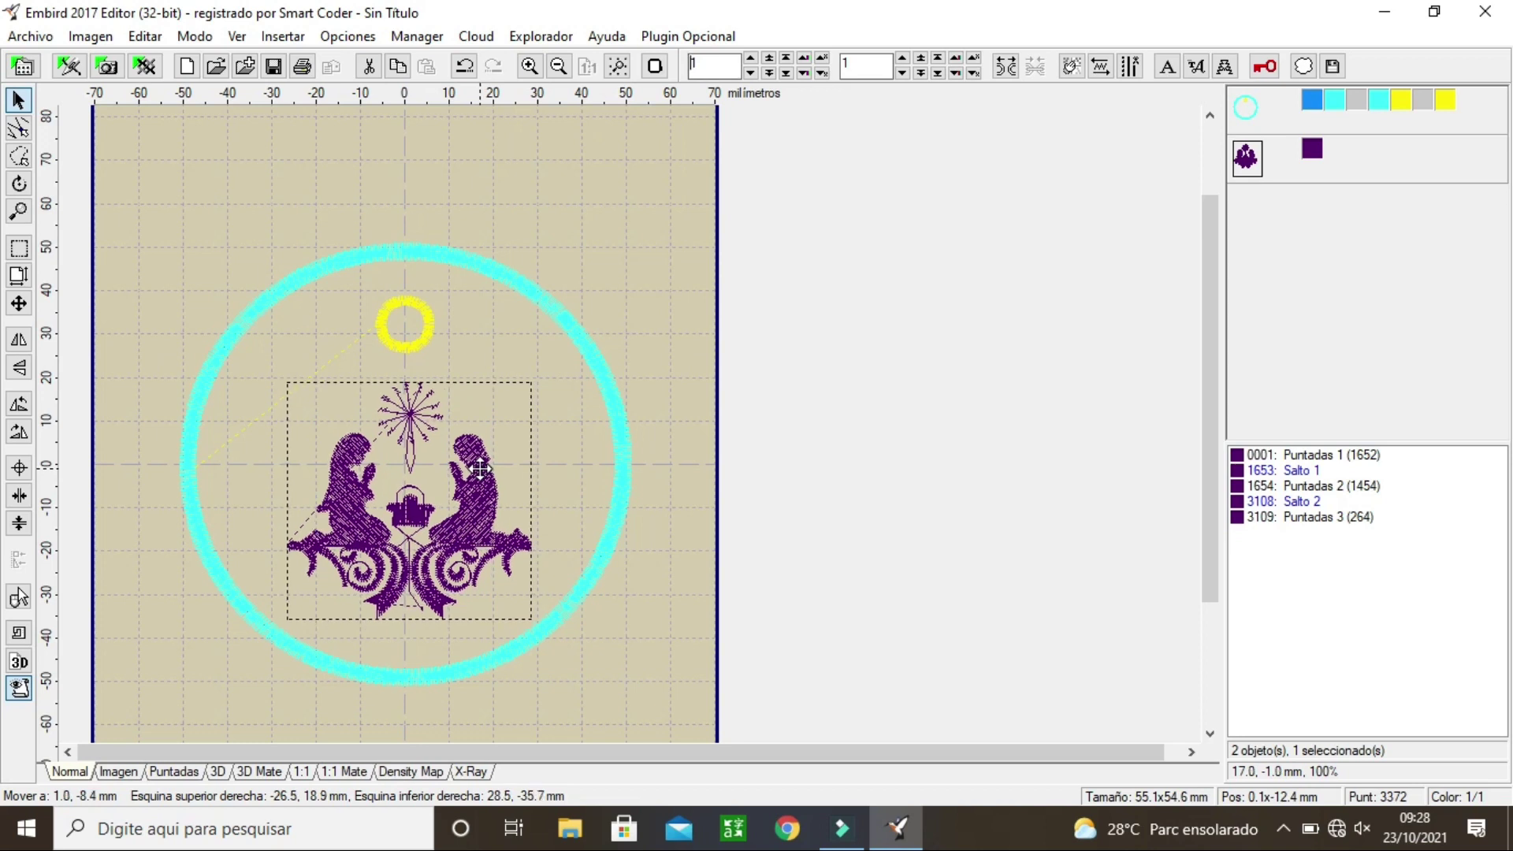
left_click(20, 498)
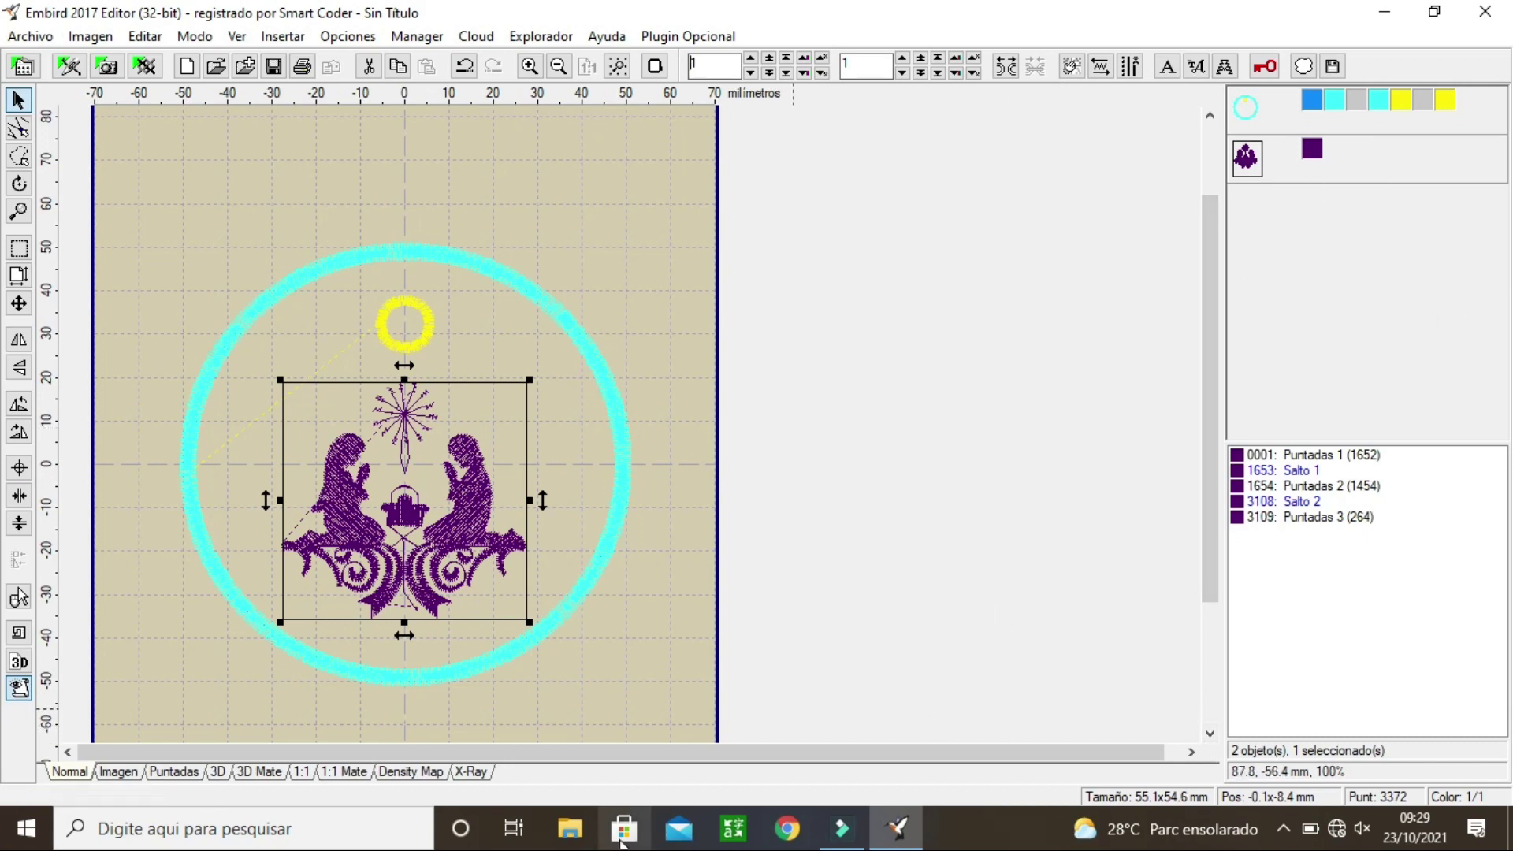
left_click(216, 774)
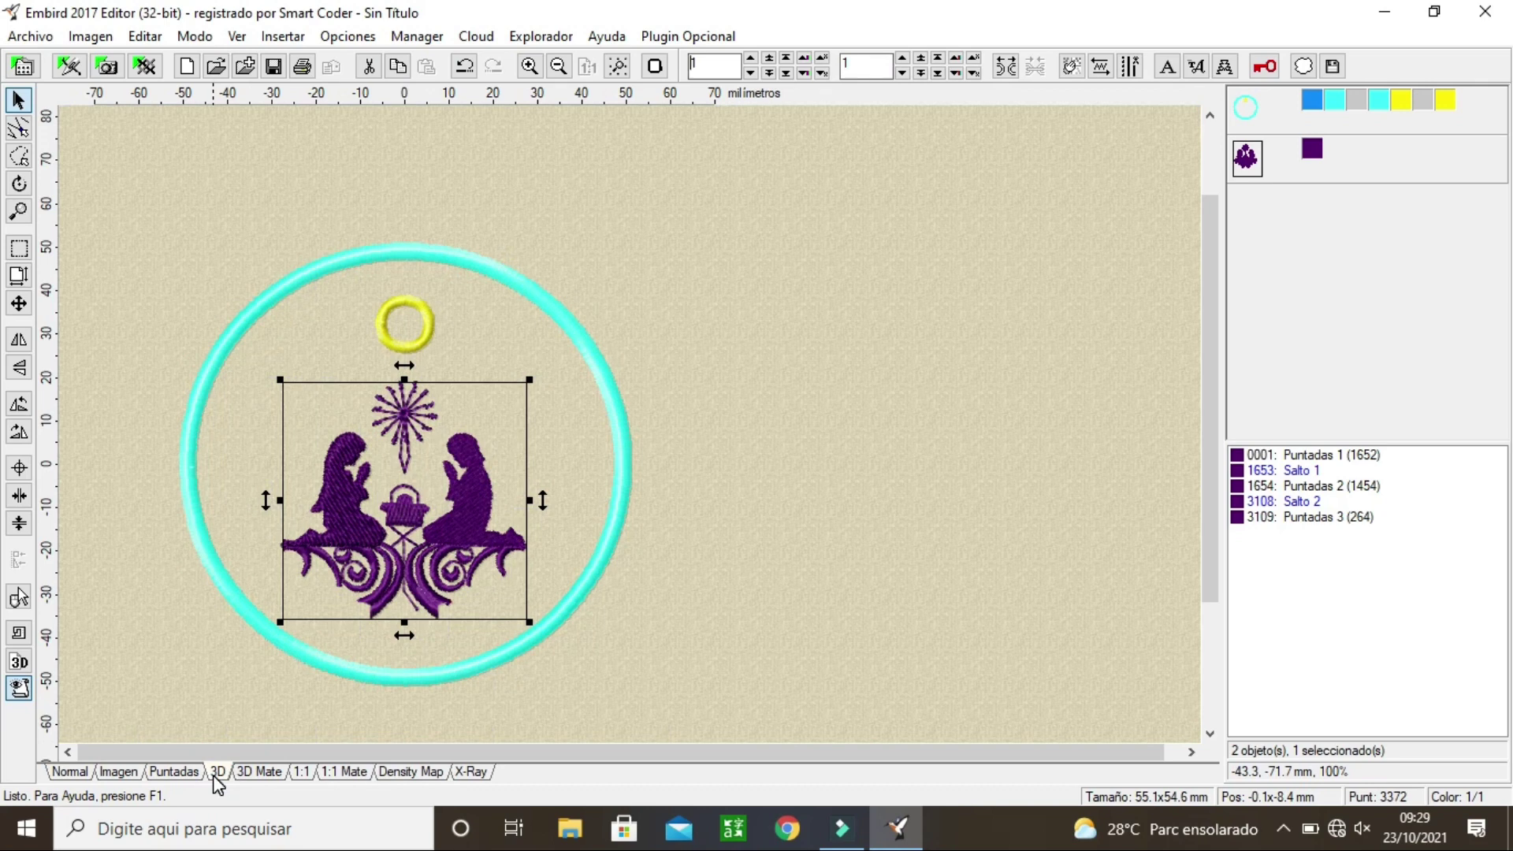
left_click(67, 774)
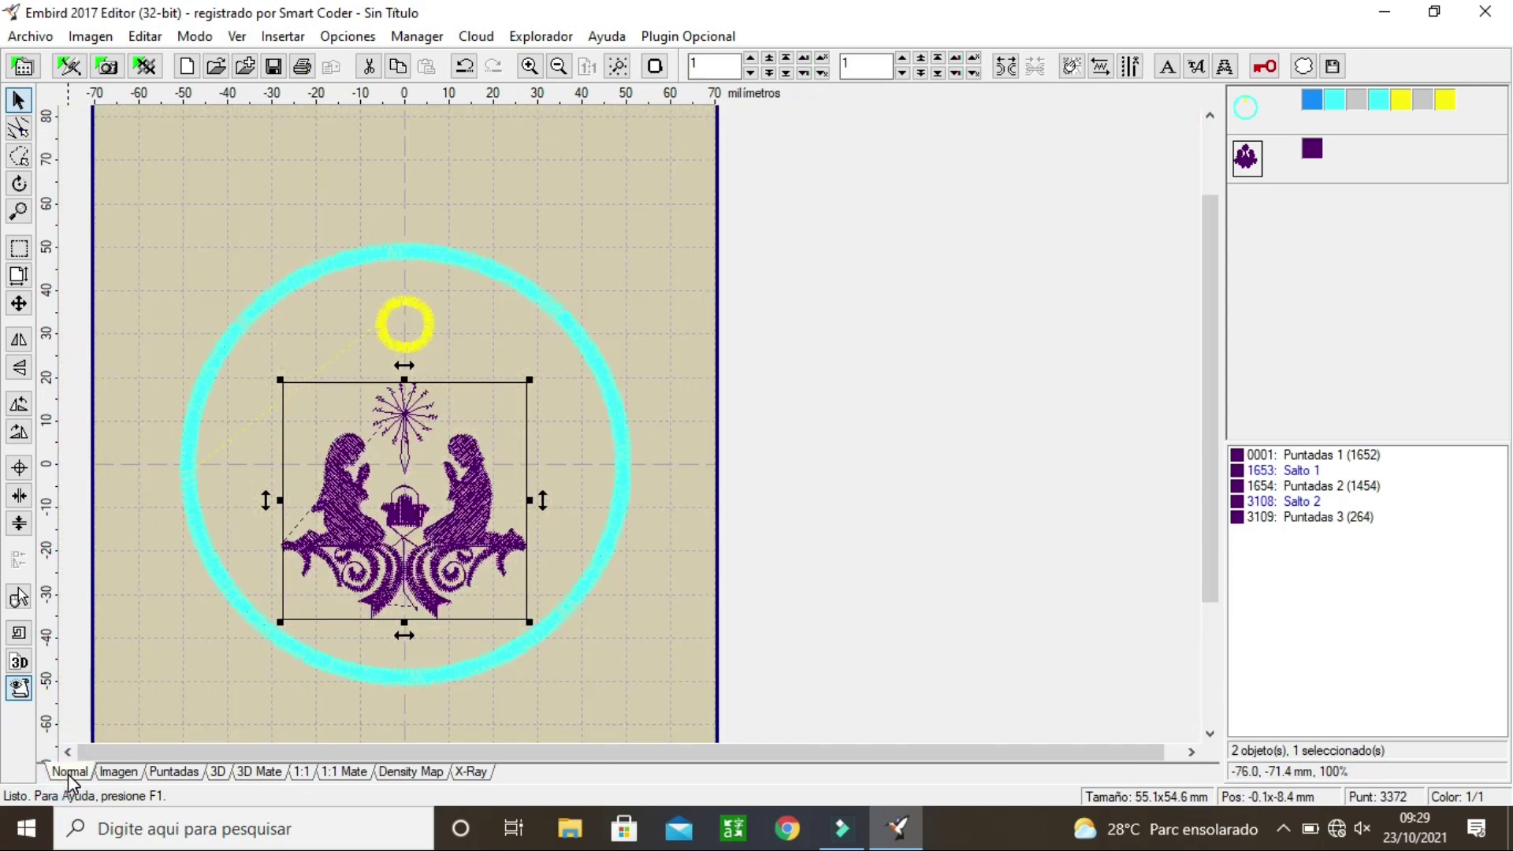
Step: Separate all colours of the circle design into individual objects
right_click(1313, 101)
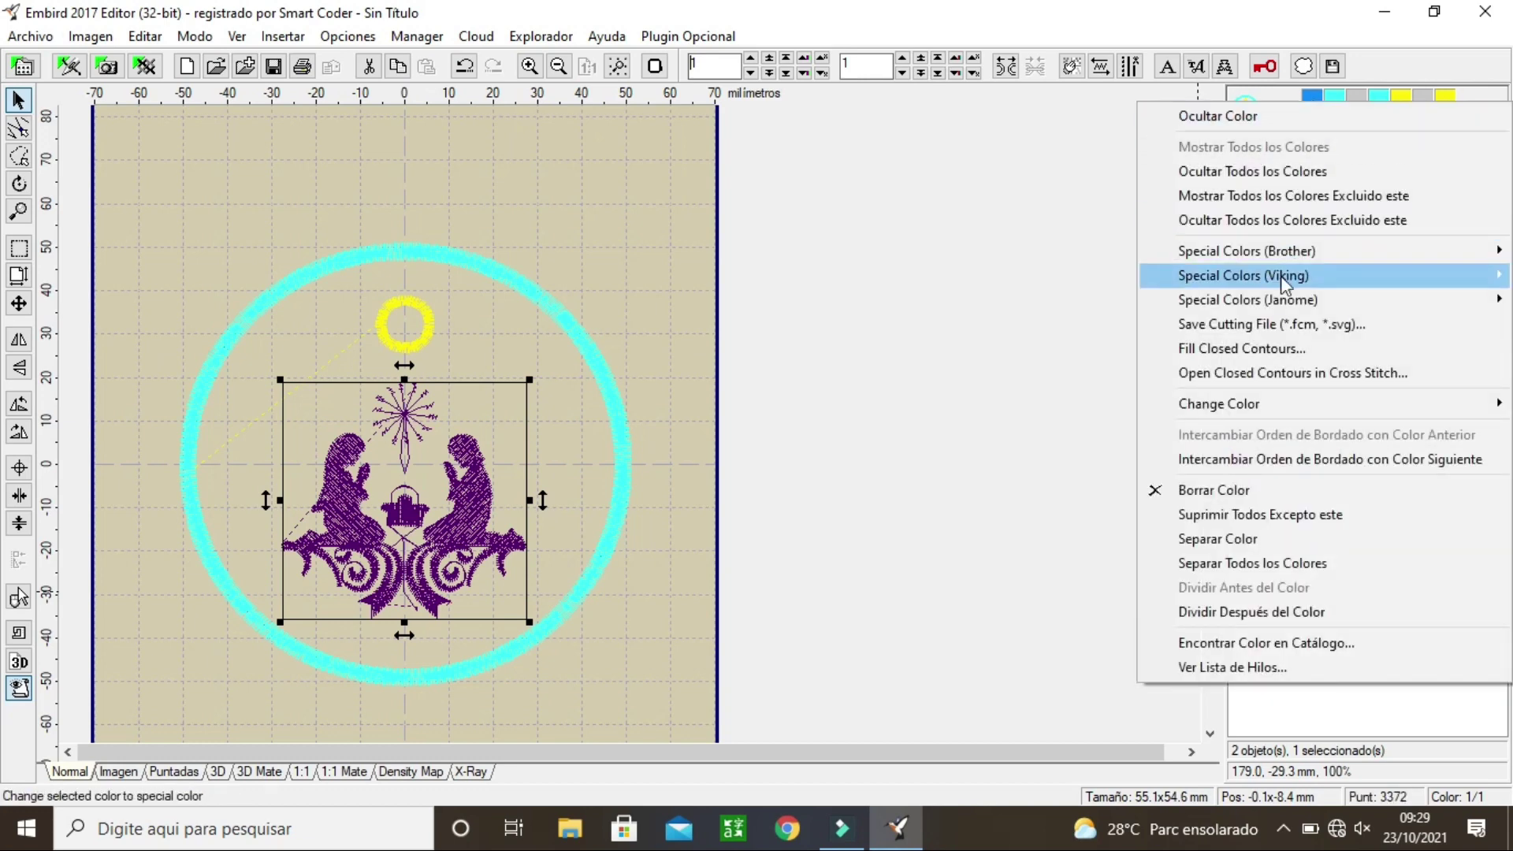
left_click(1285, 565)
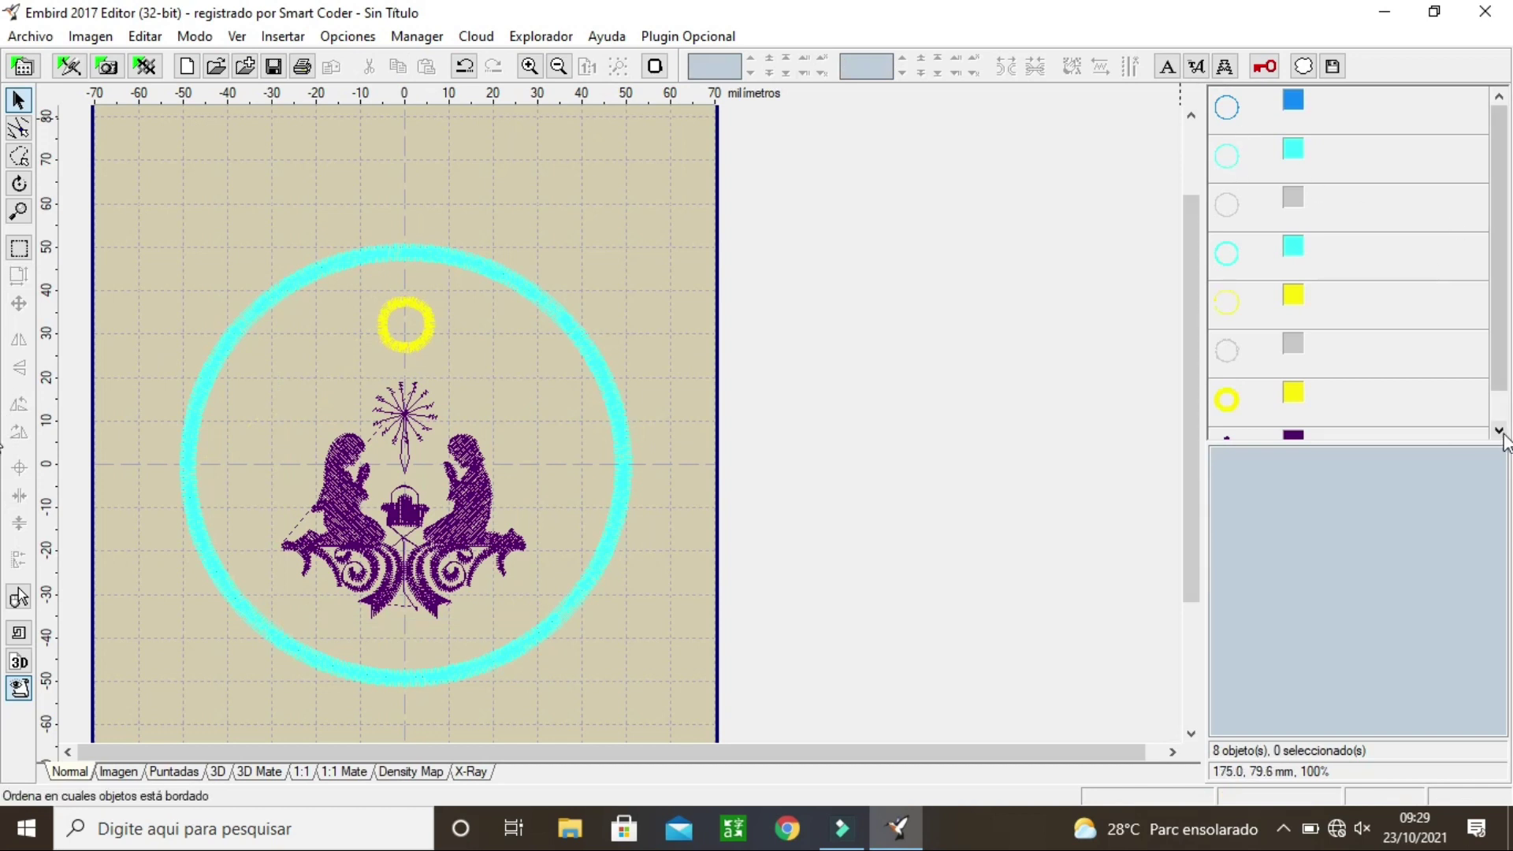
left_click(1499, 430)
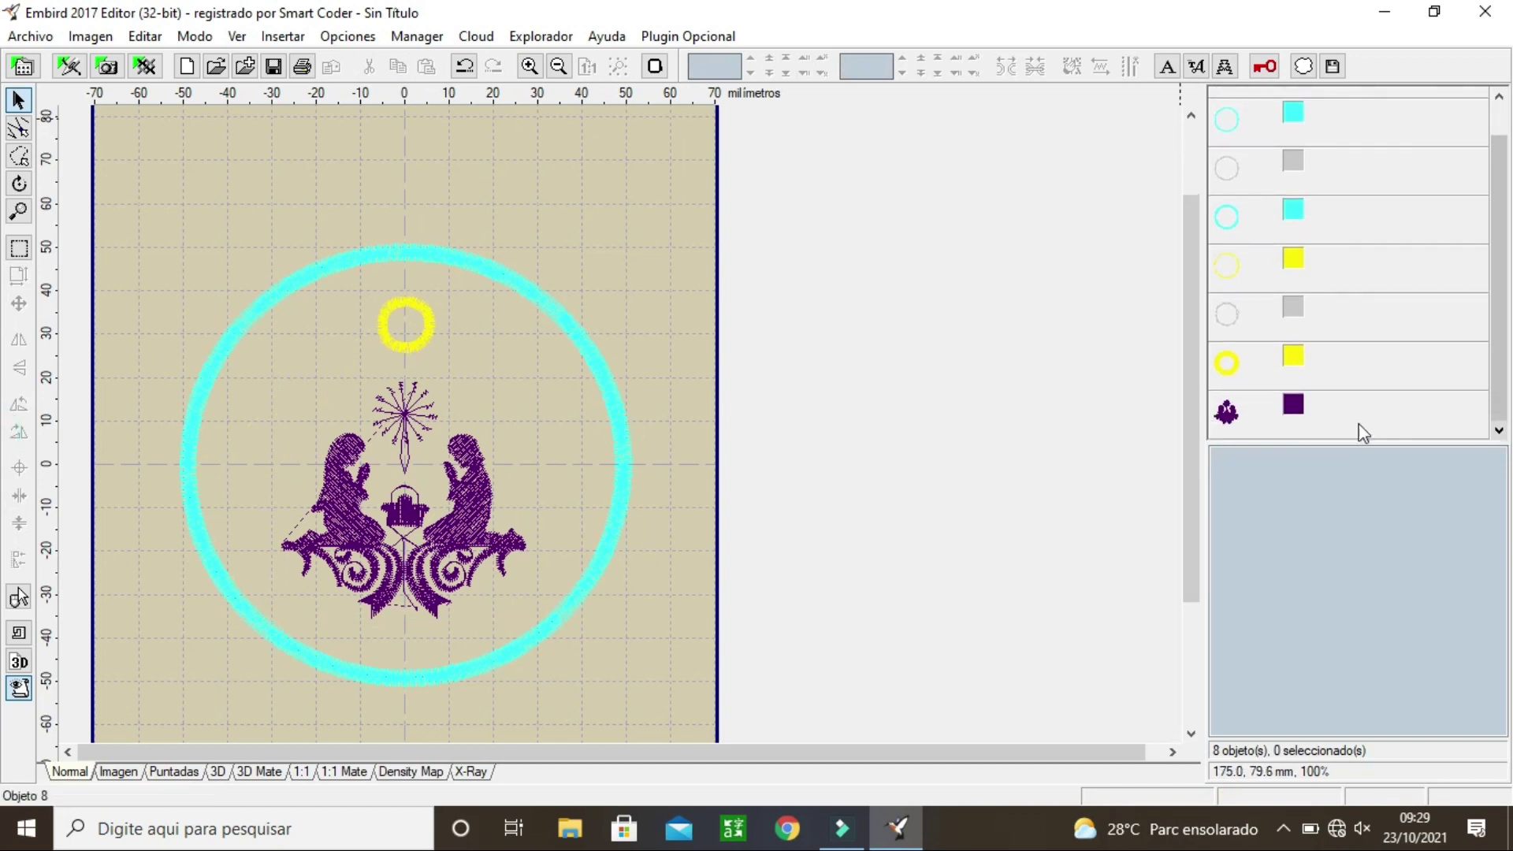
Step: Examine the small ring's three separated layers and the large cyan border one by one
left_click(1228, 367)
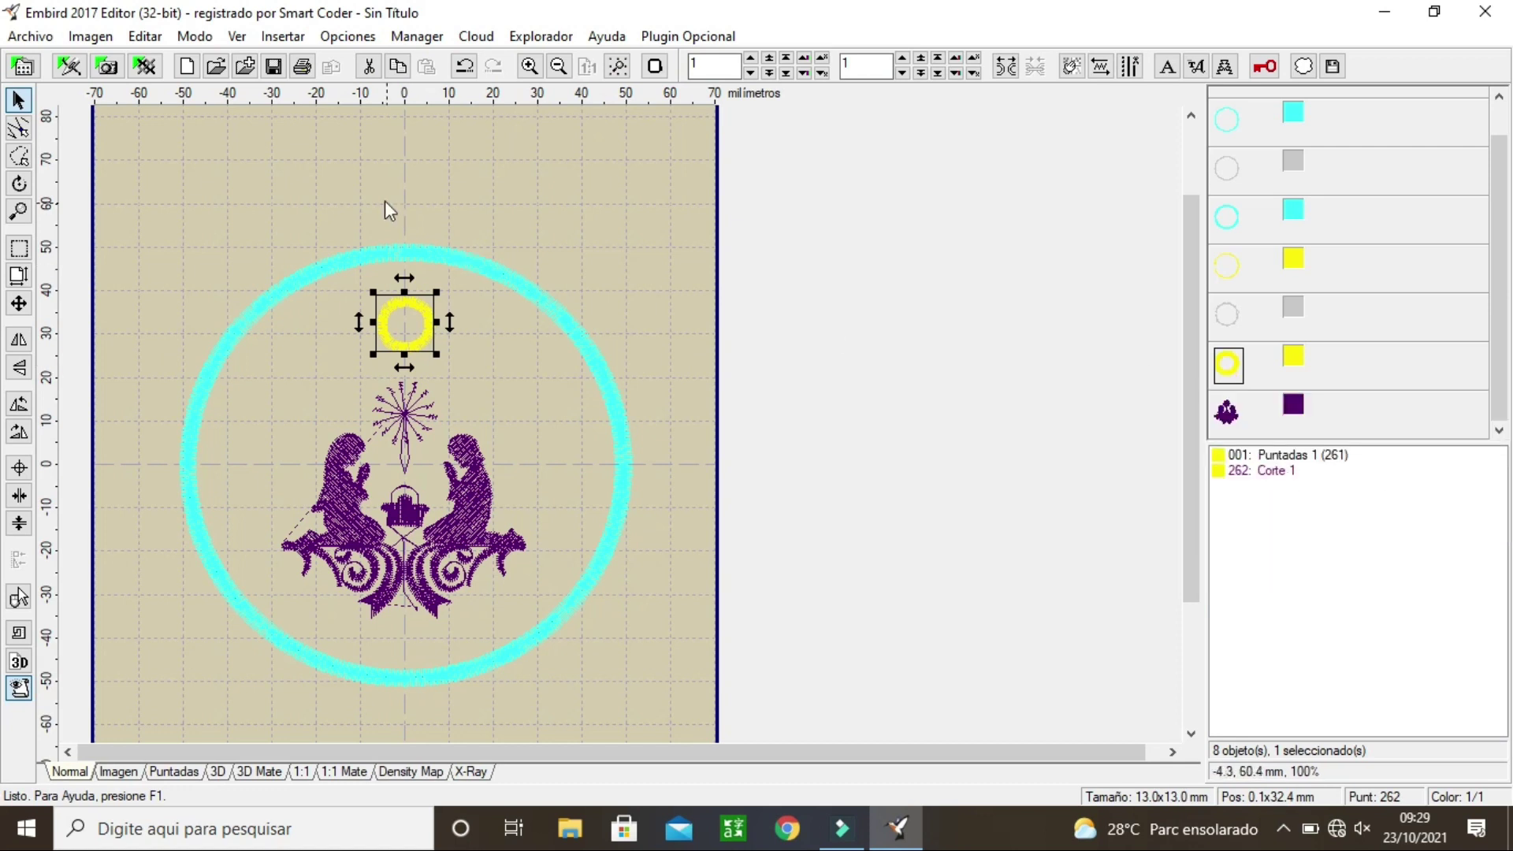
left_click(1228, 319)
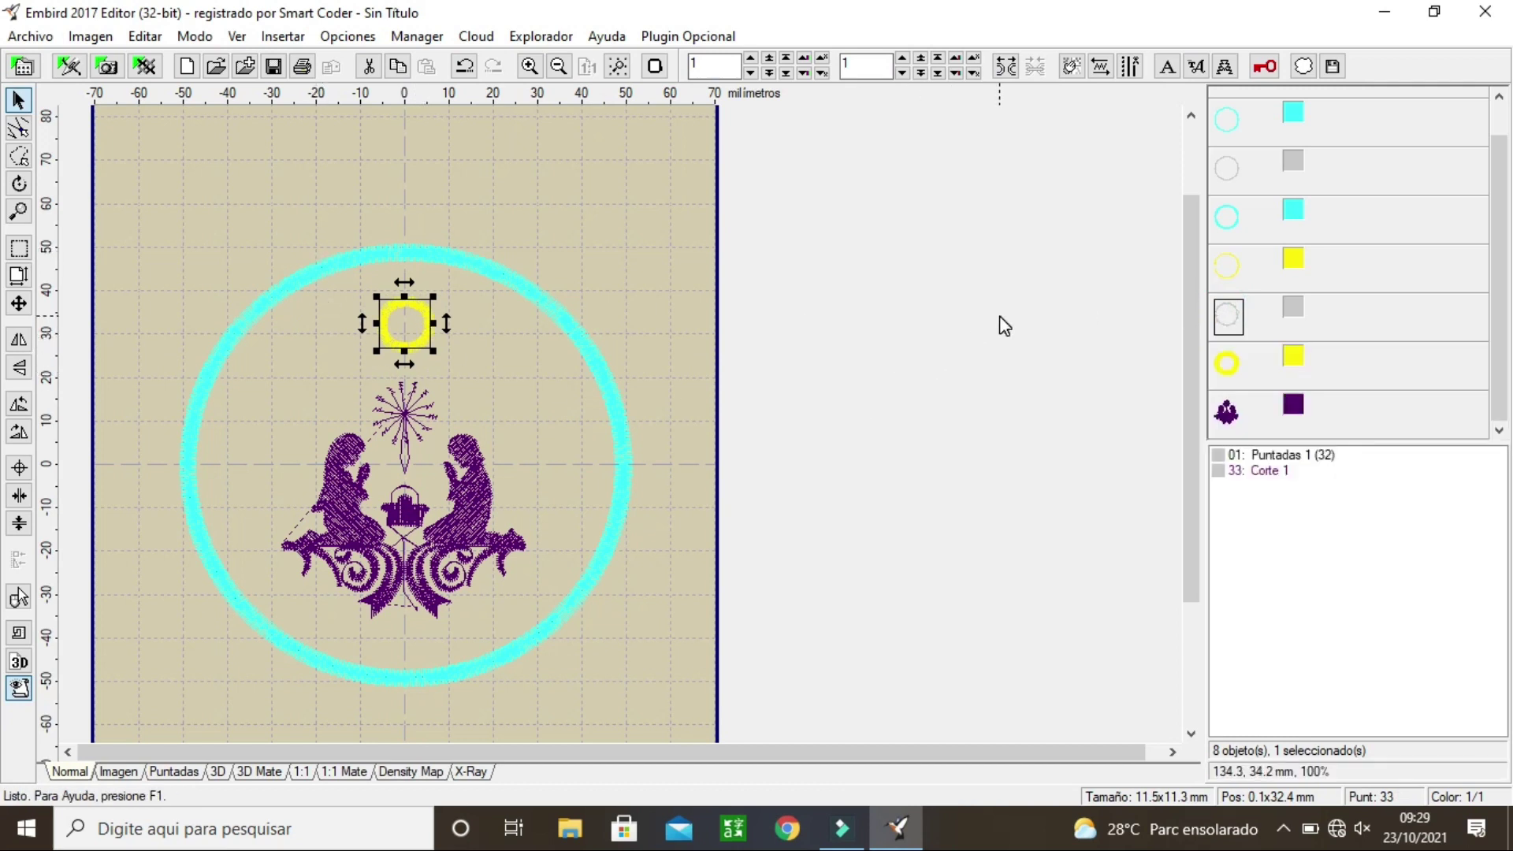
left_click(1219, 272)
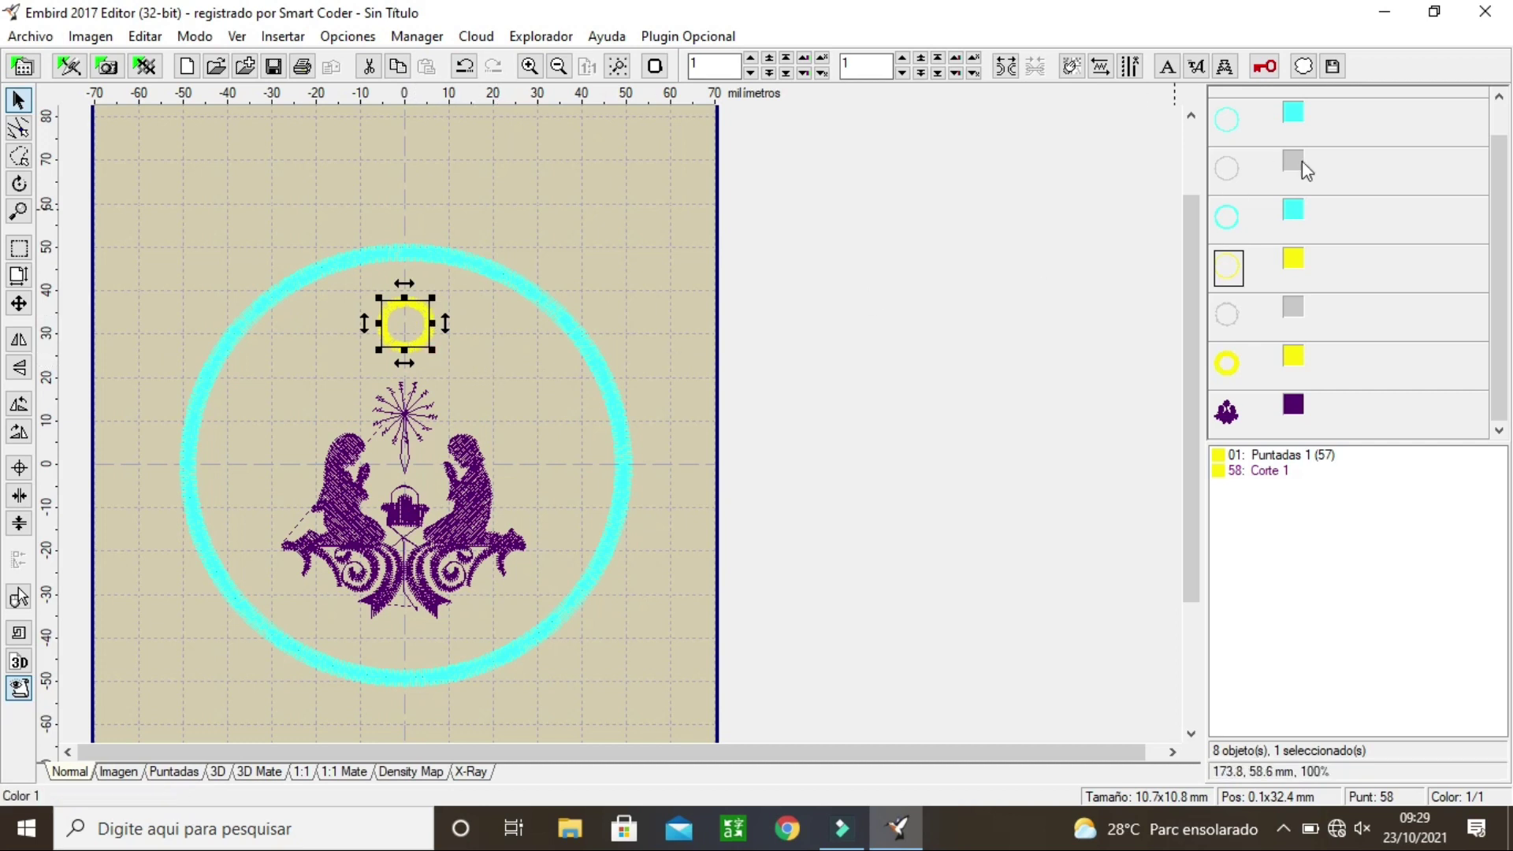
left_click(1222, 226)
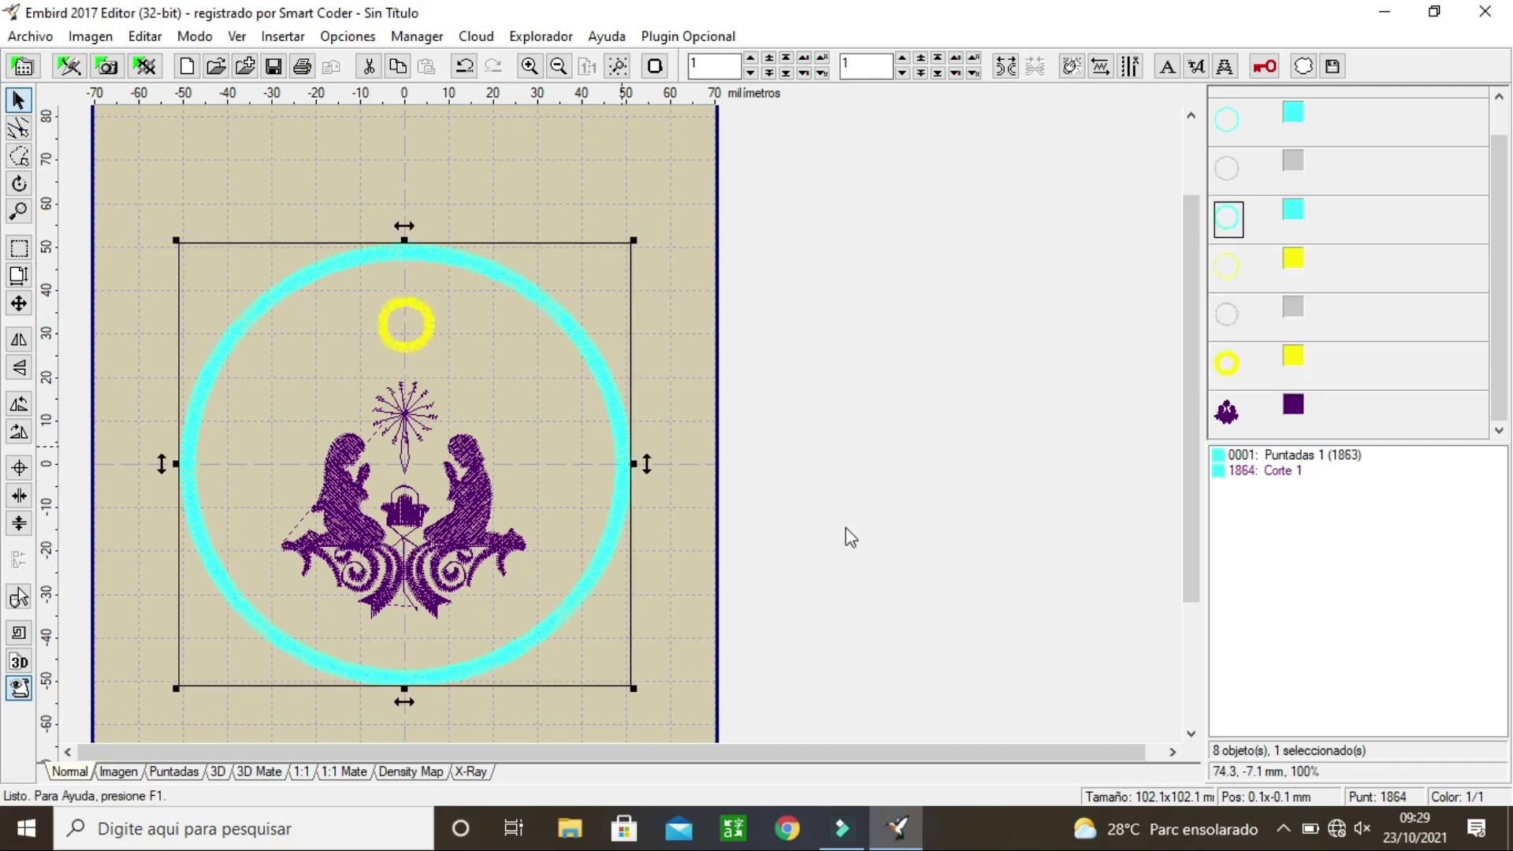
Step: Recolour the small ring's first yellow outline layer to basic red
left_click(1226, 275)
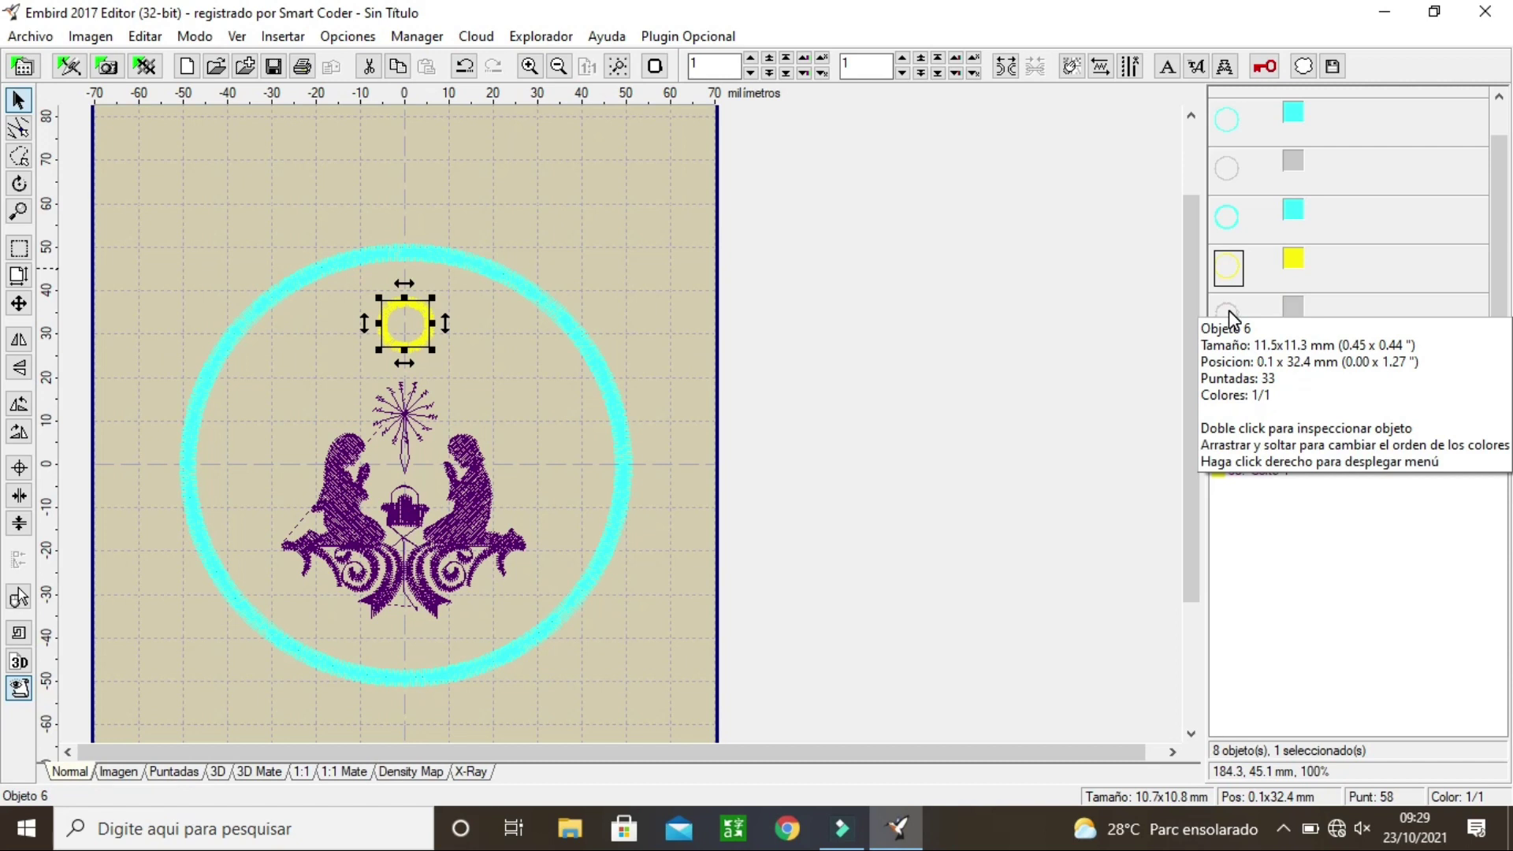
left_click(1230, 314)
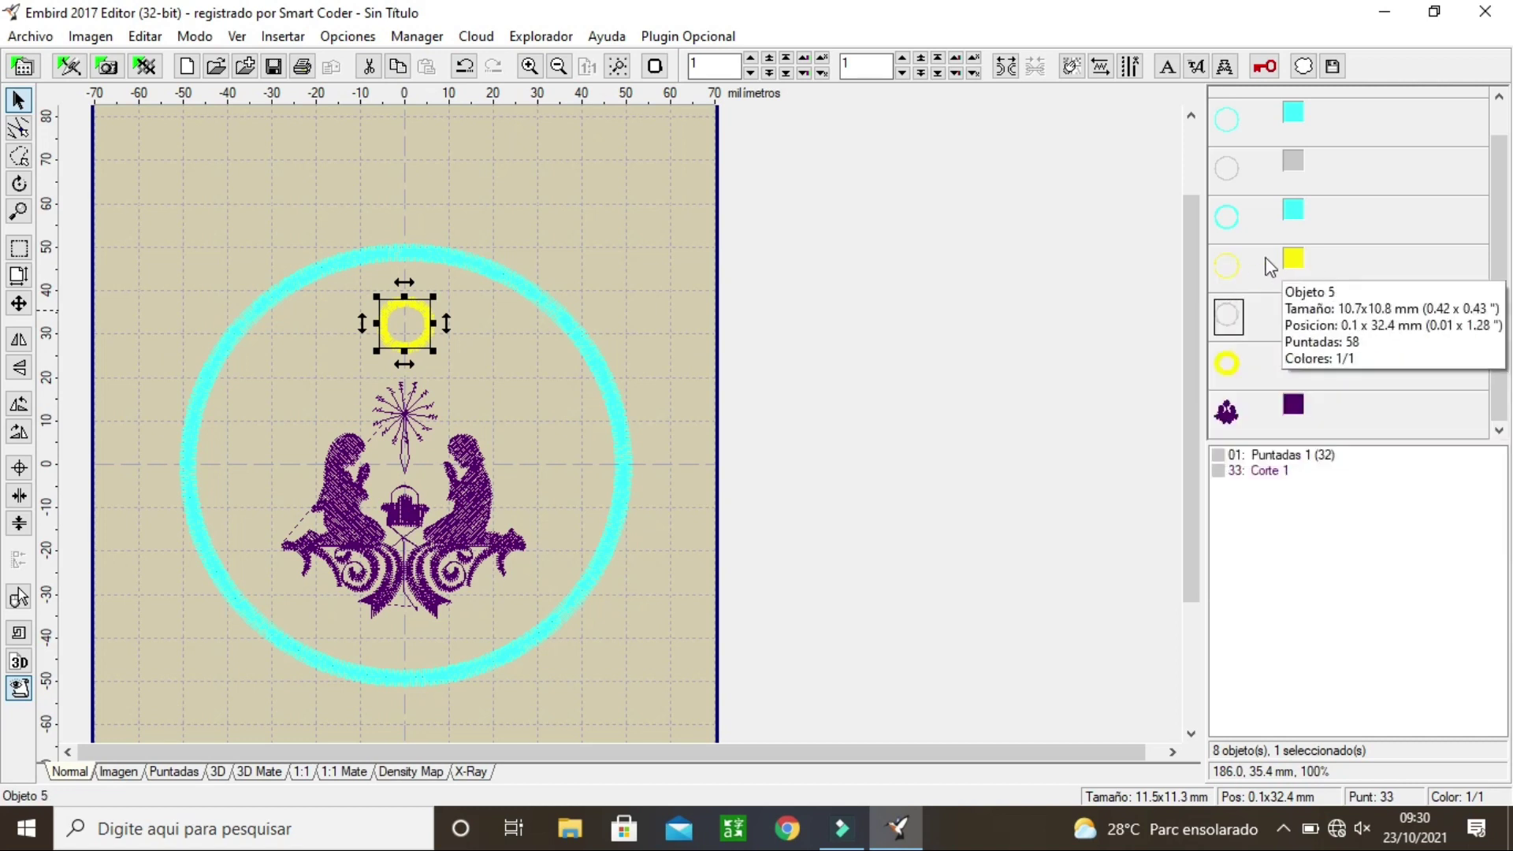
double_click(1293, 260)
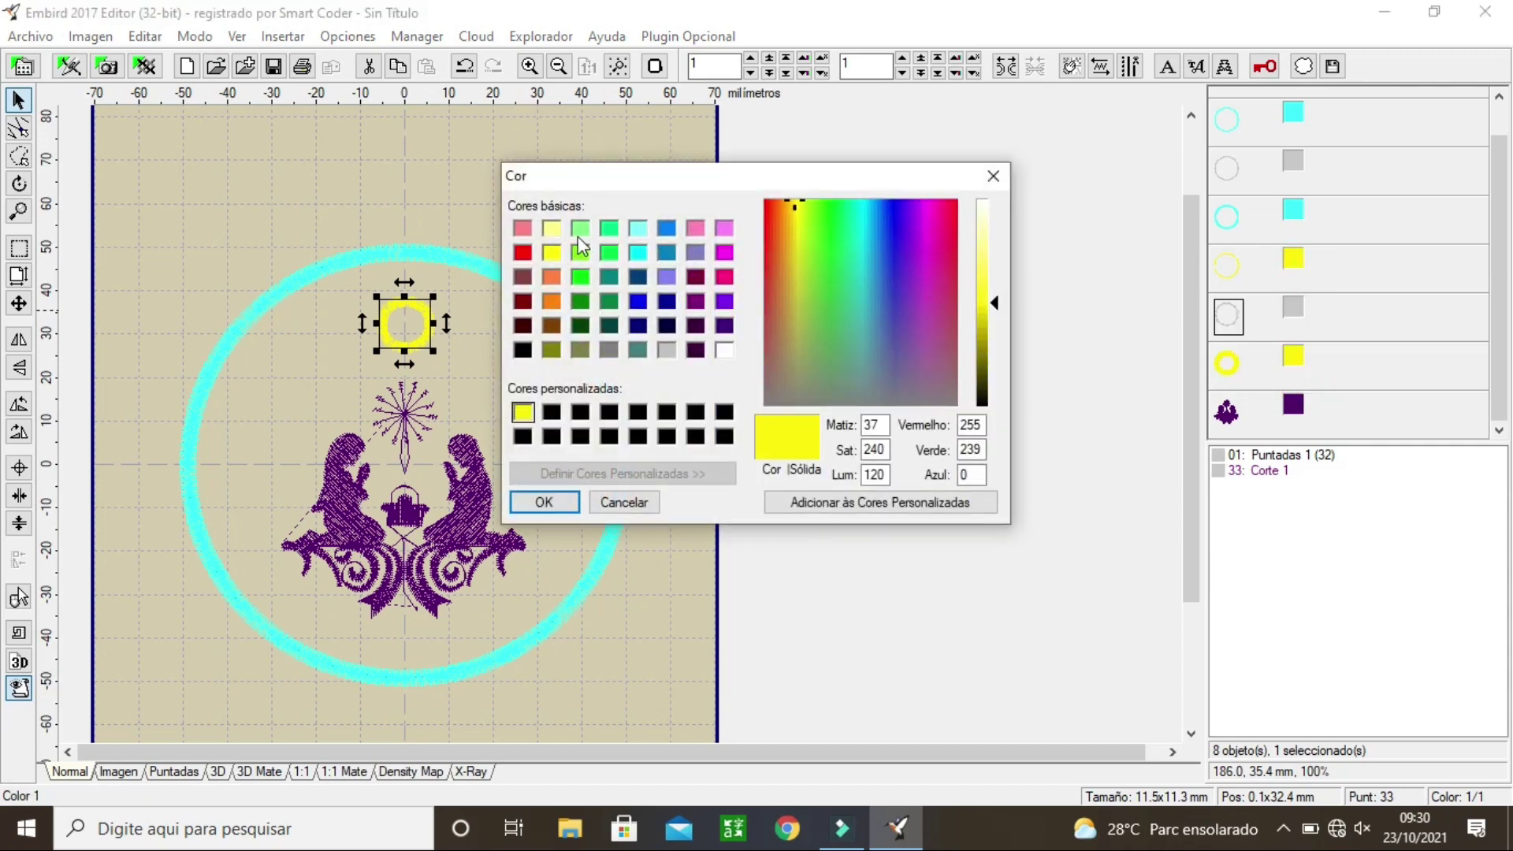
left_click(522, 230)
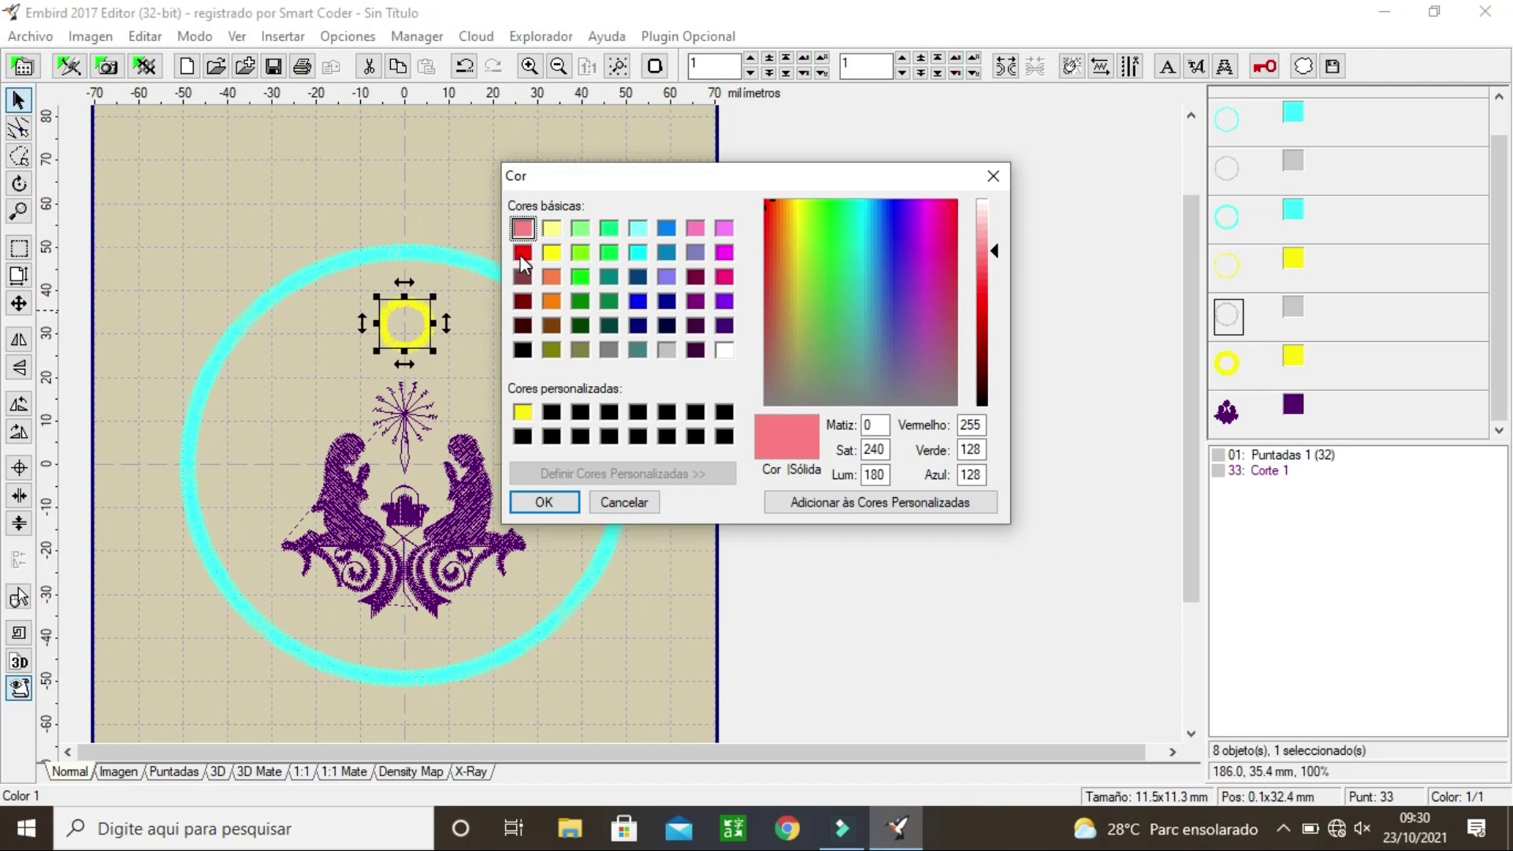
left_click(522, 253)
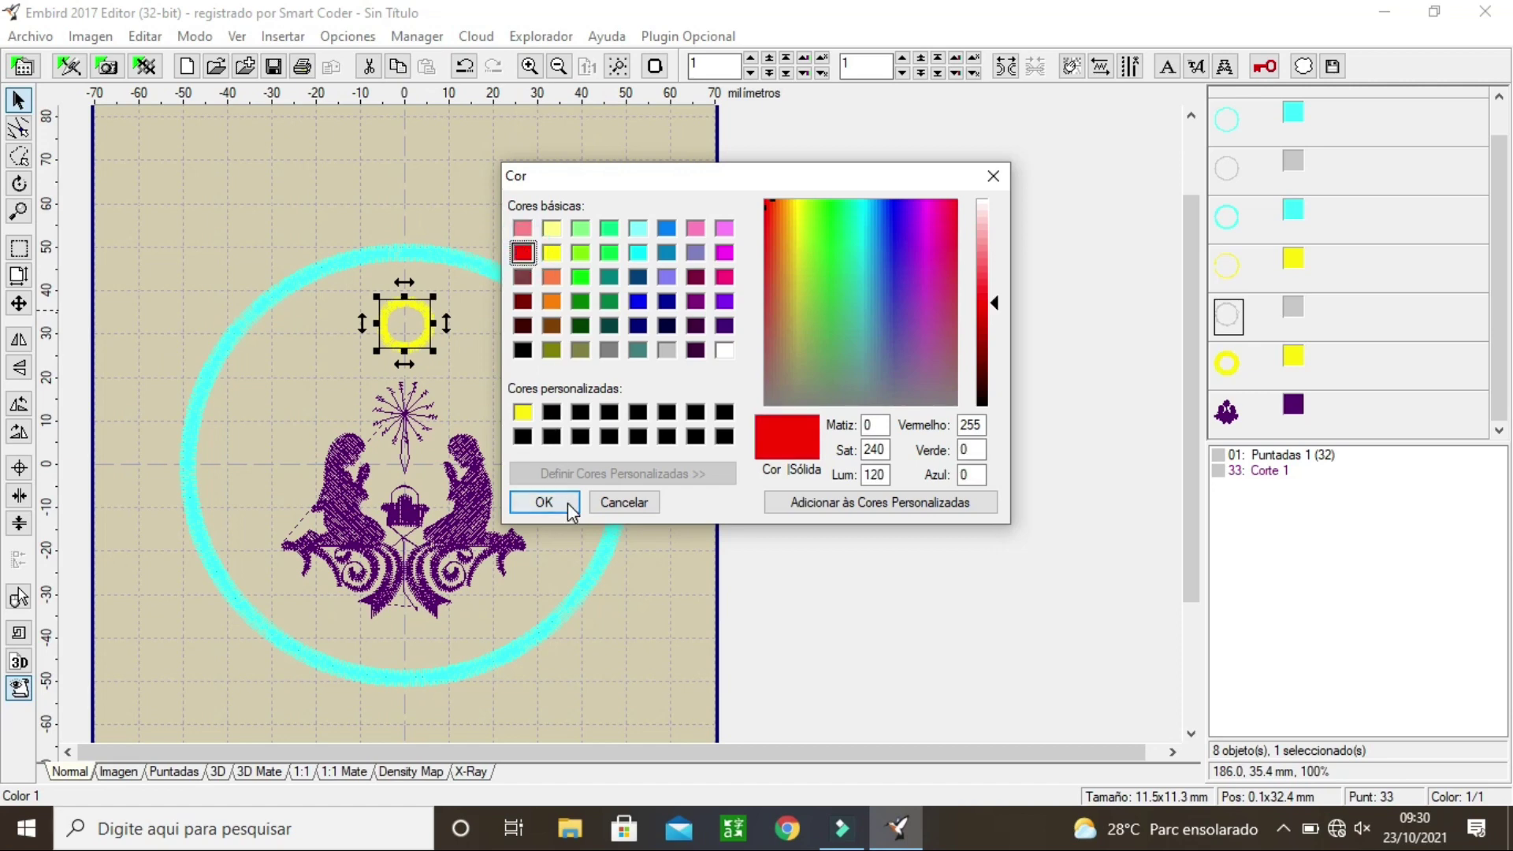
left_click(544, 503)
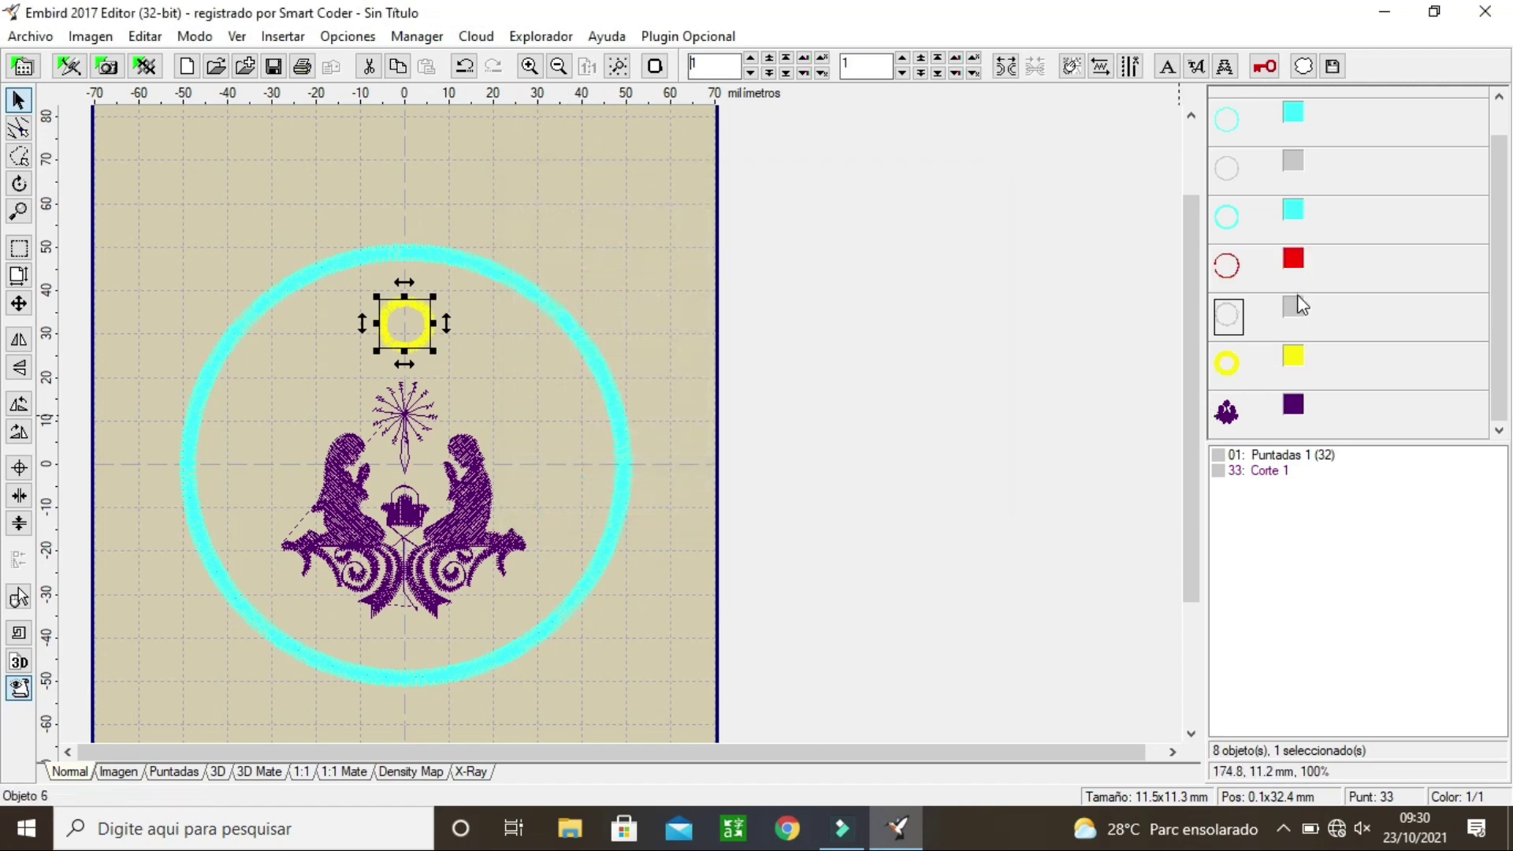
Step: Recolour the small ring's grey outline layer and its yellow satin layer to basic red
left_click(1297, 320)
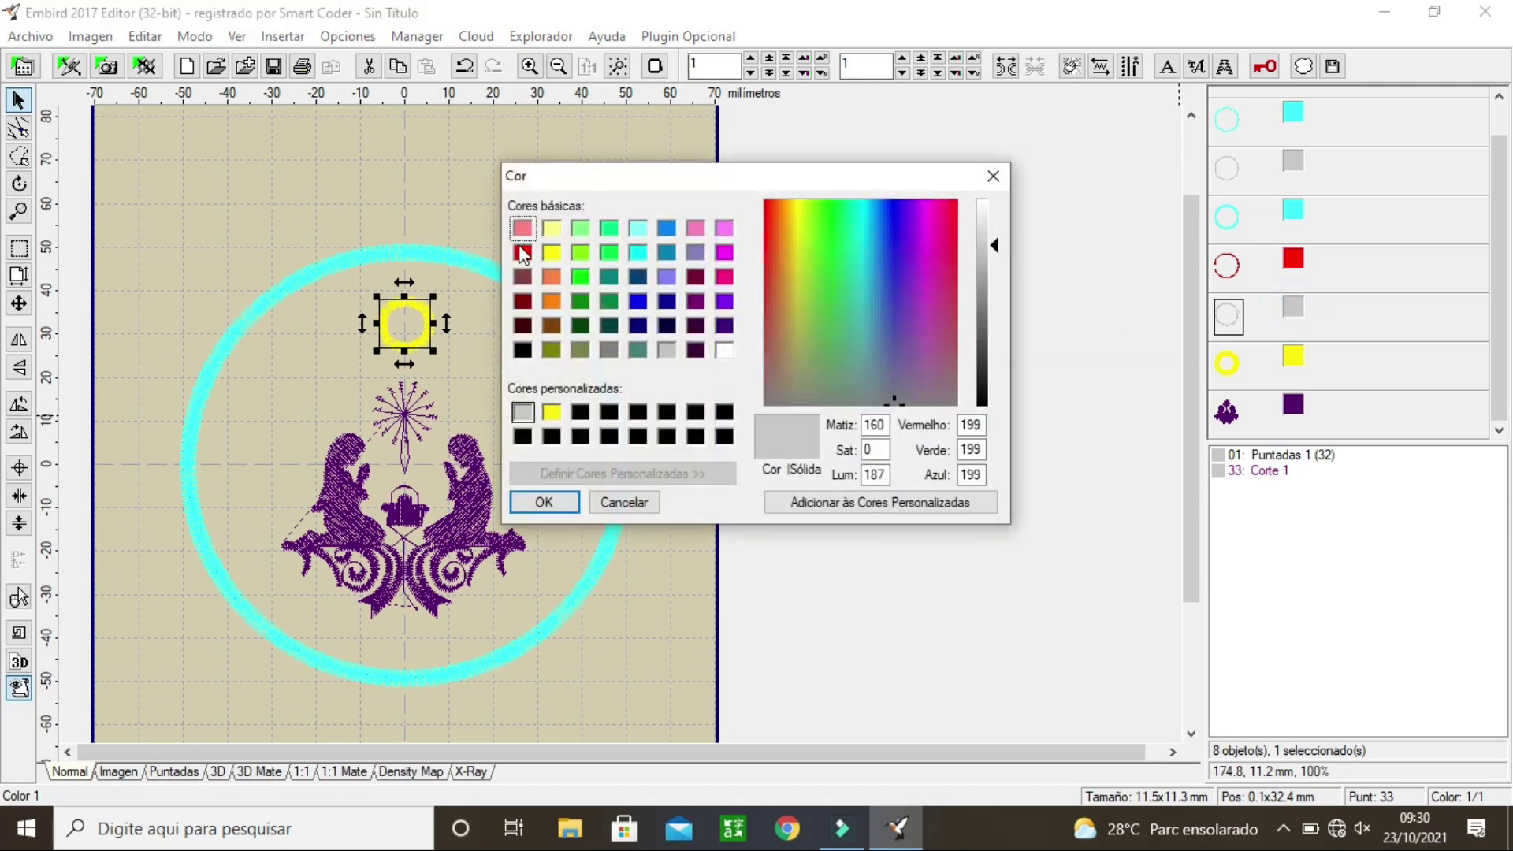
left_click(522, 252)
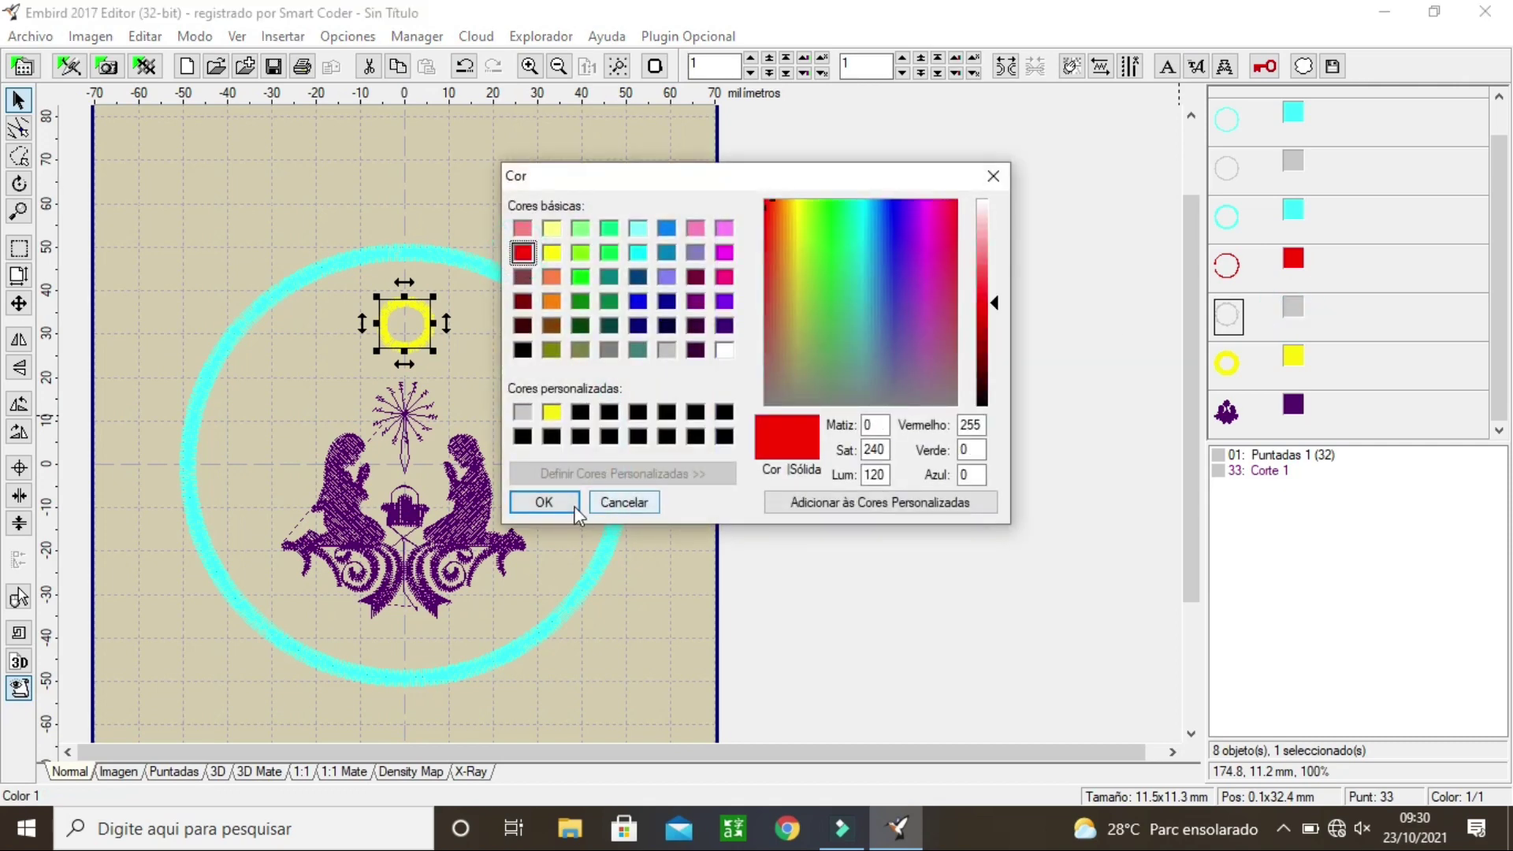
left_click(568, 504)
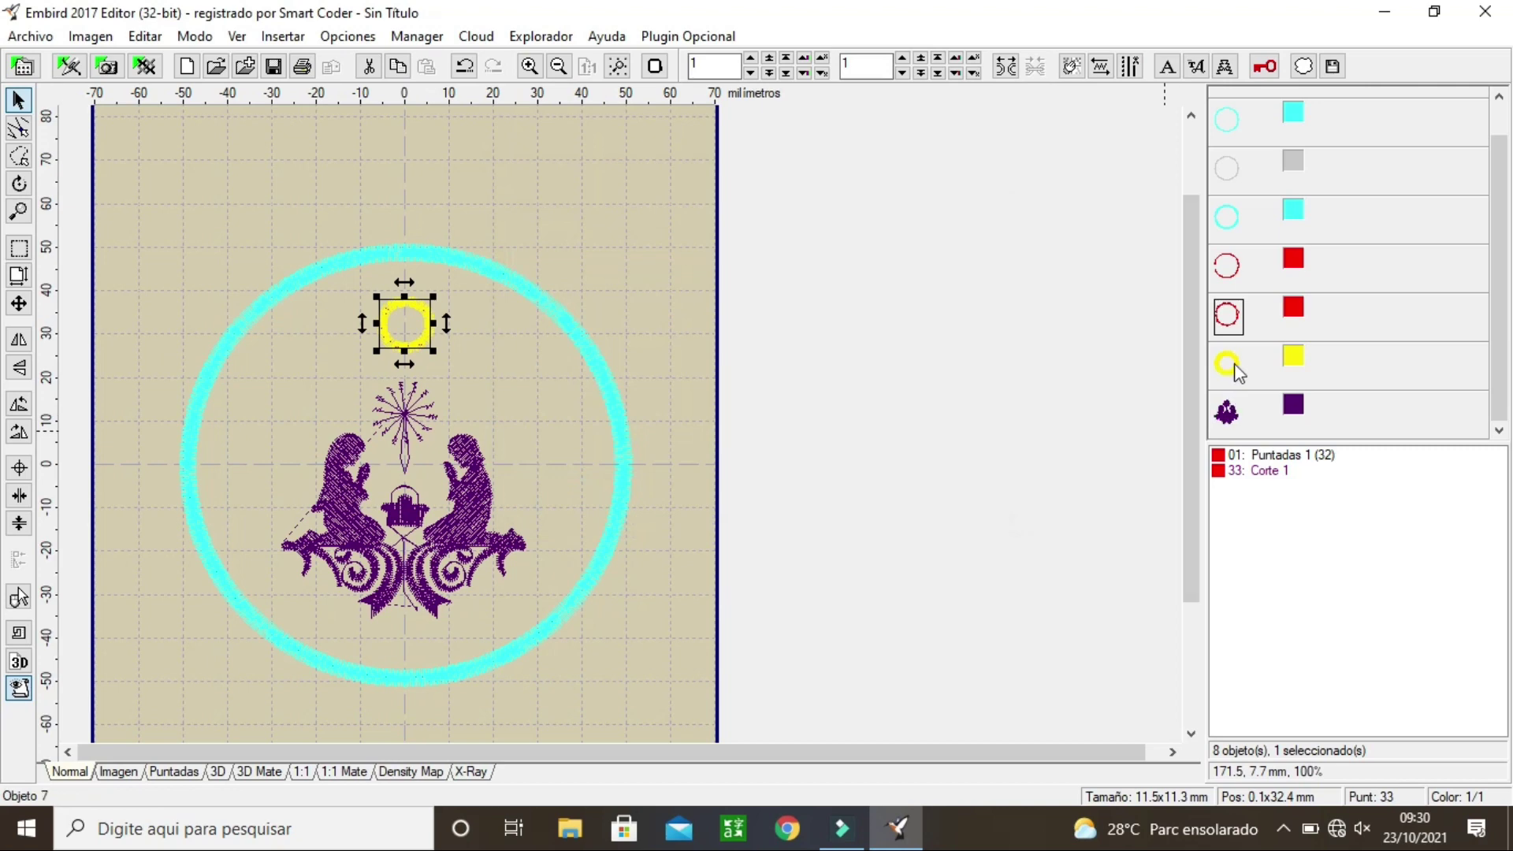
double_click(1293, 359)
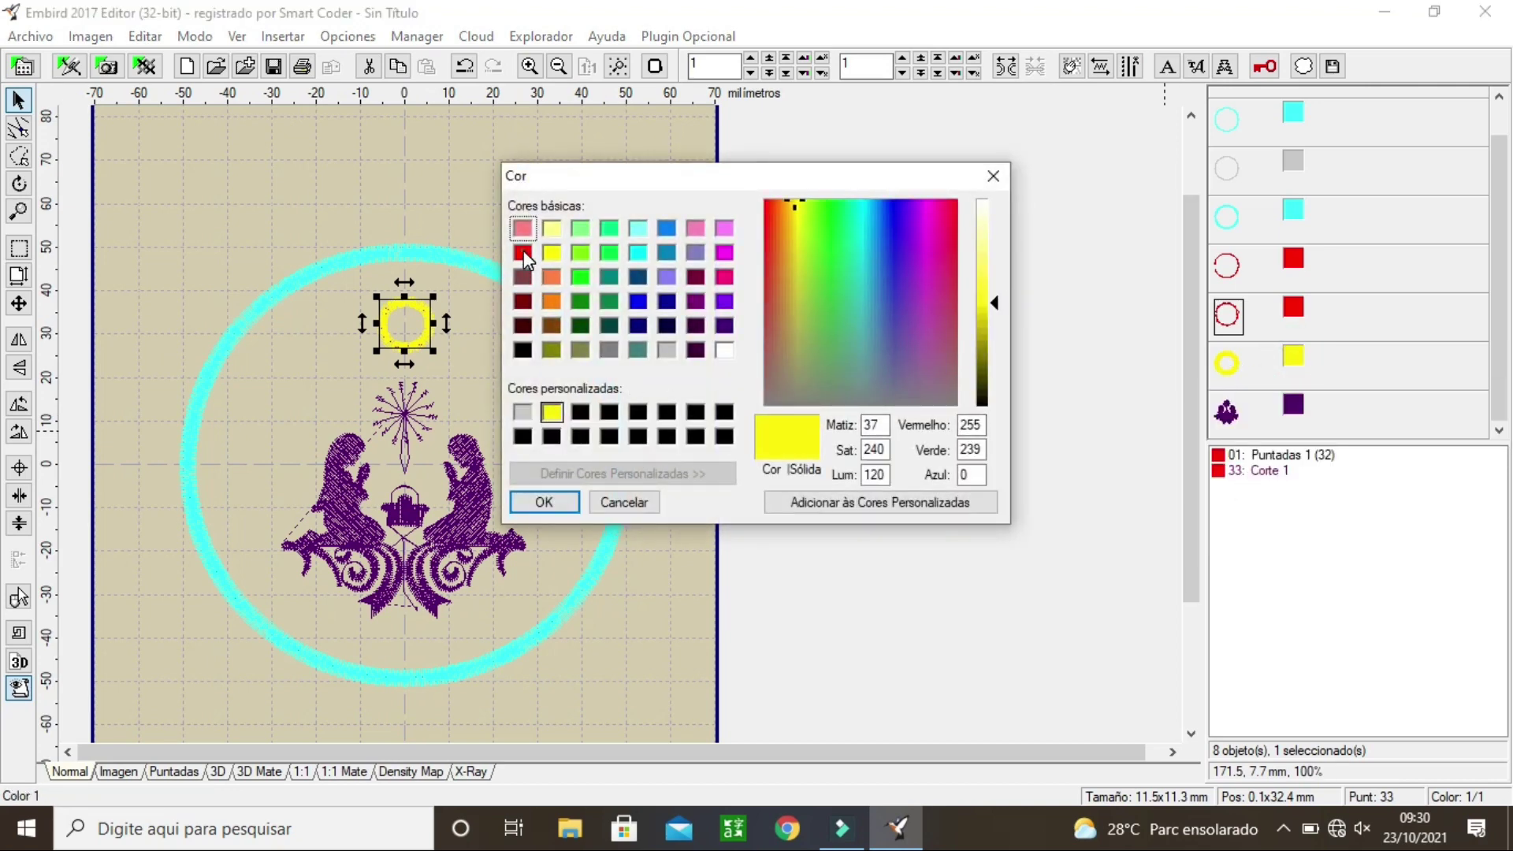
left_click(524, 254)
left_click(565, 502)
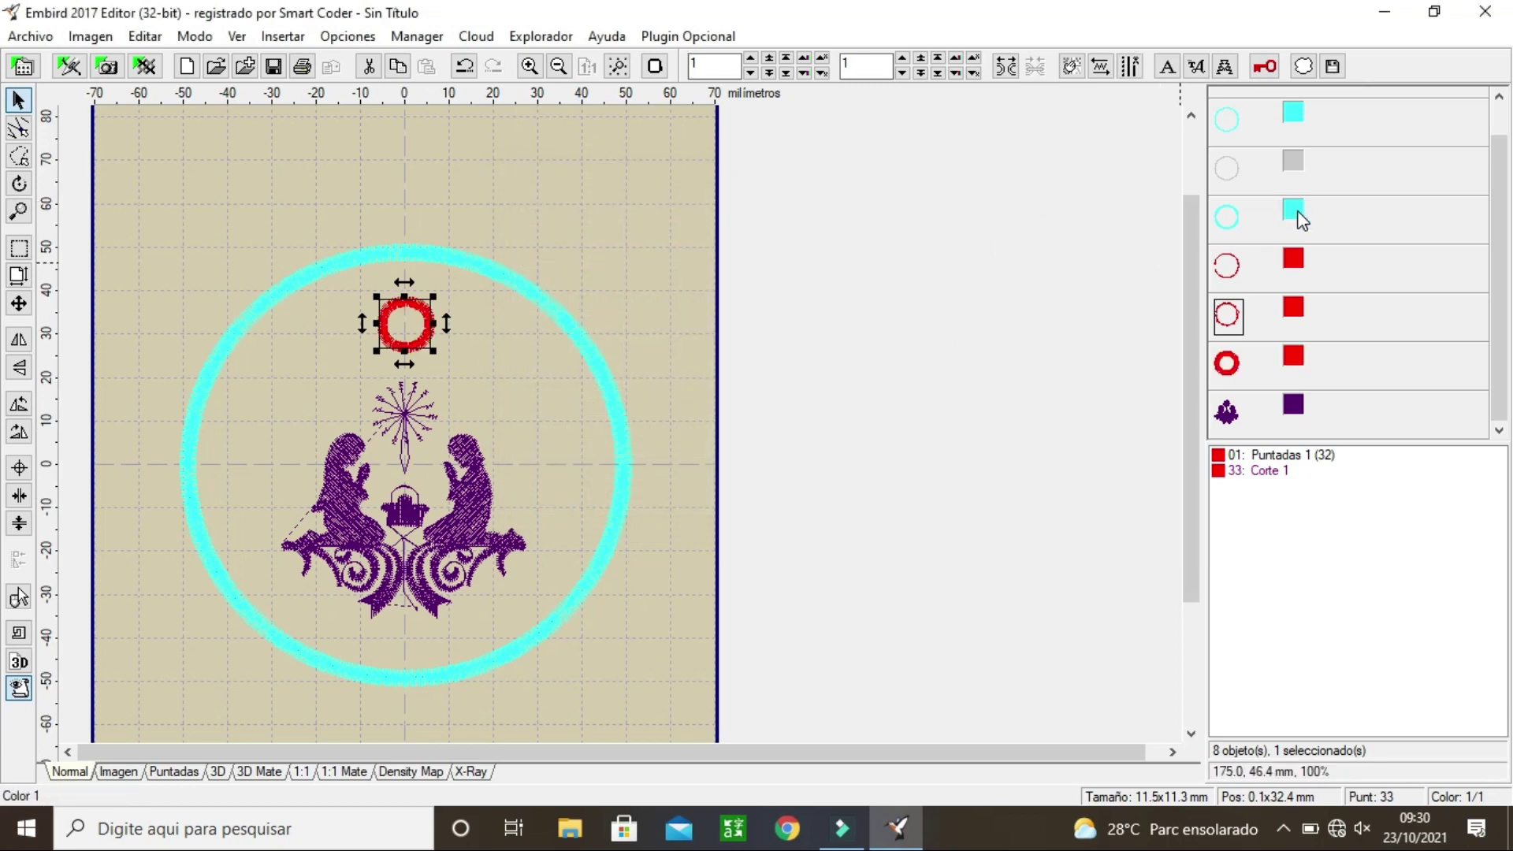
Step: Recolour the large cyan satin border to the same basic red
left_click(1228, 220)
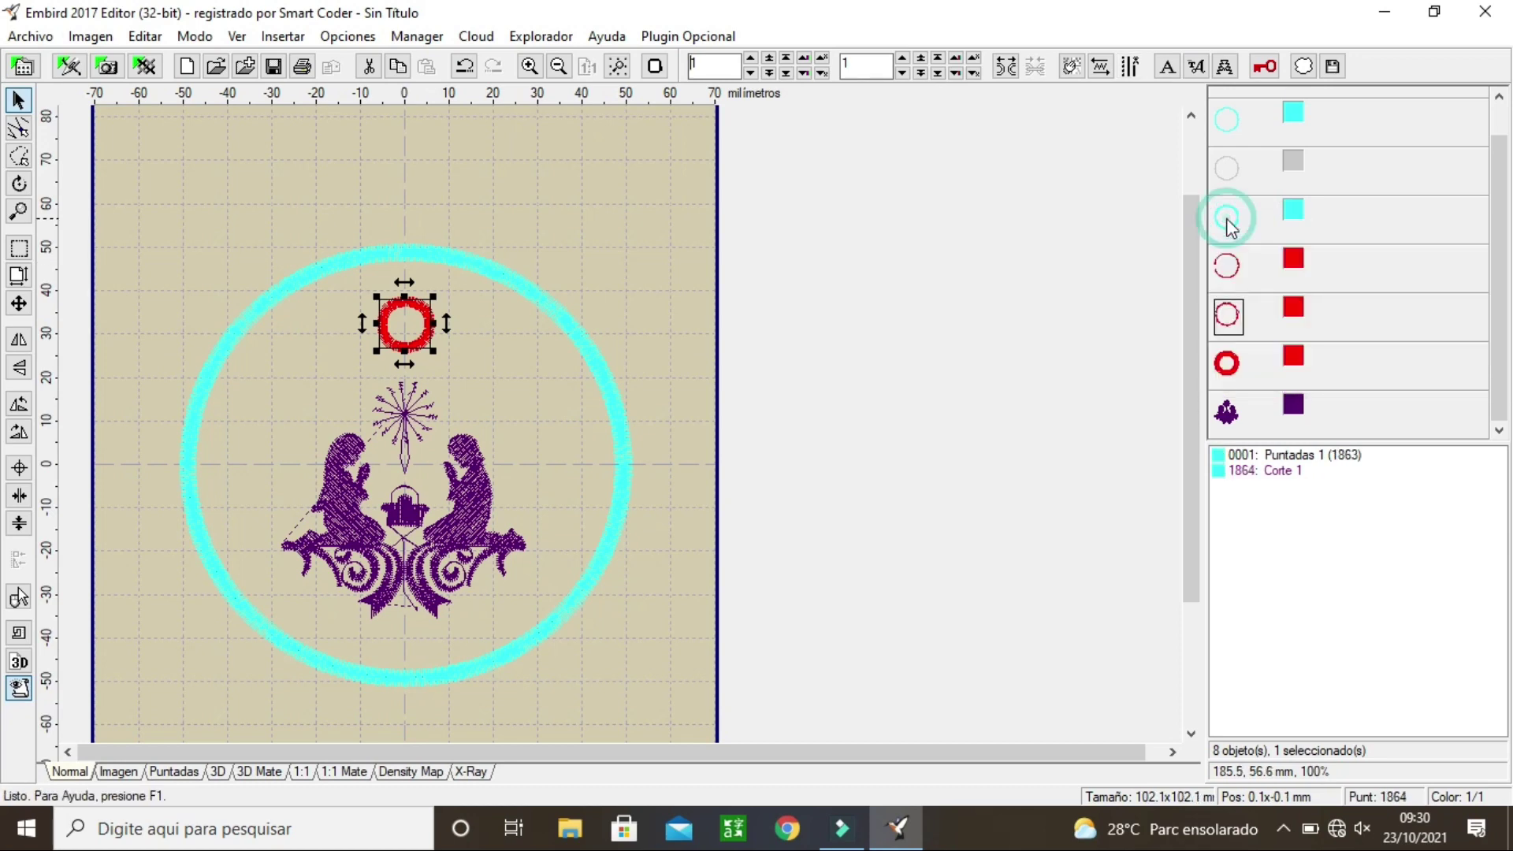
left_click(1299, 216)
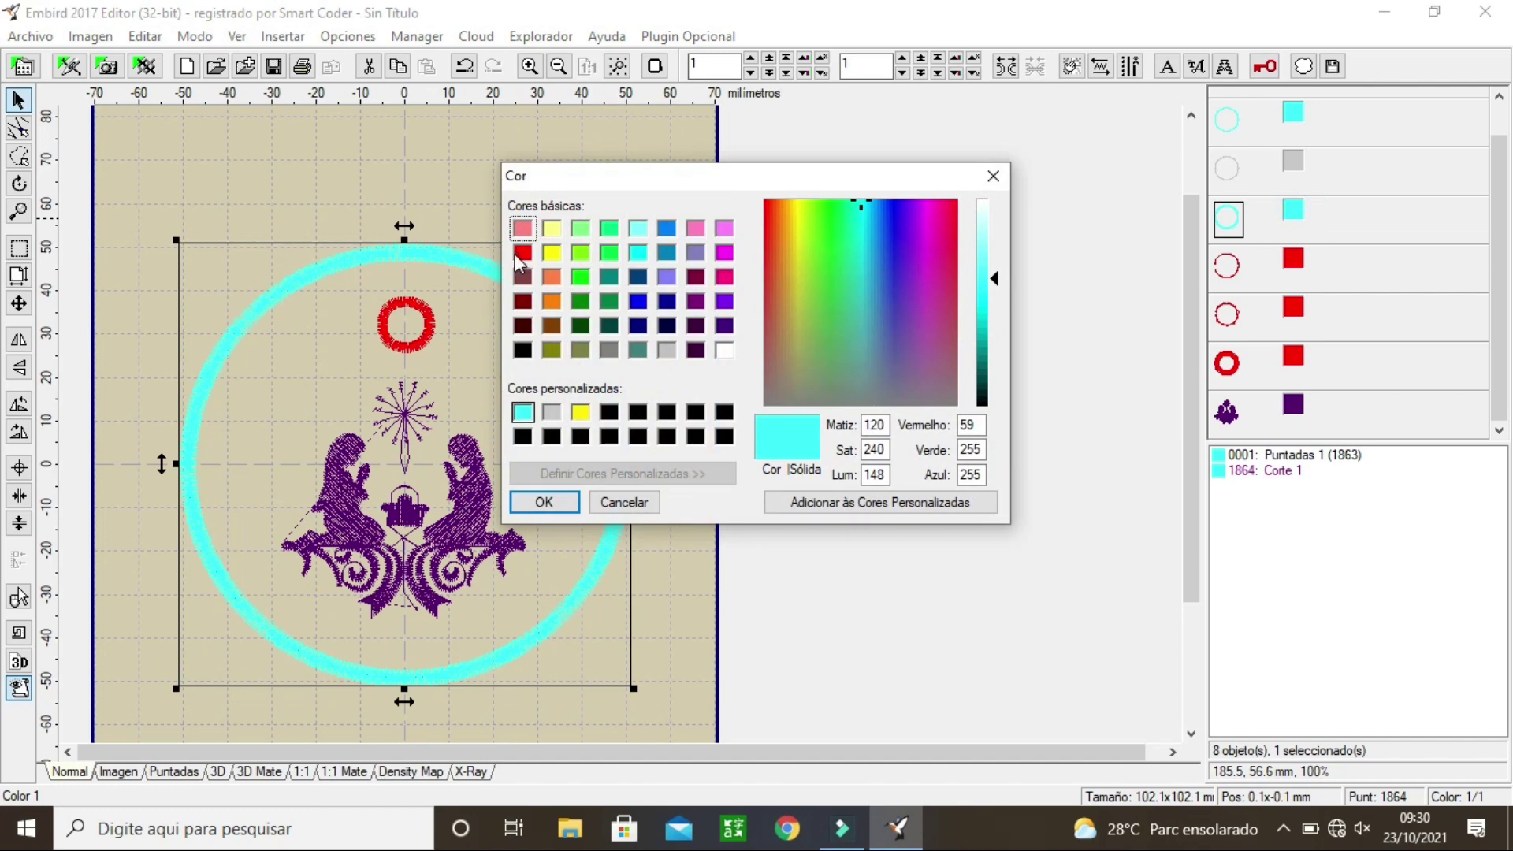
left_click(522, 252)
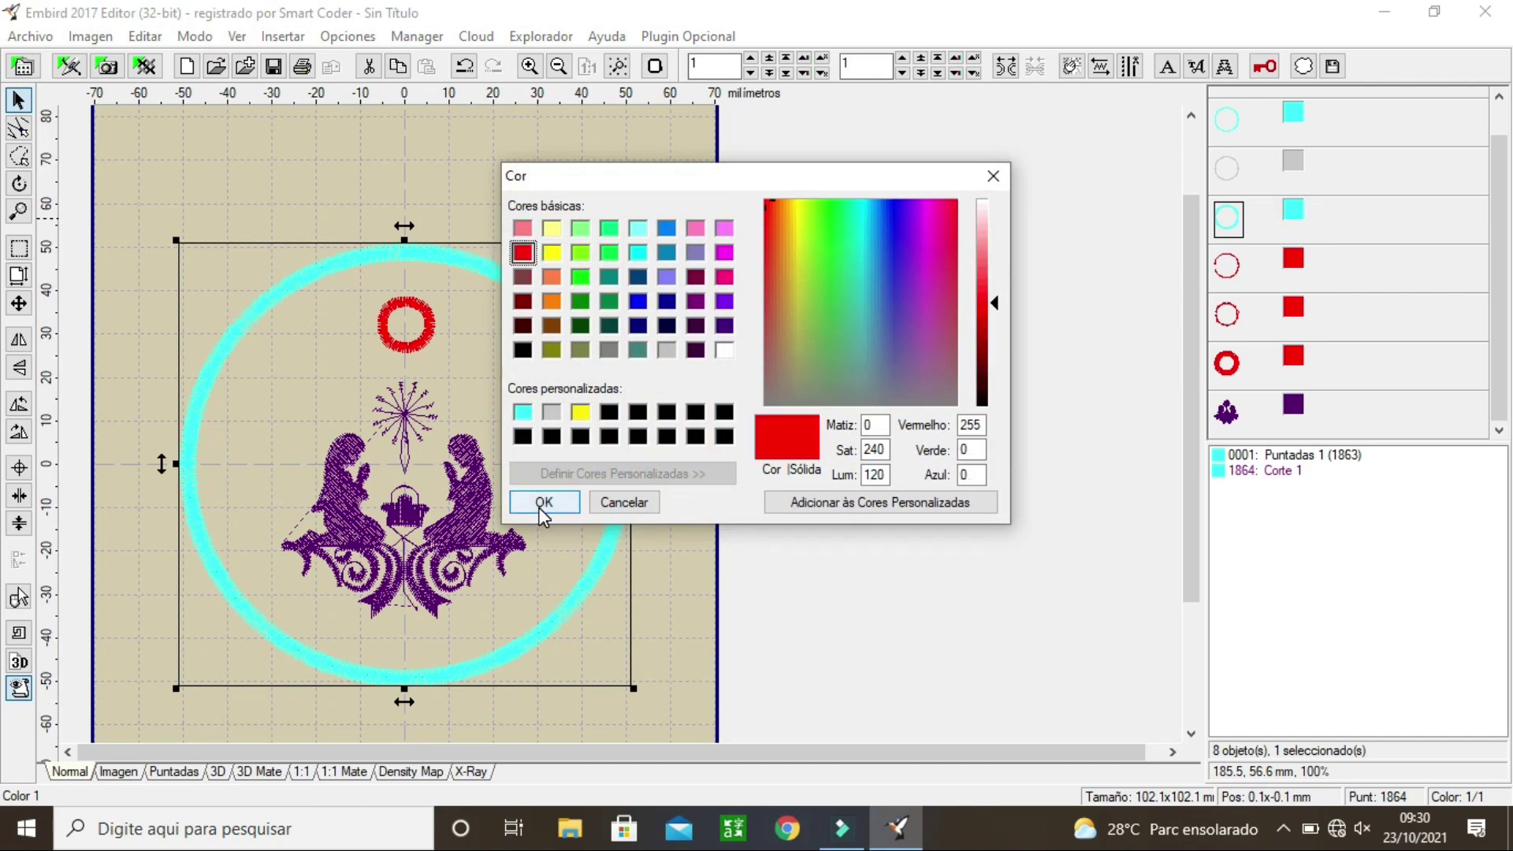
left_click(543, 505)
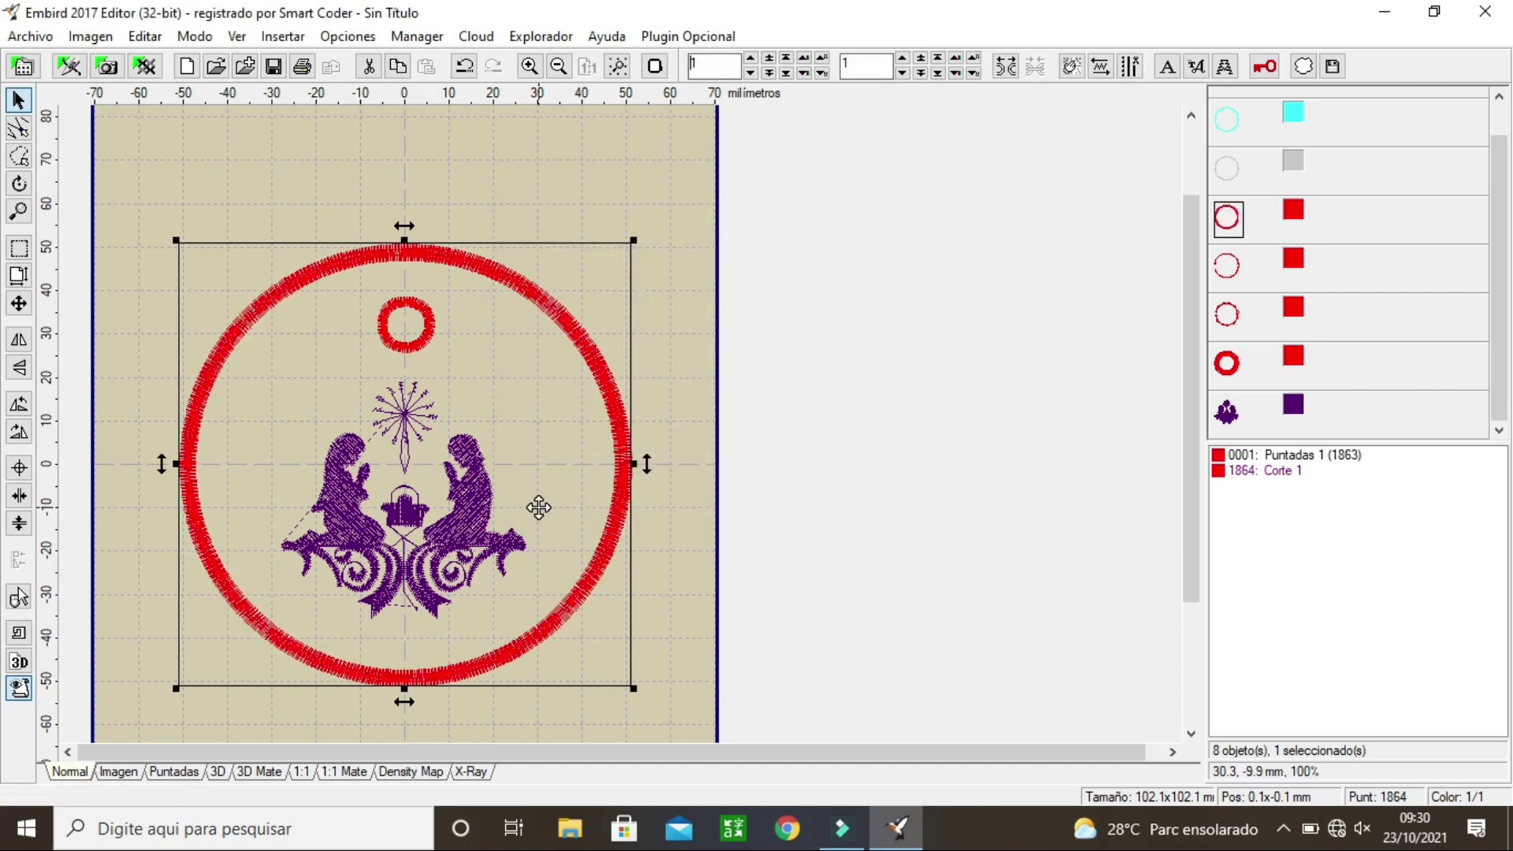
left_click(1507, 438)
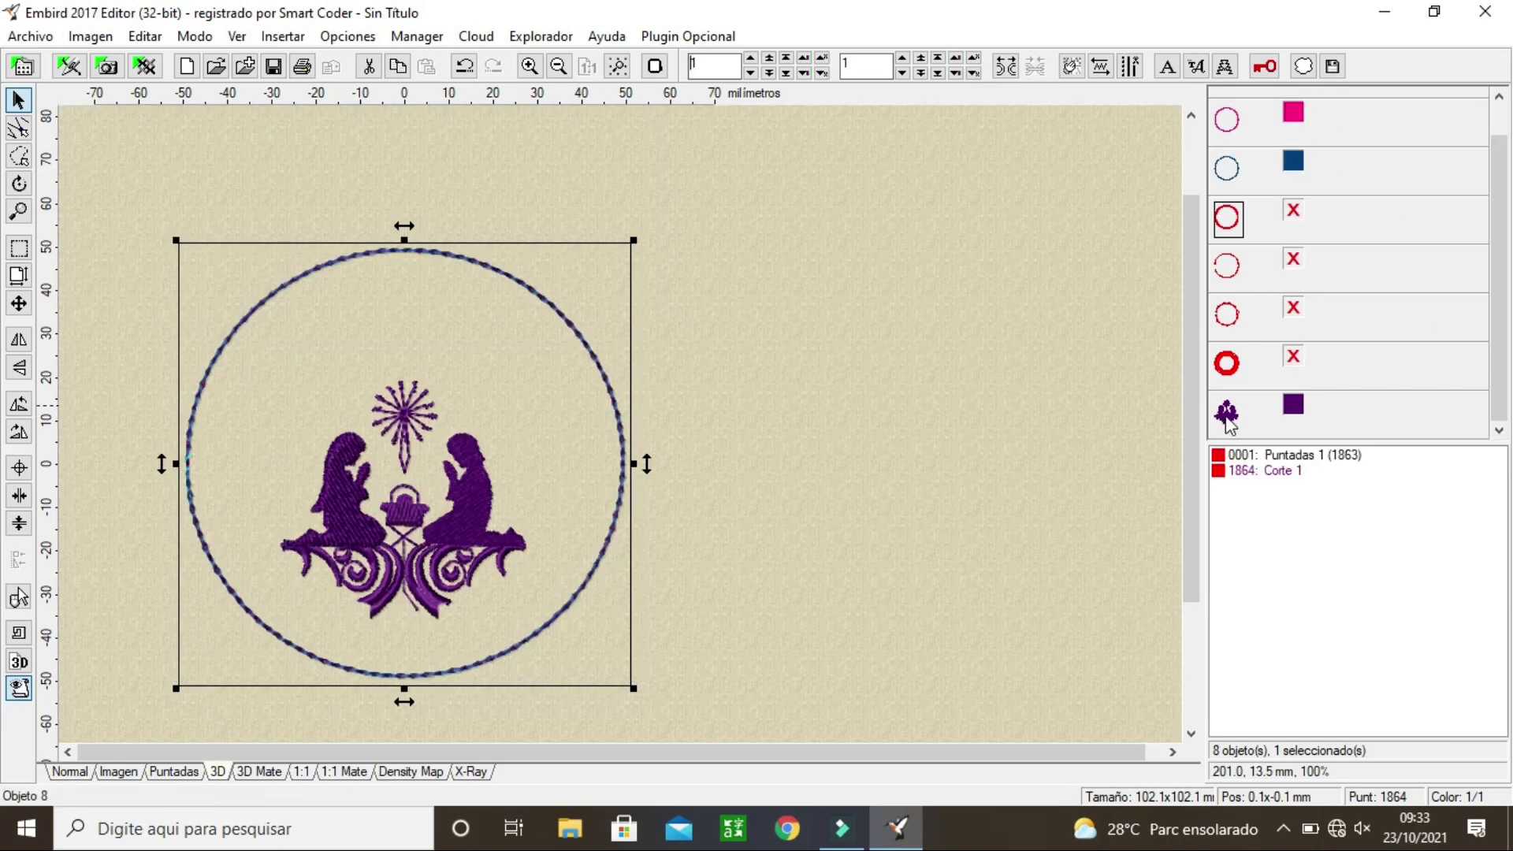
Step: Move the nativity motif in the object order so it is inserted before the large red border
left_click(1230, 424)
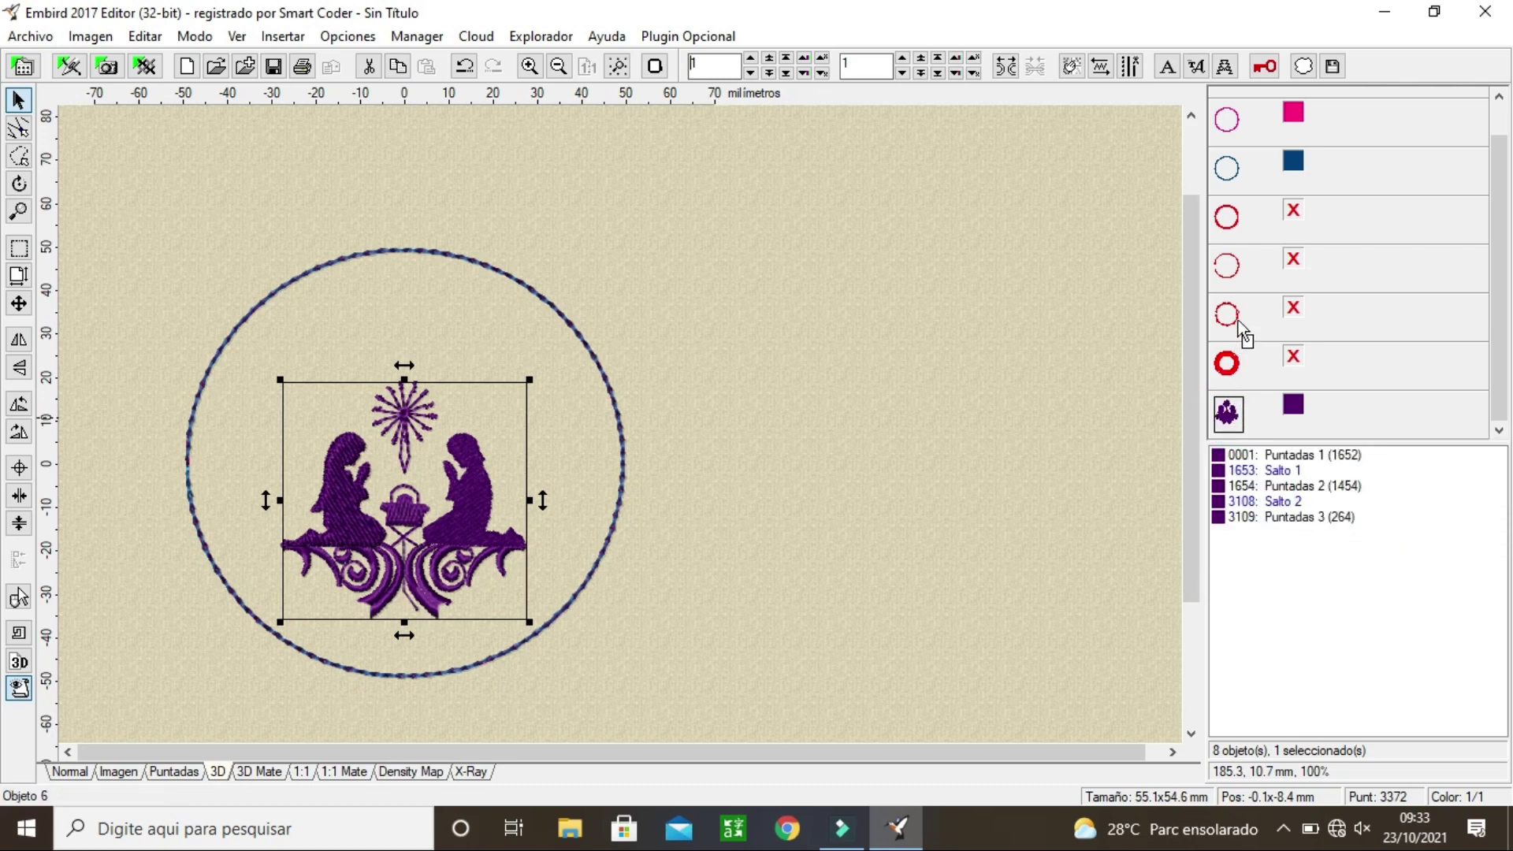
scroll(1236, 134, "up", 1)
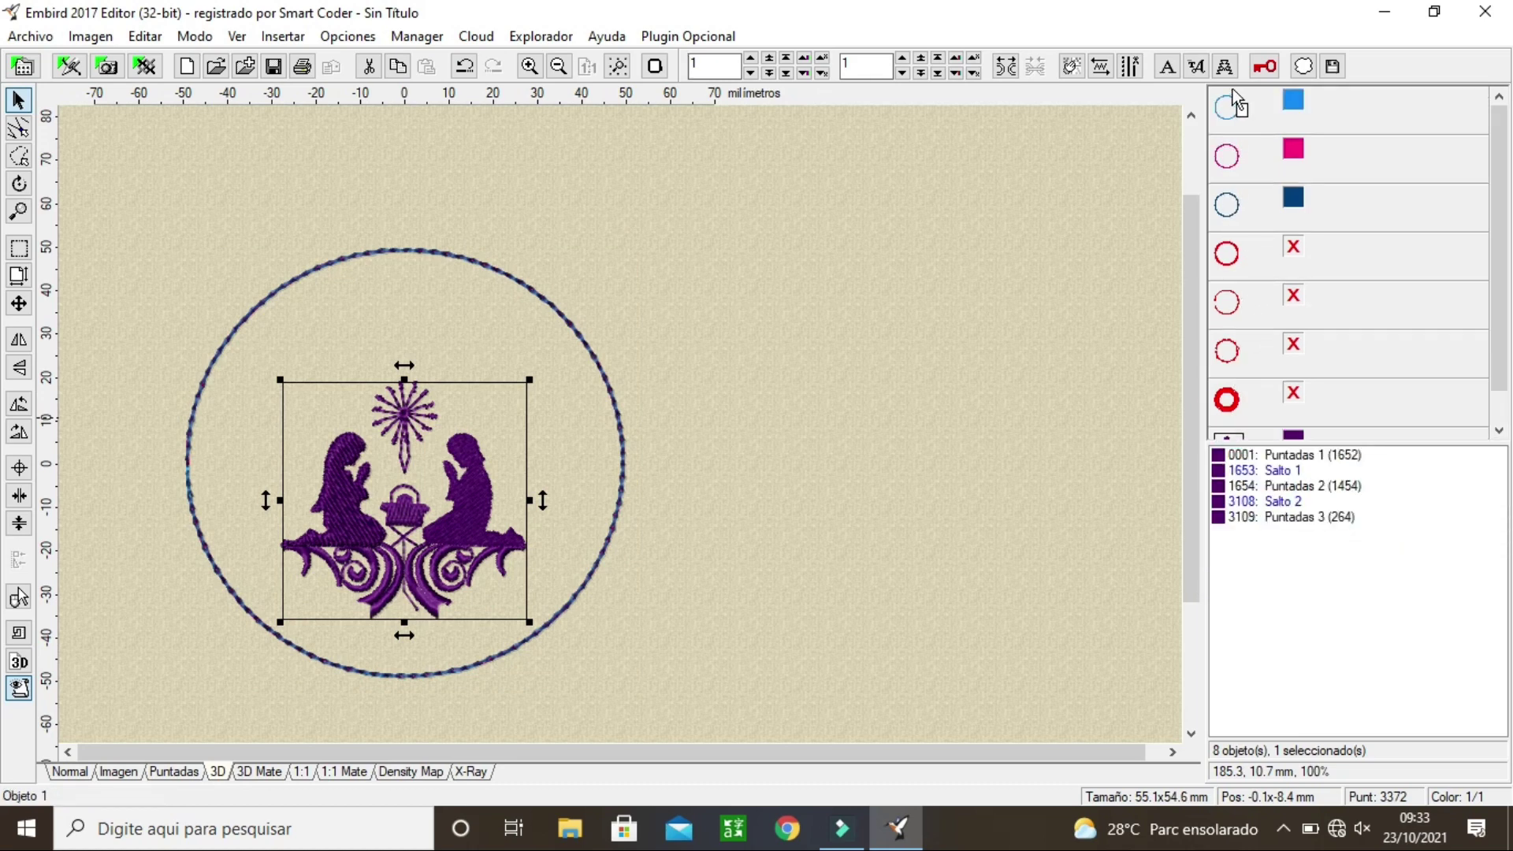
right_click(1227, 249)
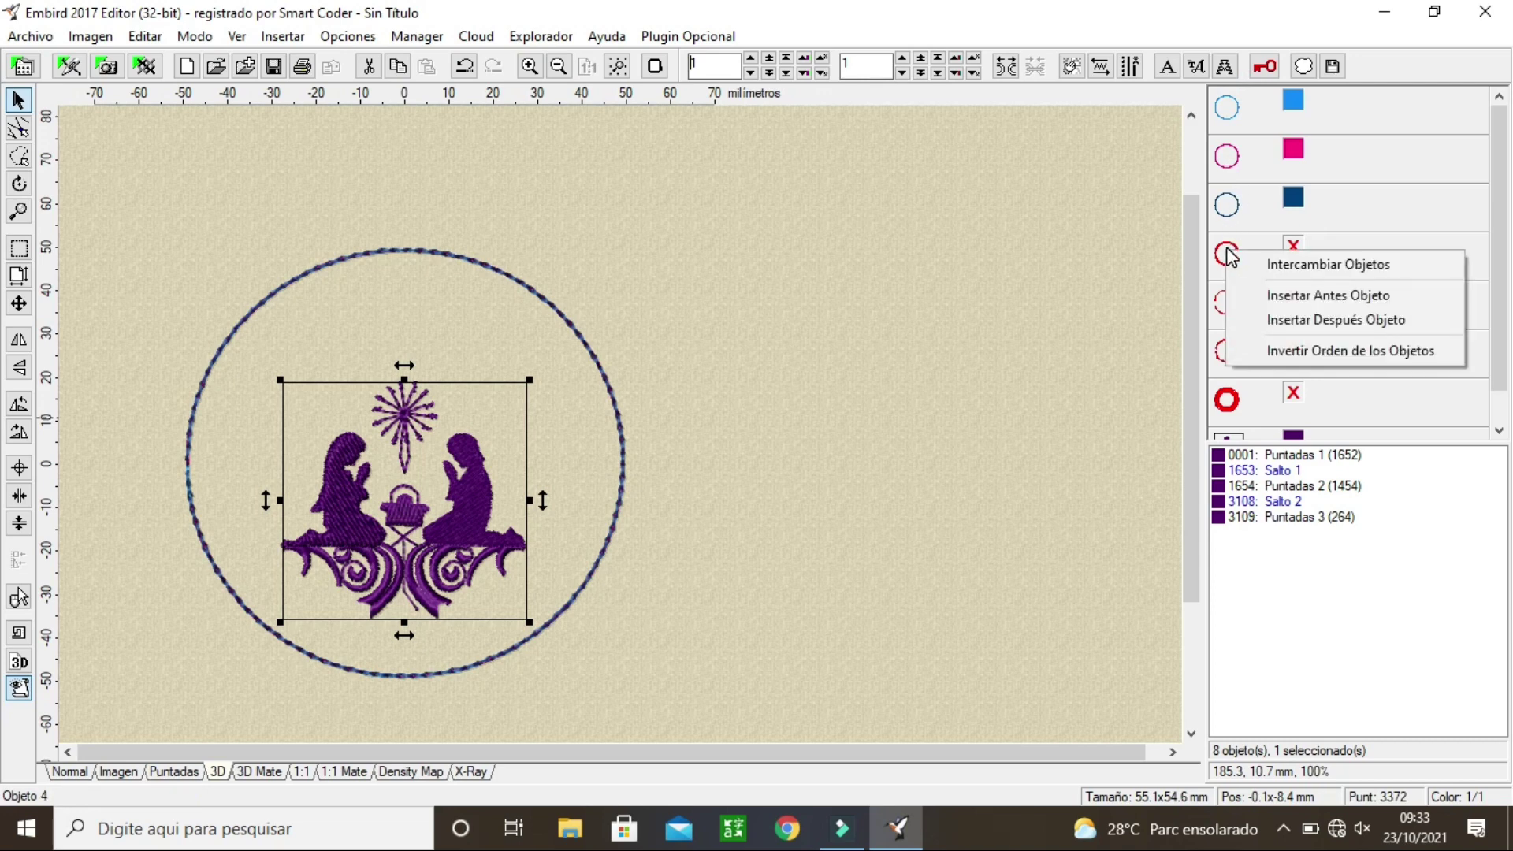
left_click(1312, 302)
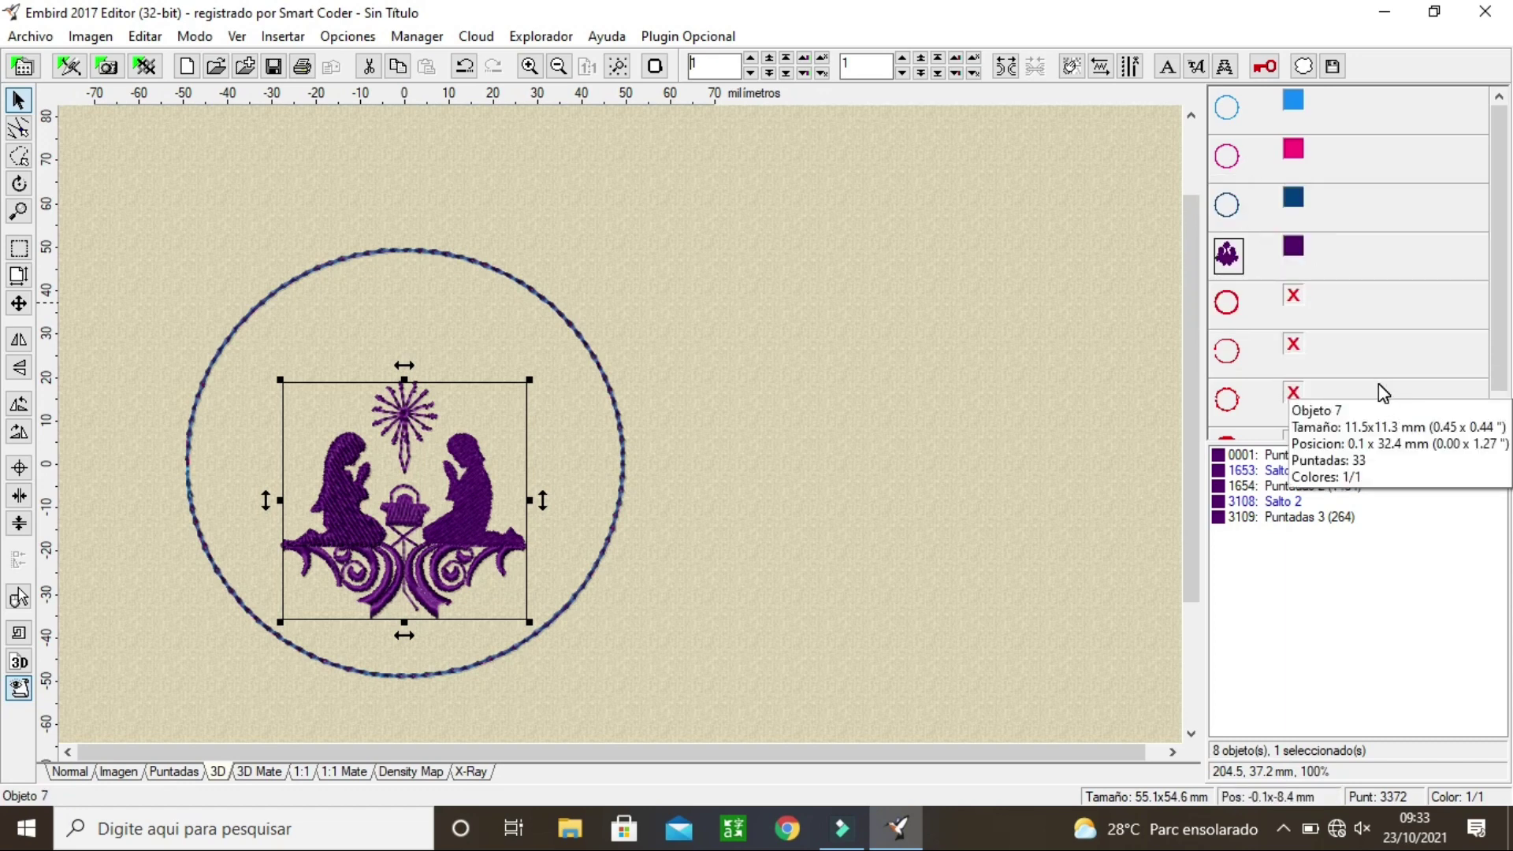
Step: Duplicate the large magenta circle outline and insert the copy after the nativity motif in the object order
left_click(1239, 168)
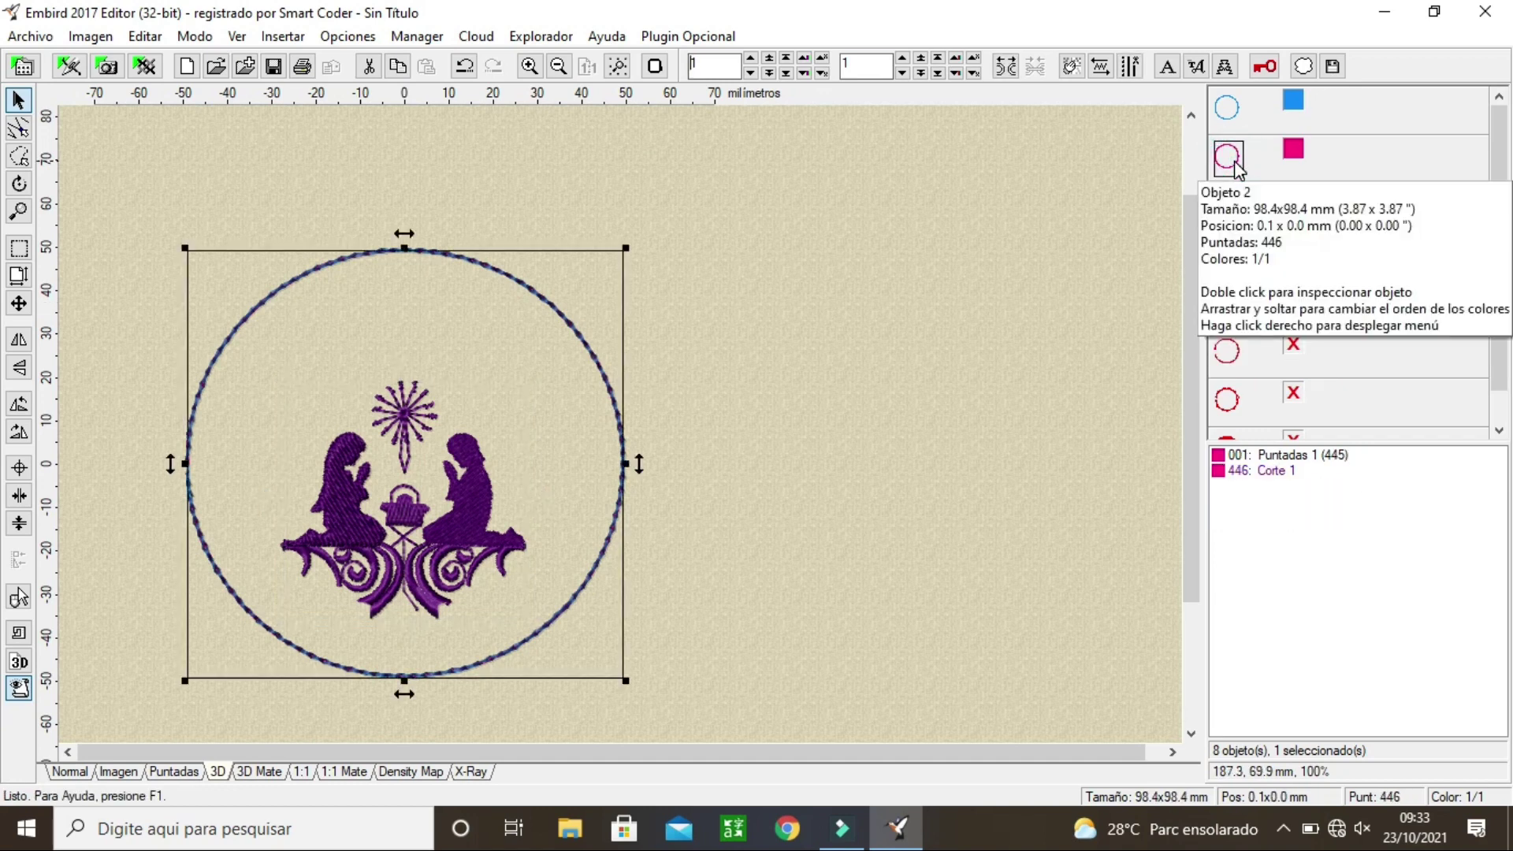
right_click(1240, 169)
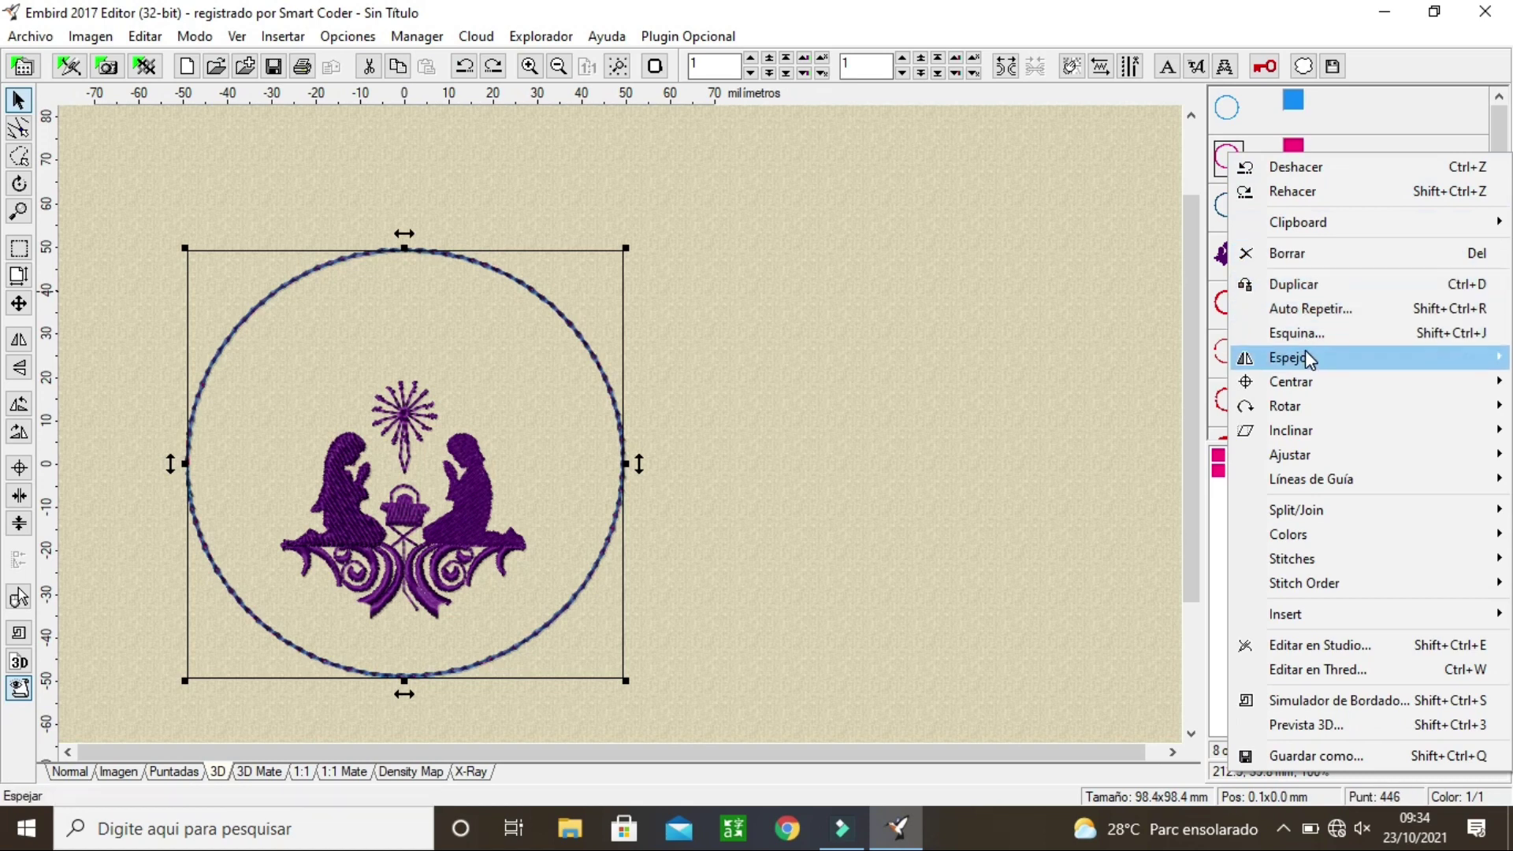
mouse_move(1307, 359)
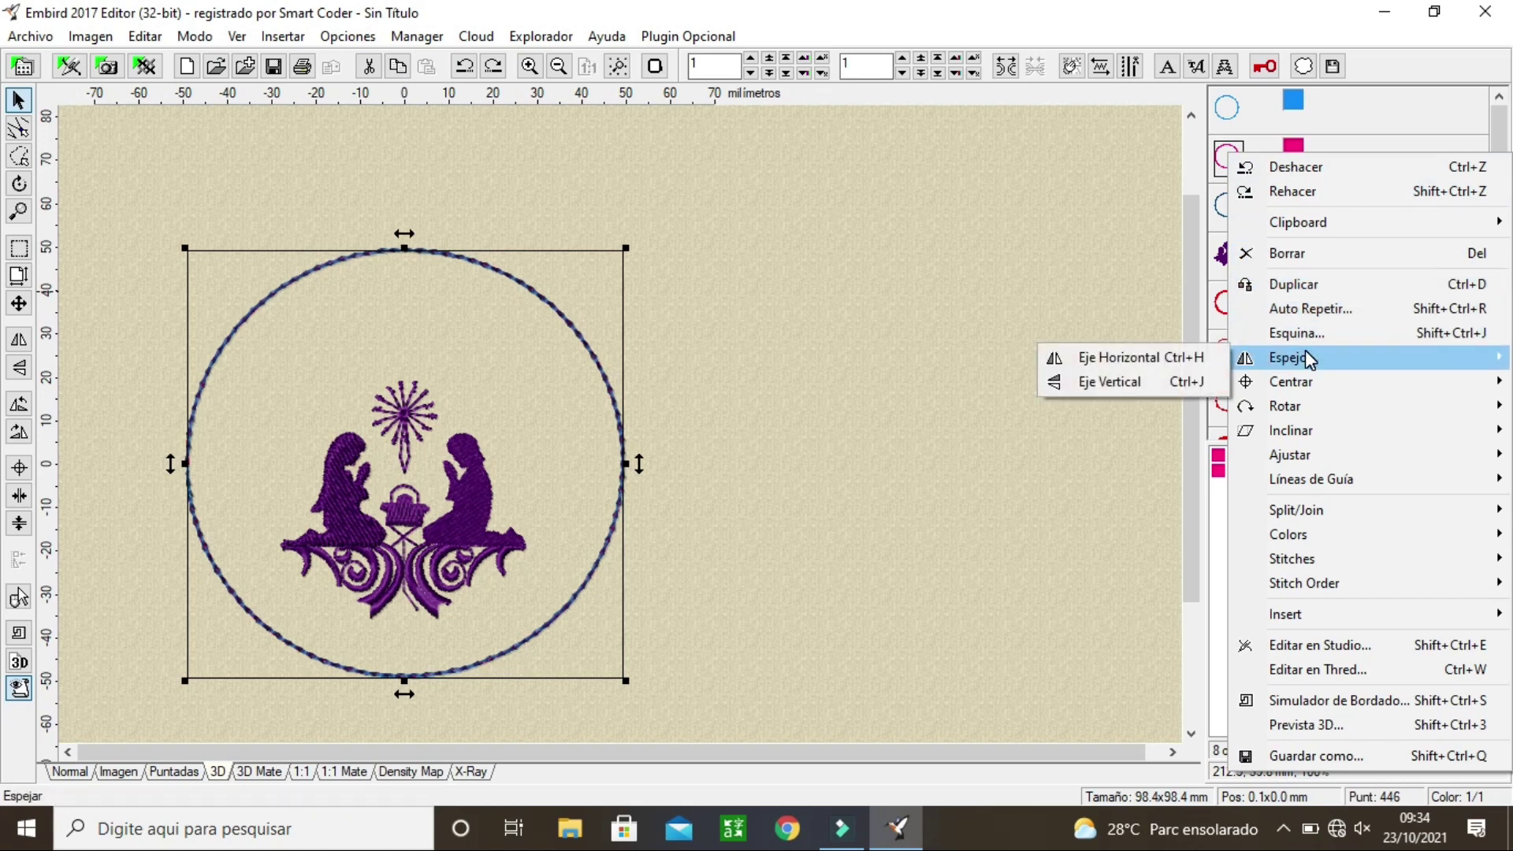
mouse_move(1321, 489)
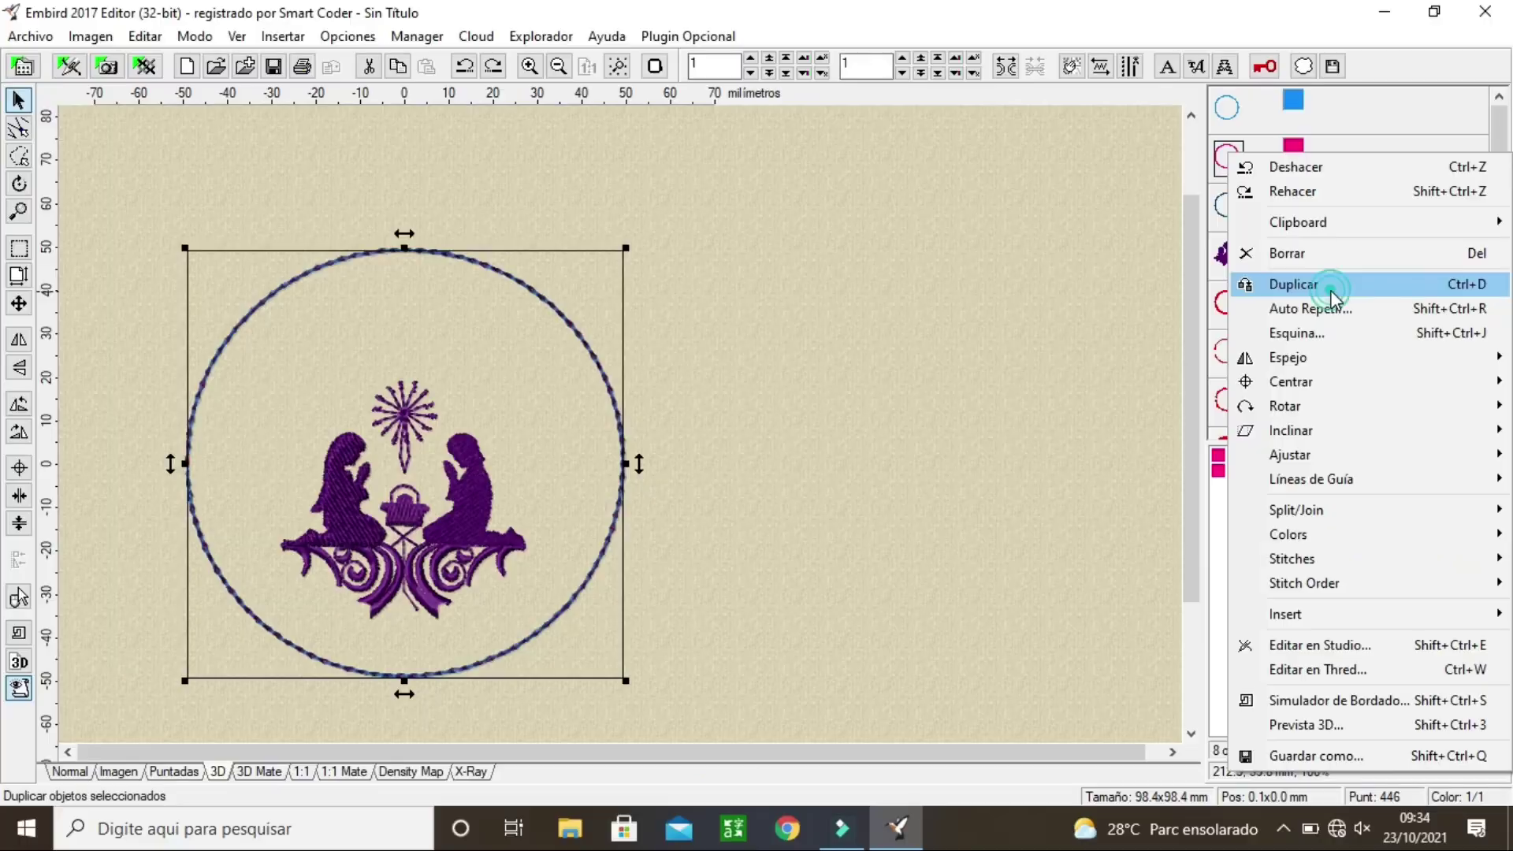
left_click(1036, 400)
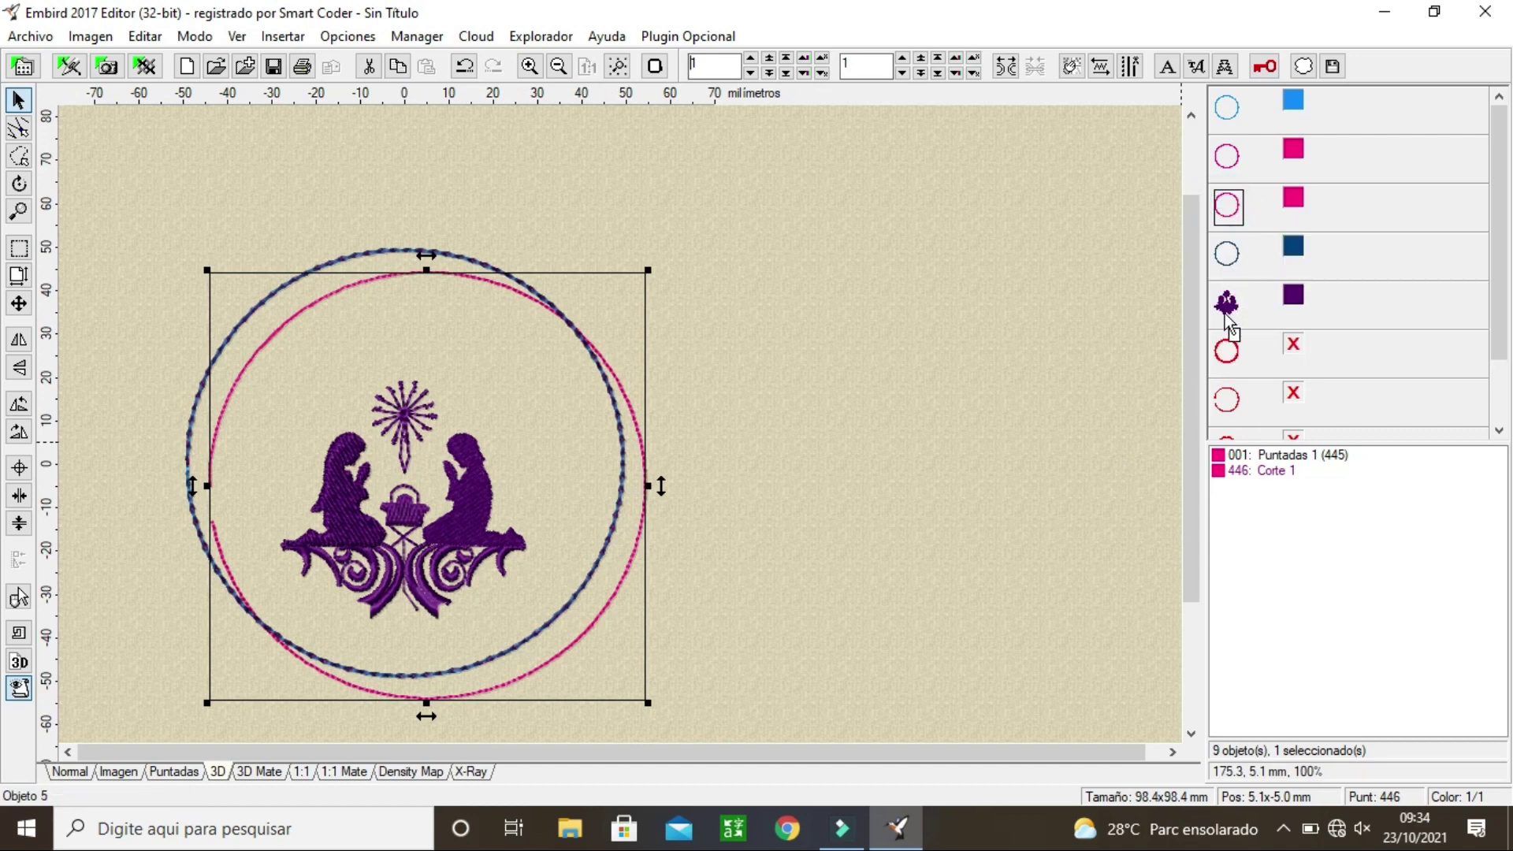
right_click(1230, 319)
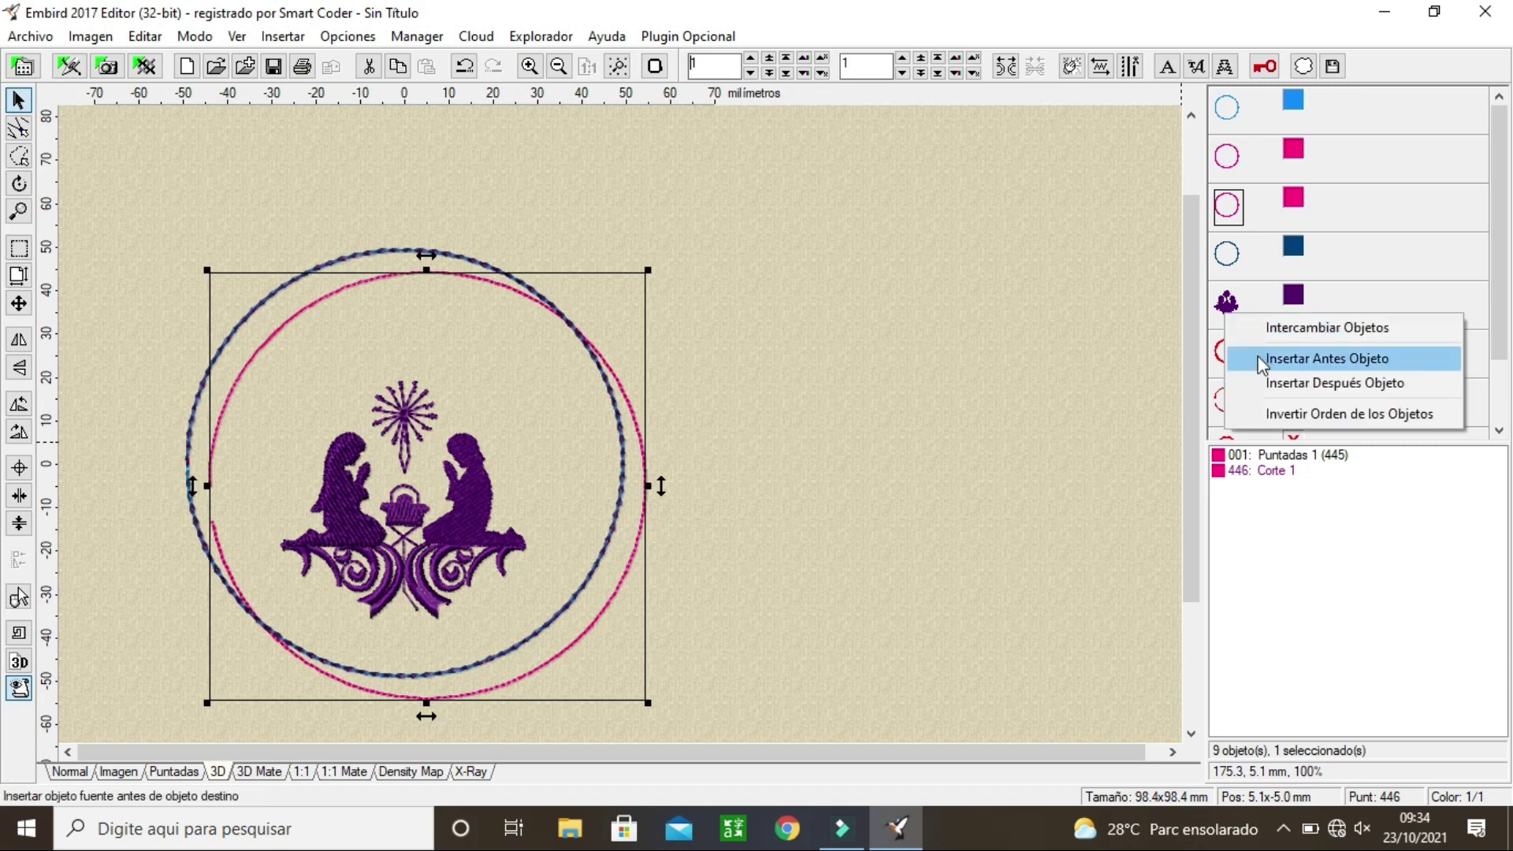
left_click(1264, 384)
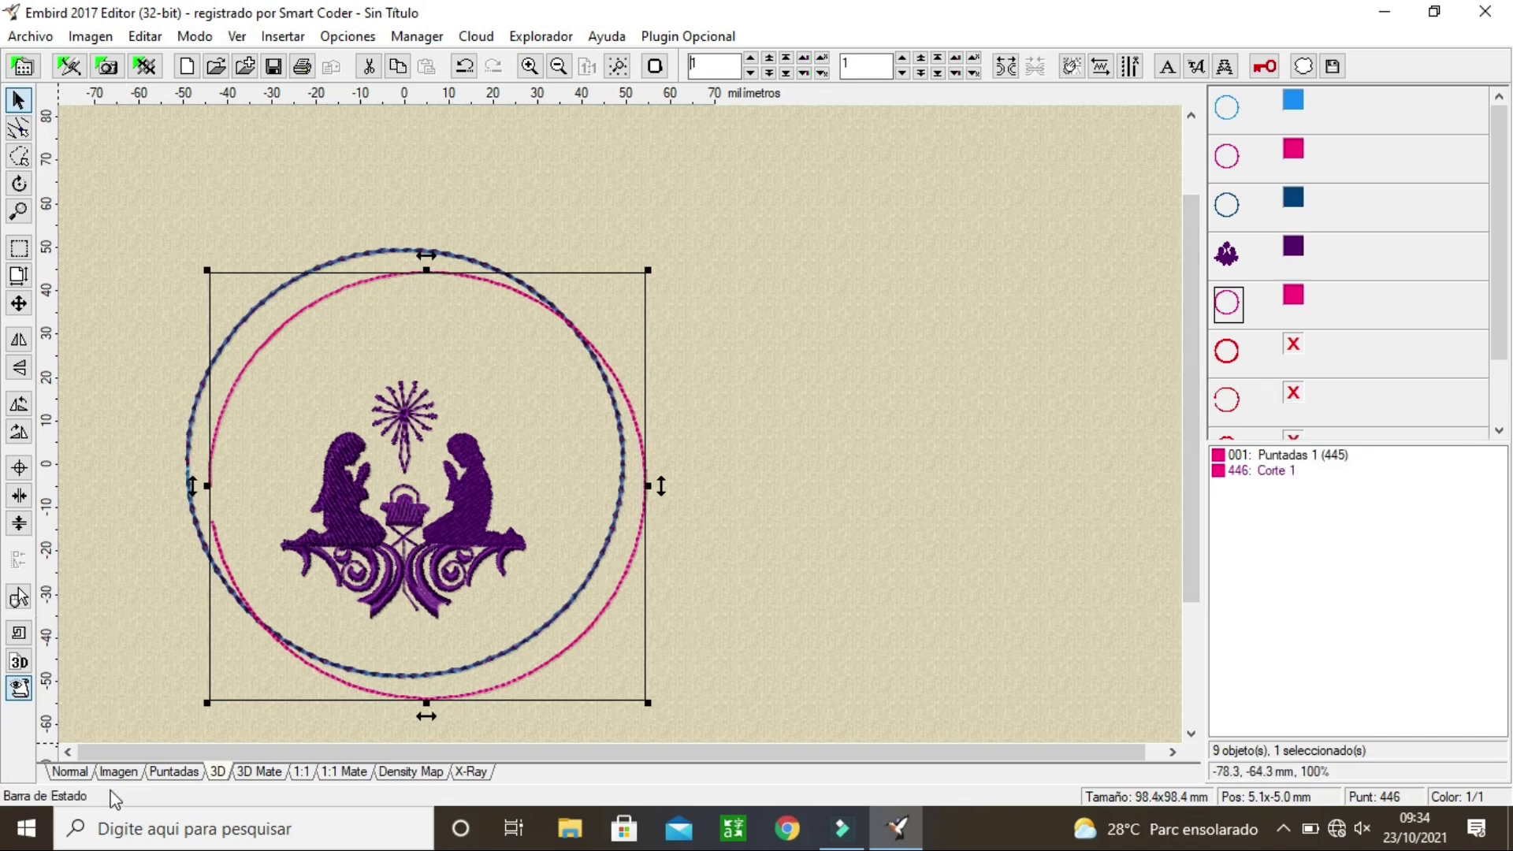
Step: Return to the normal stitch view and centre the duplicated magenta circle in the hoop
left_click(79, 778)
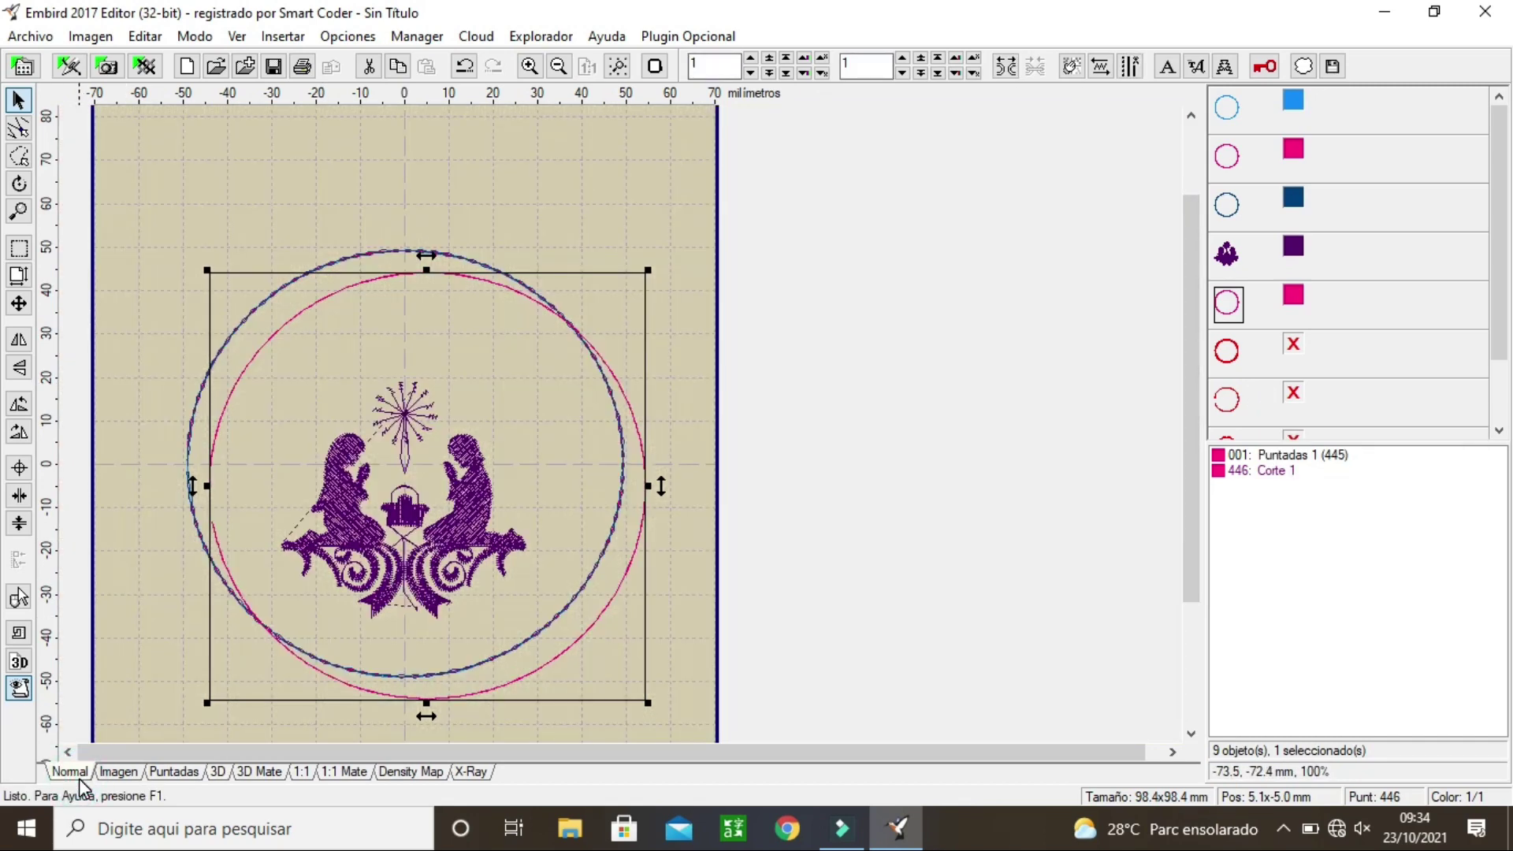
left_click(1230, 303)
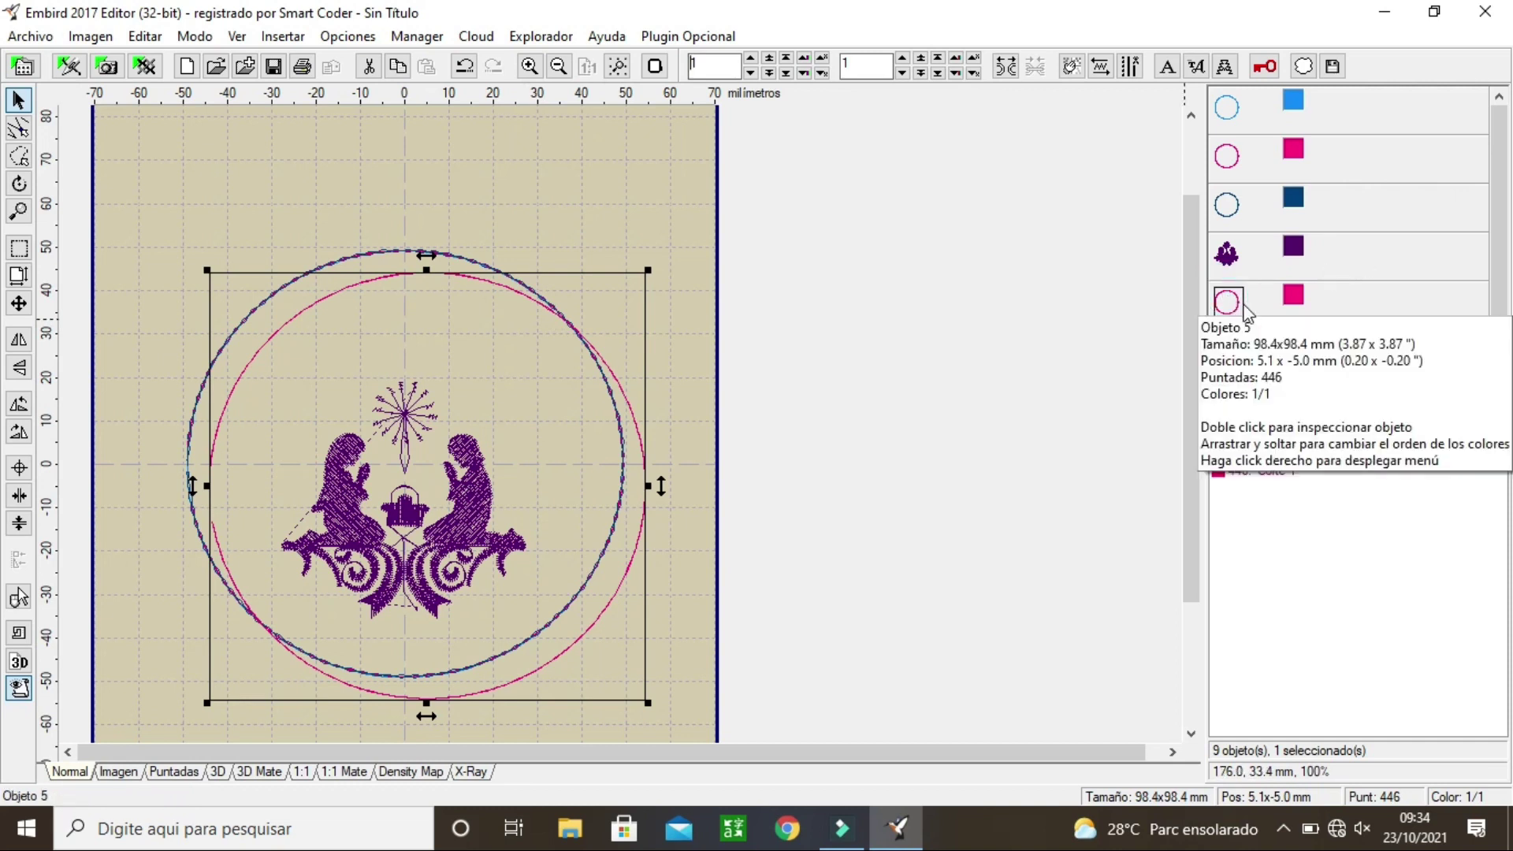
left_click(20, 468)
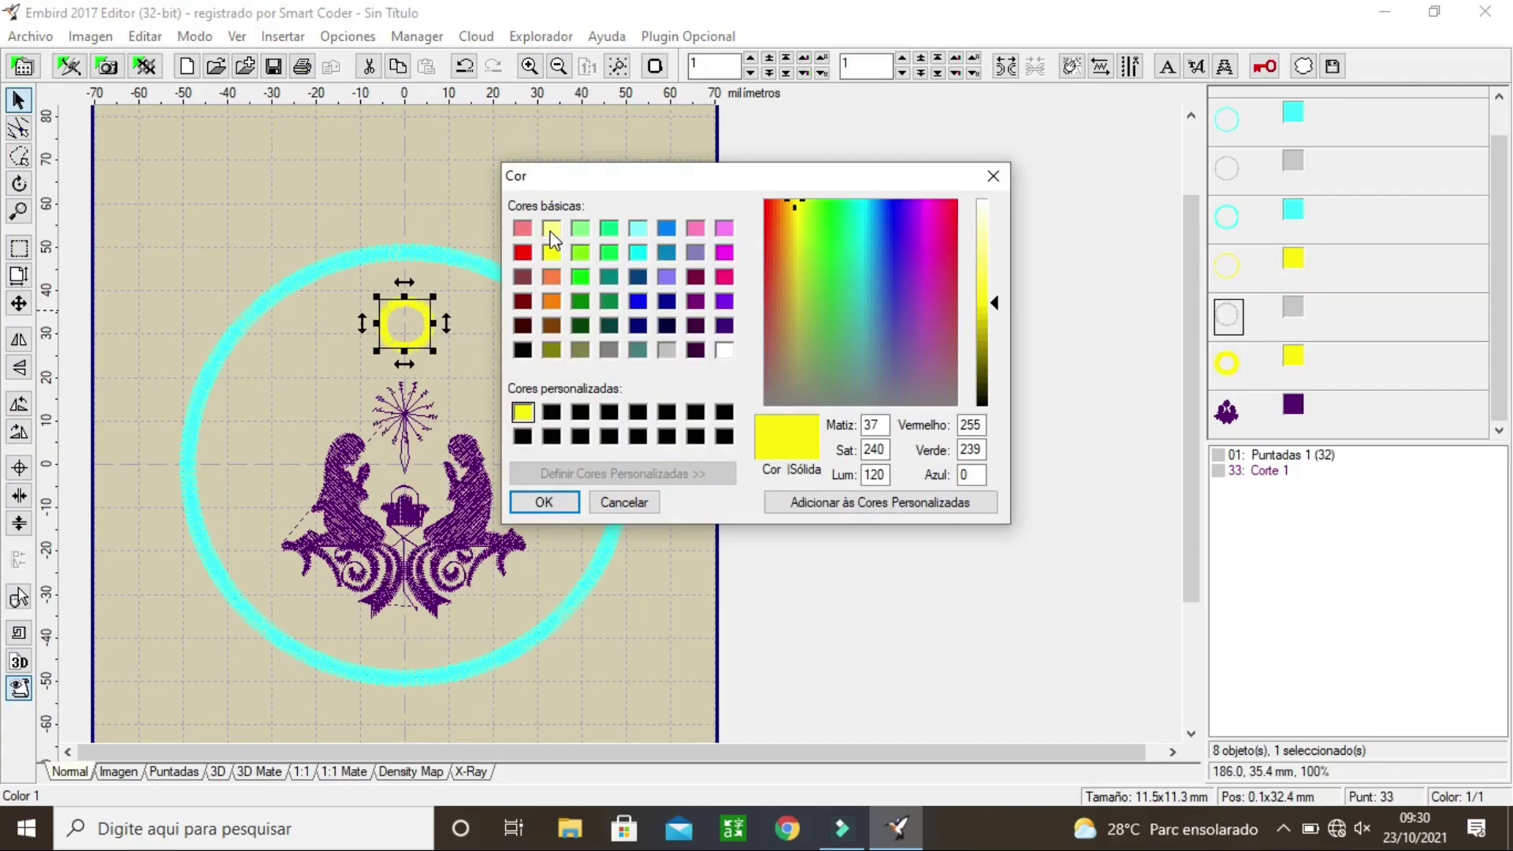
Step: Recolour the small hole's yellow outline, grey outline and yellow satin border to basic red
left_click(523, 231)
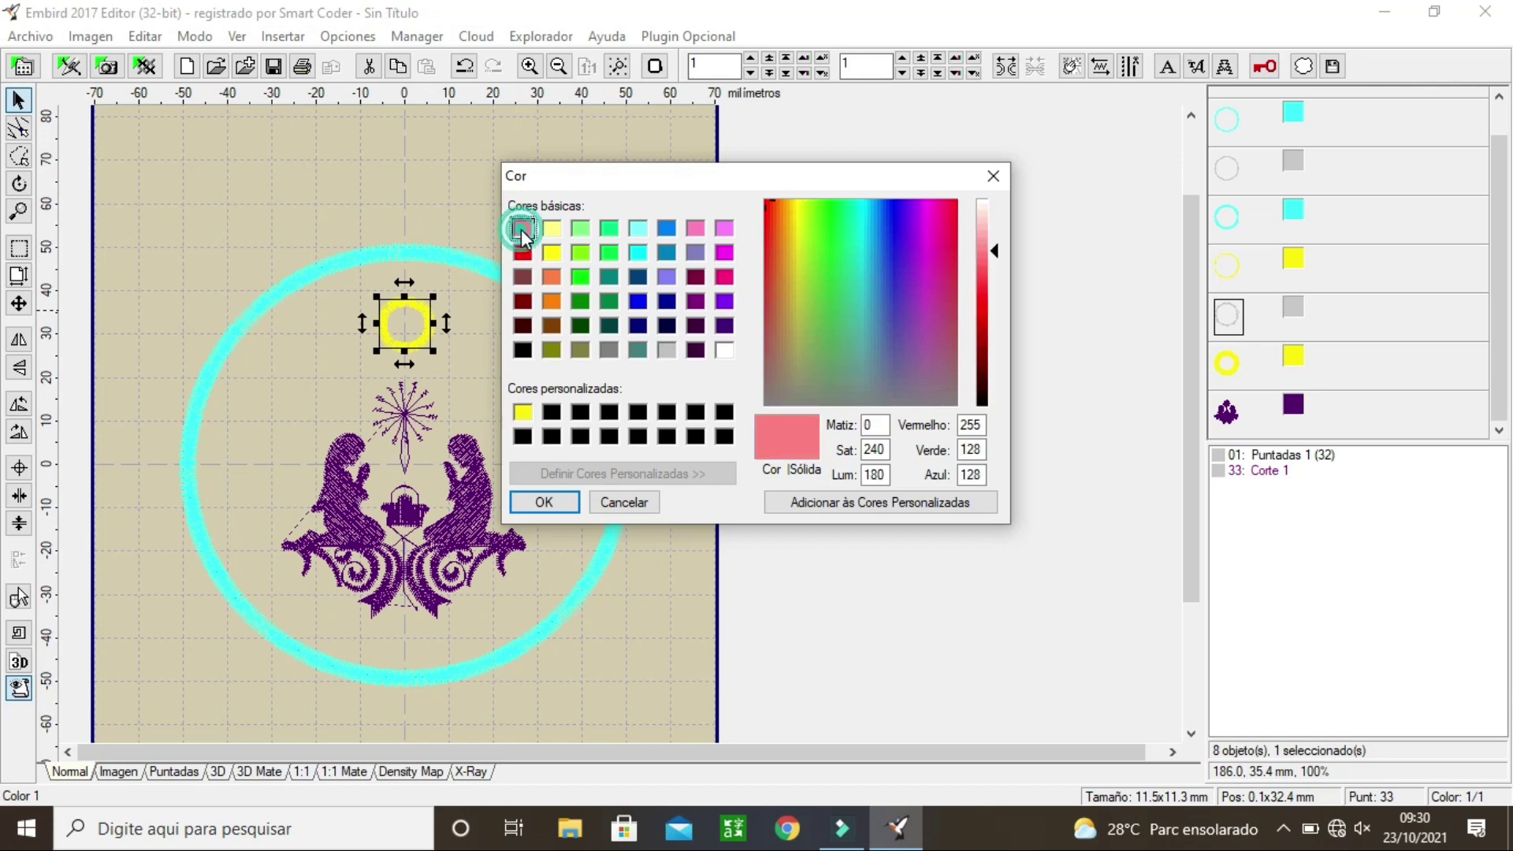
left_click(522, 252)
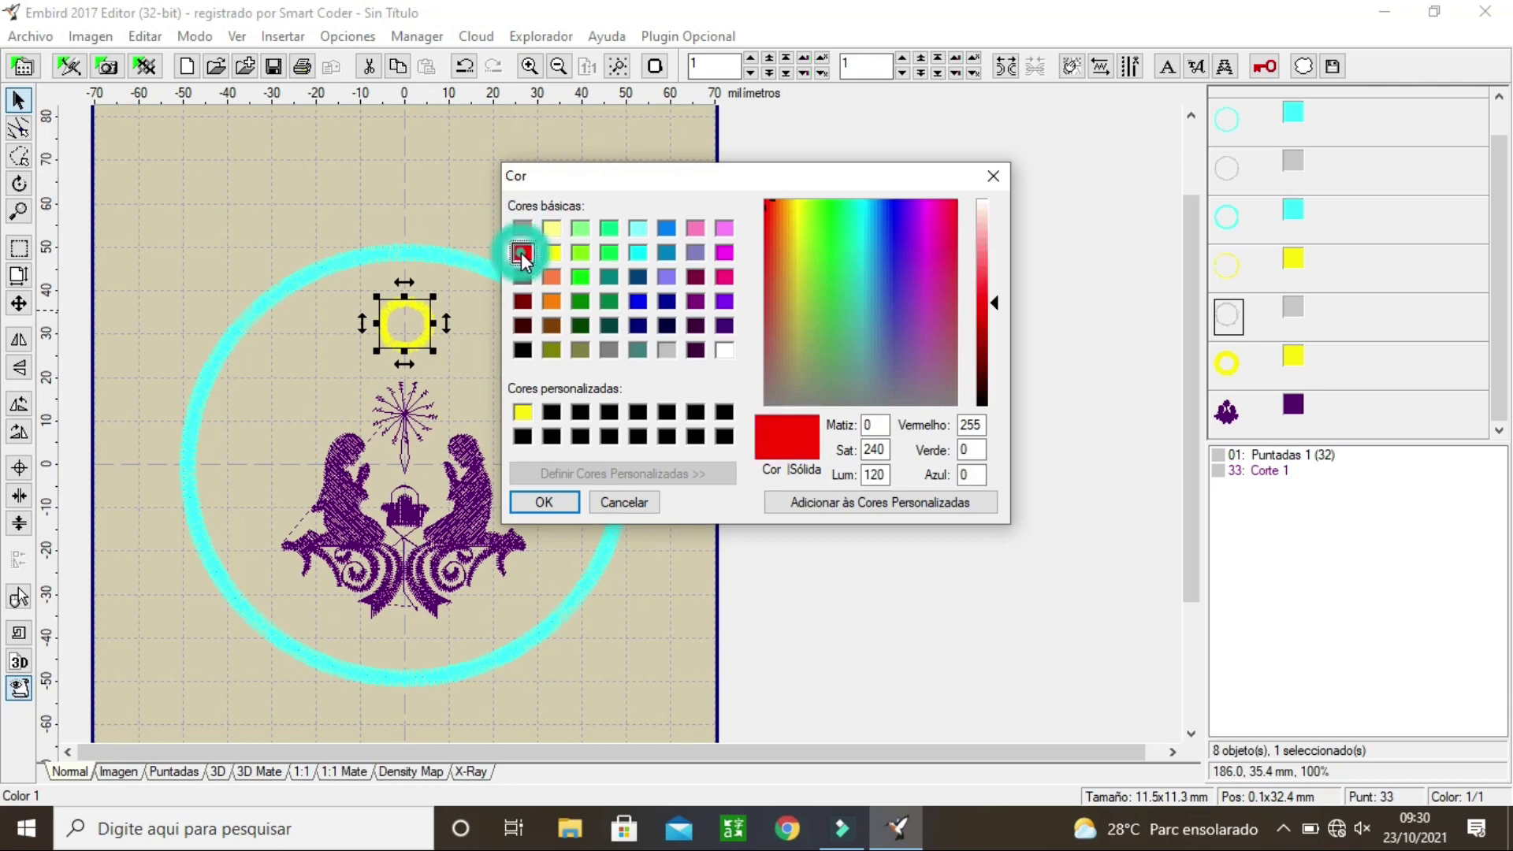
left_click(543, 502)
left_click(1296, 319)
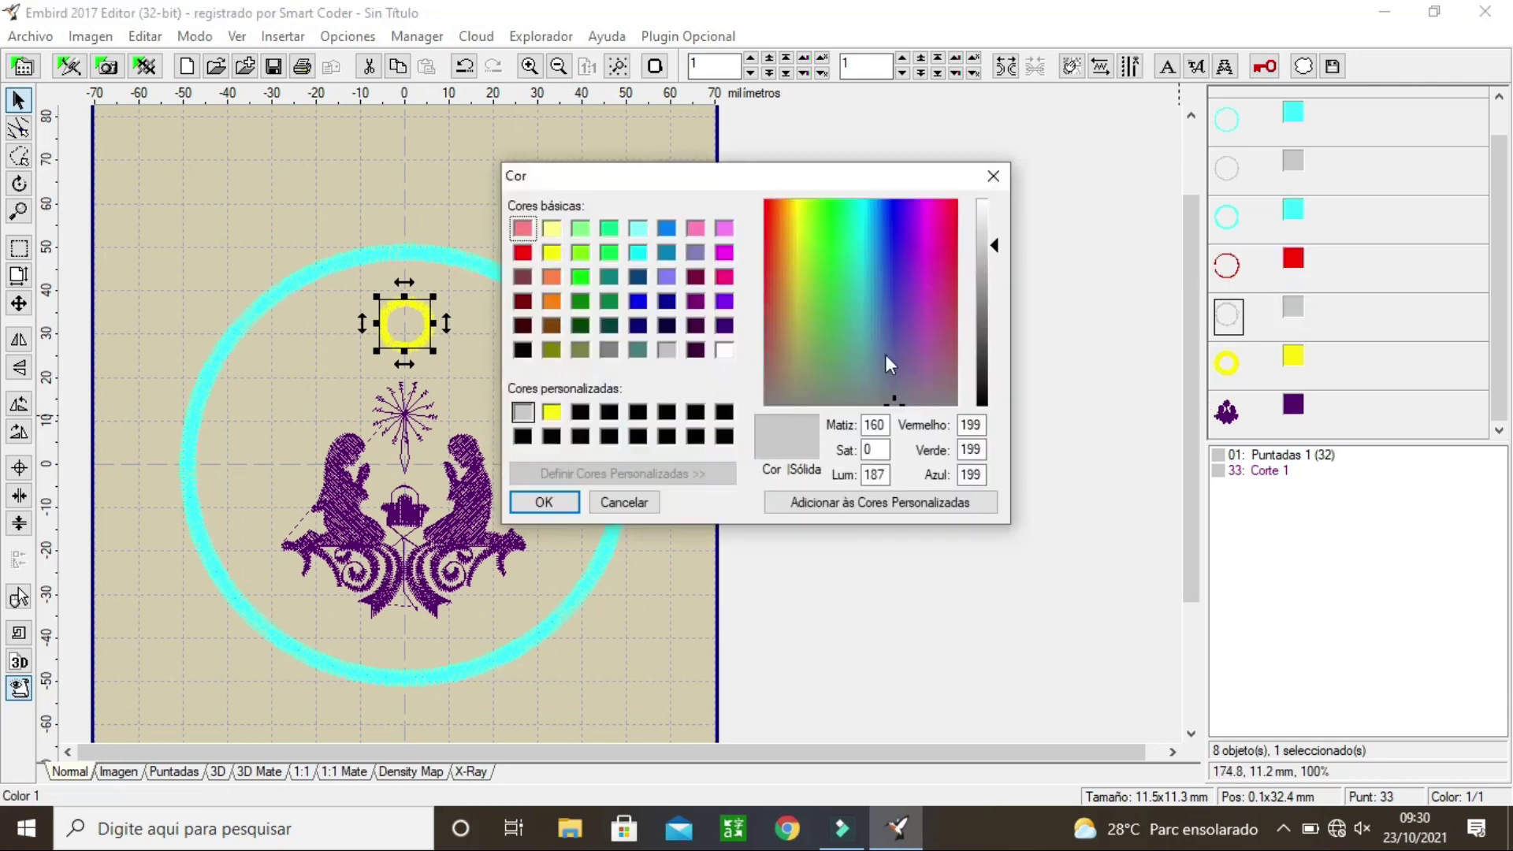
left_click(522, 252)
left_click(569, 509)
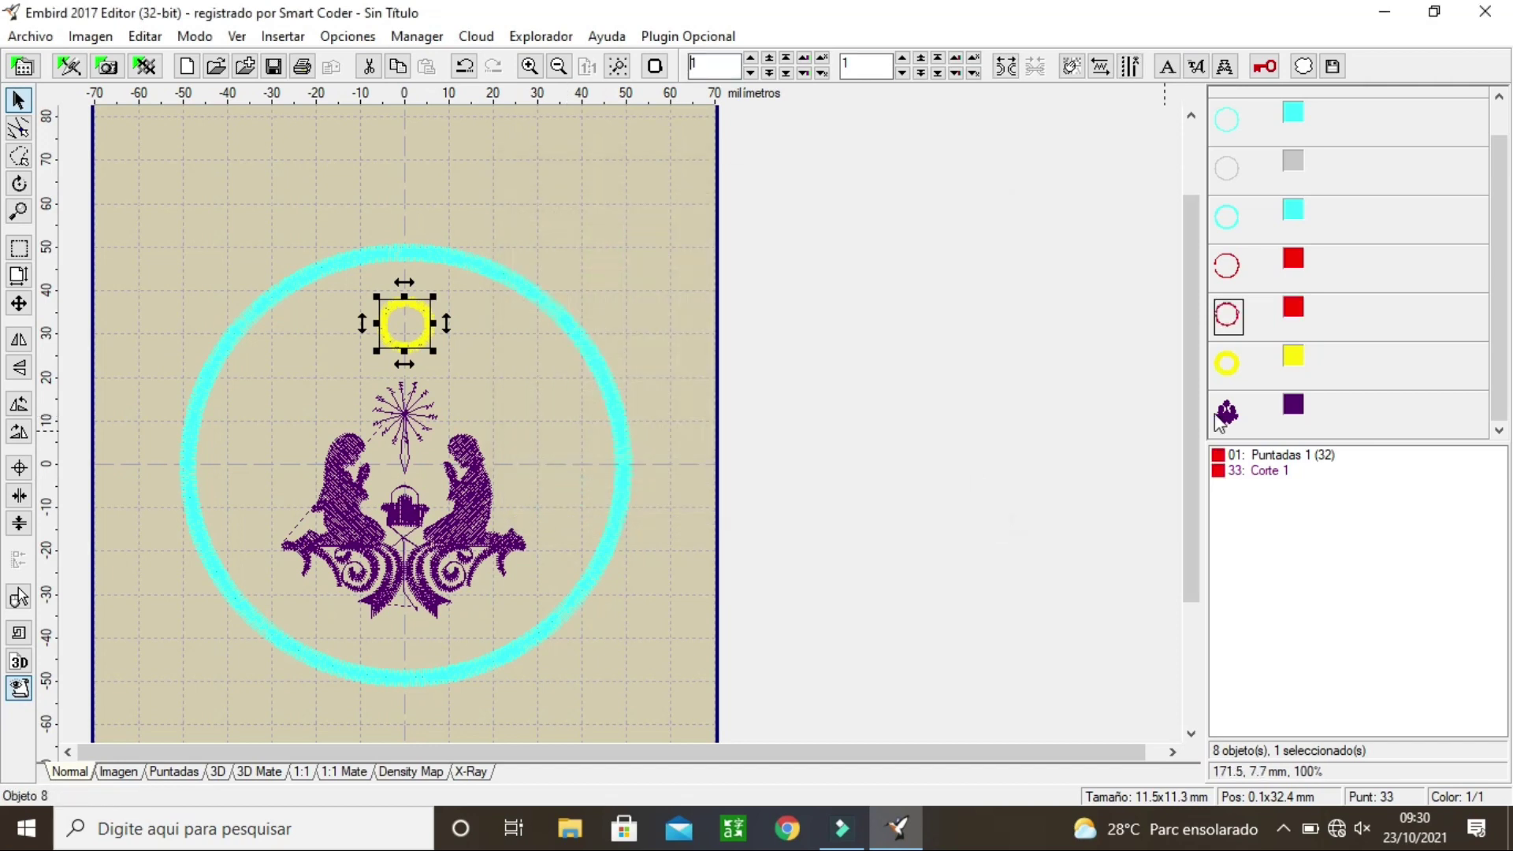
double_click(1295, 360)
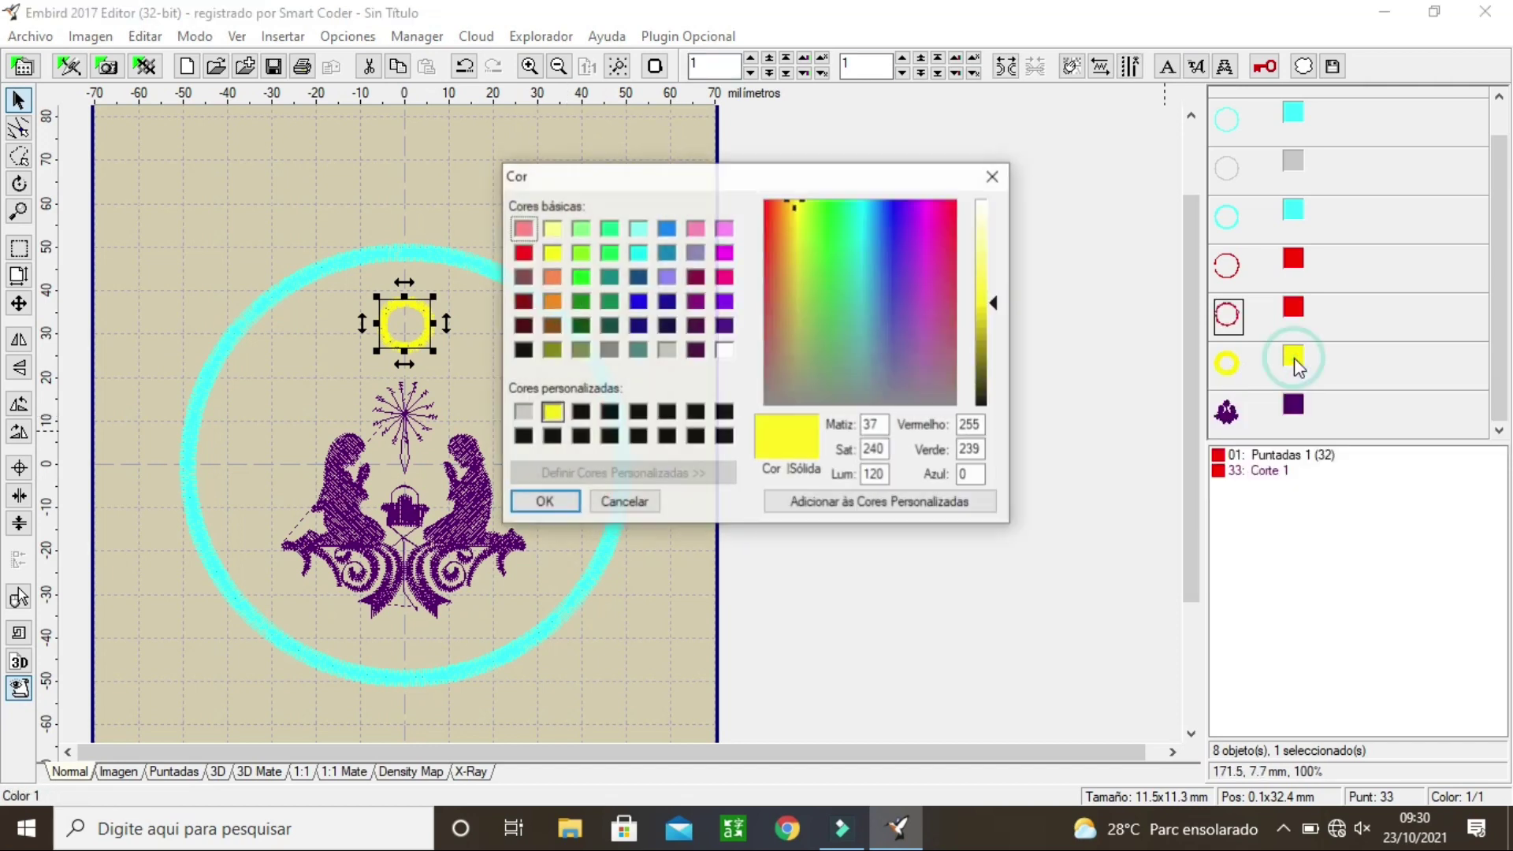
left_click(523, 252)
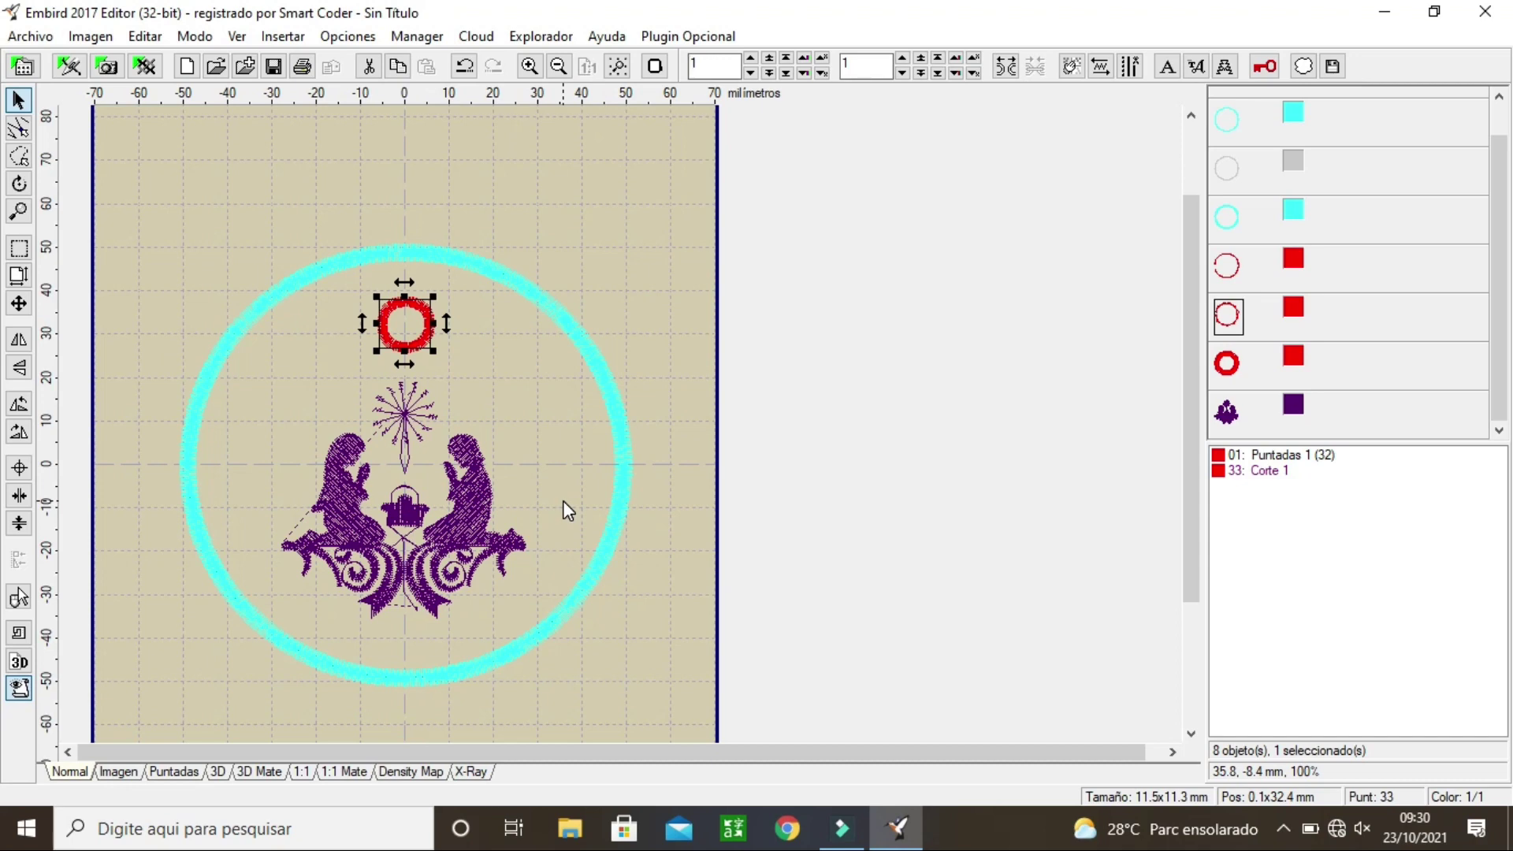
Step: Recolour the large cyan satin circle listed just before the small hole's layers to basic red
left_click(1230, 223)
left_click(1293, 210)
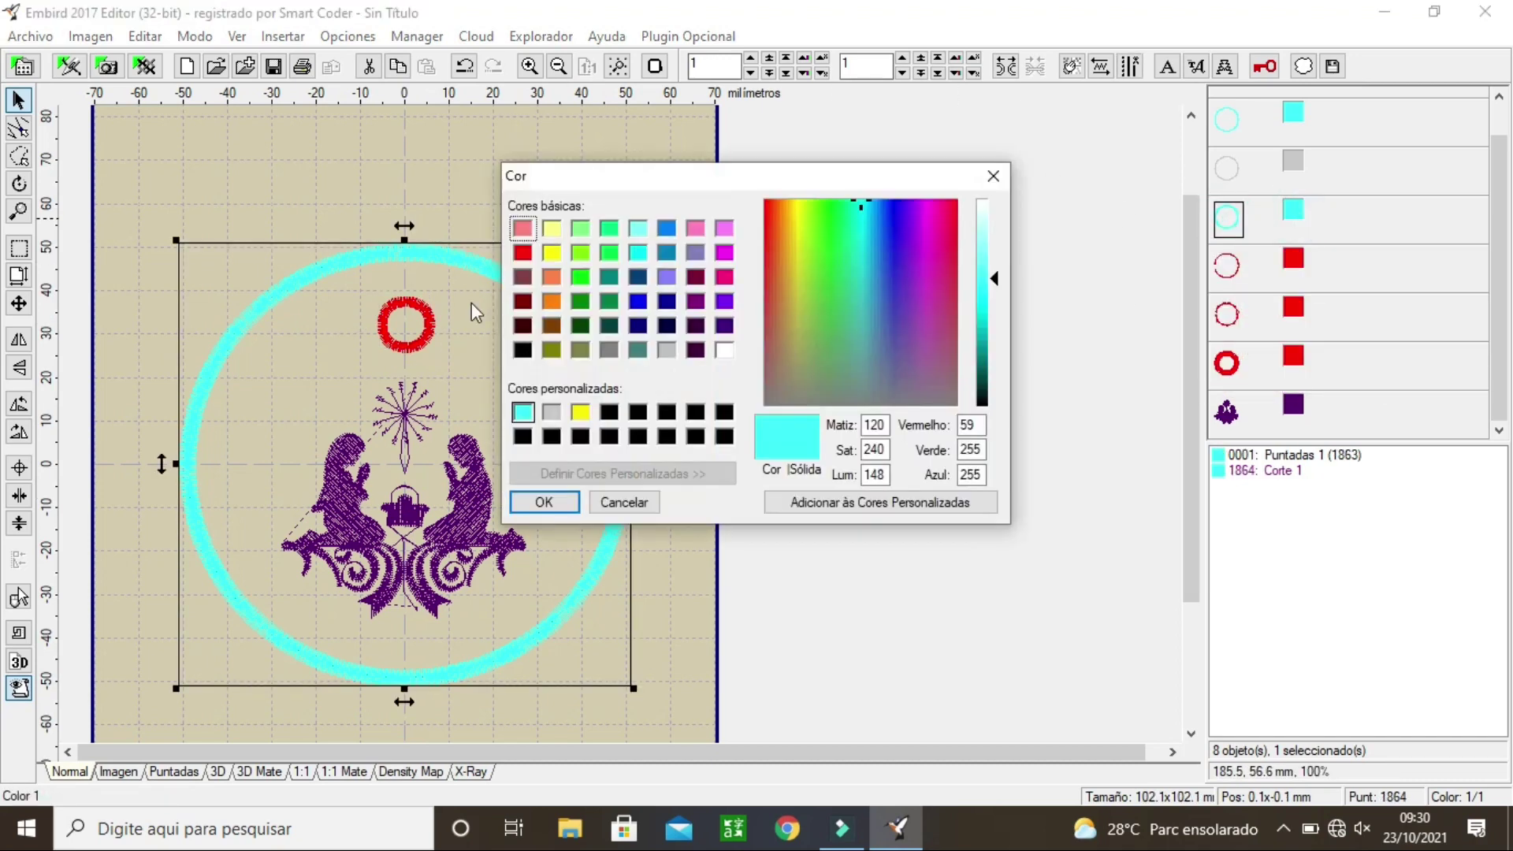
left_click(523, 254)
left_click(541, 504)
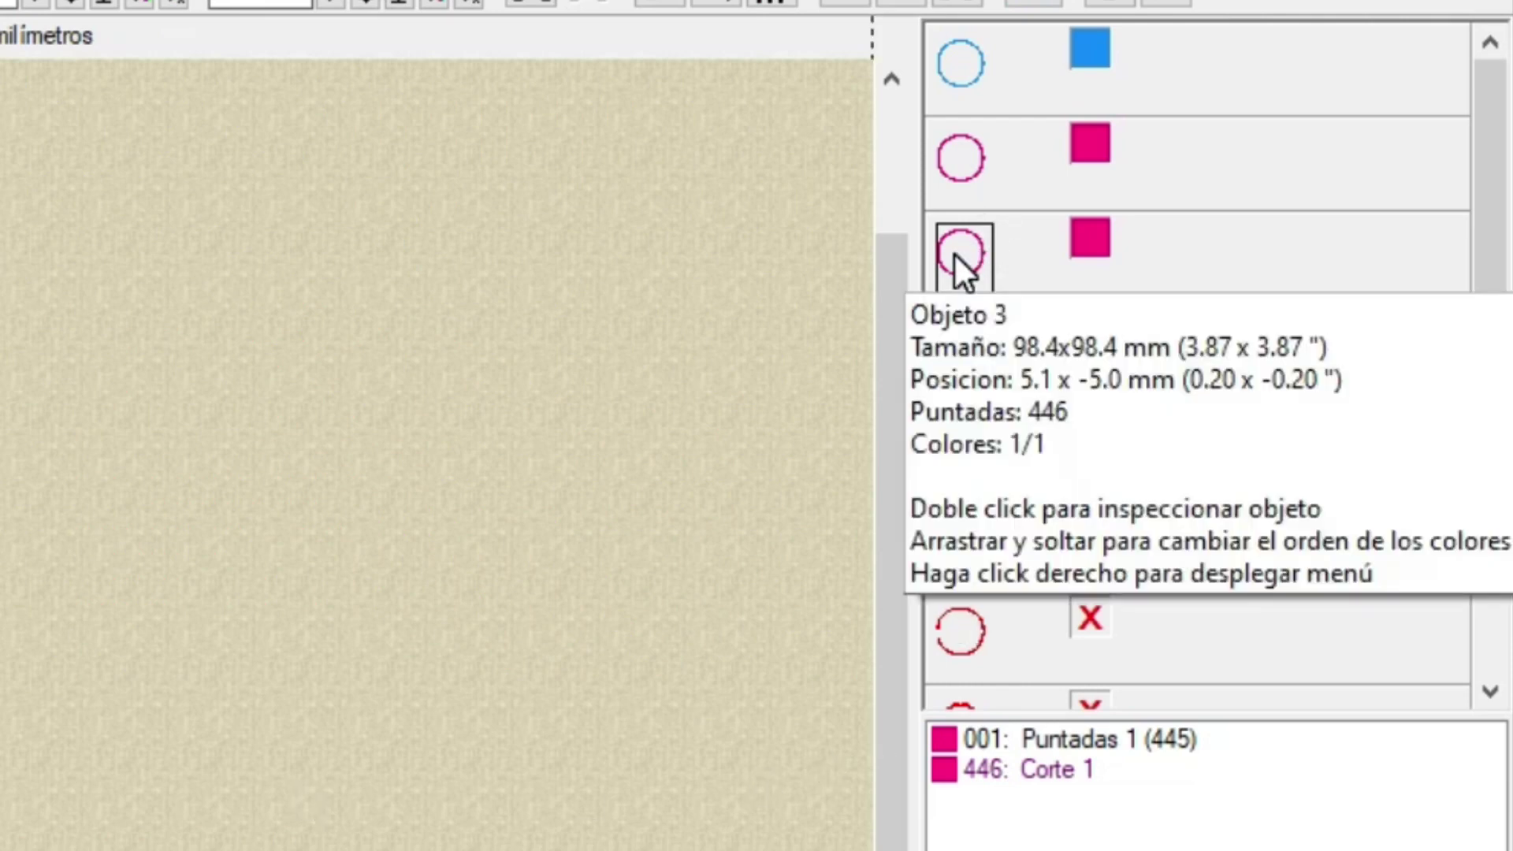
Step: Move the second large magenta circle outline so it is inserted after the nativity motif in the object order
left_click(954, 252)
left_click_drag(954, 252, 958, 466)
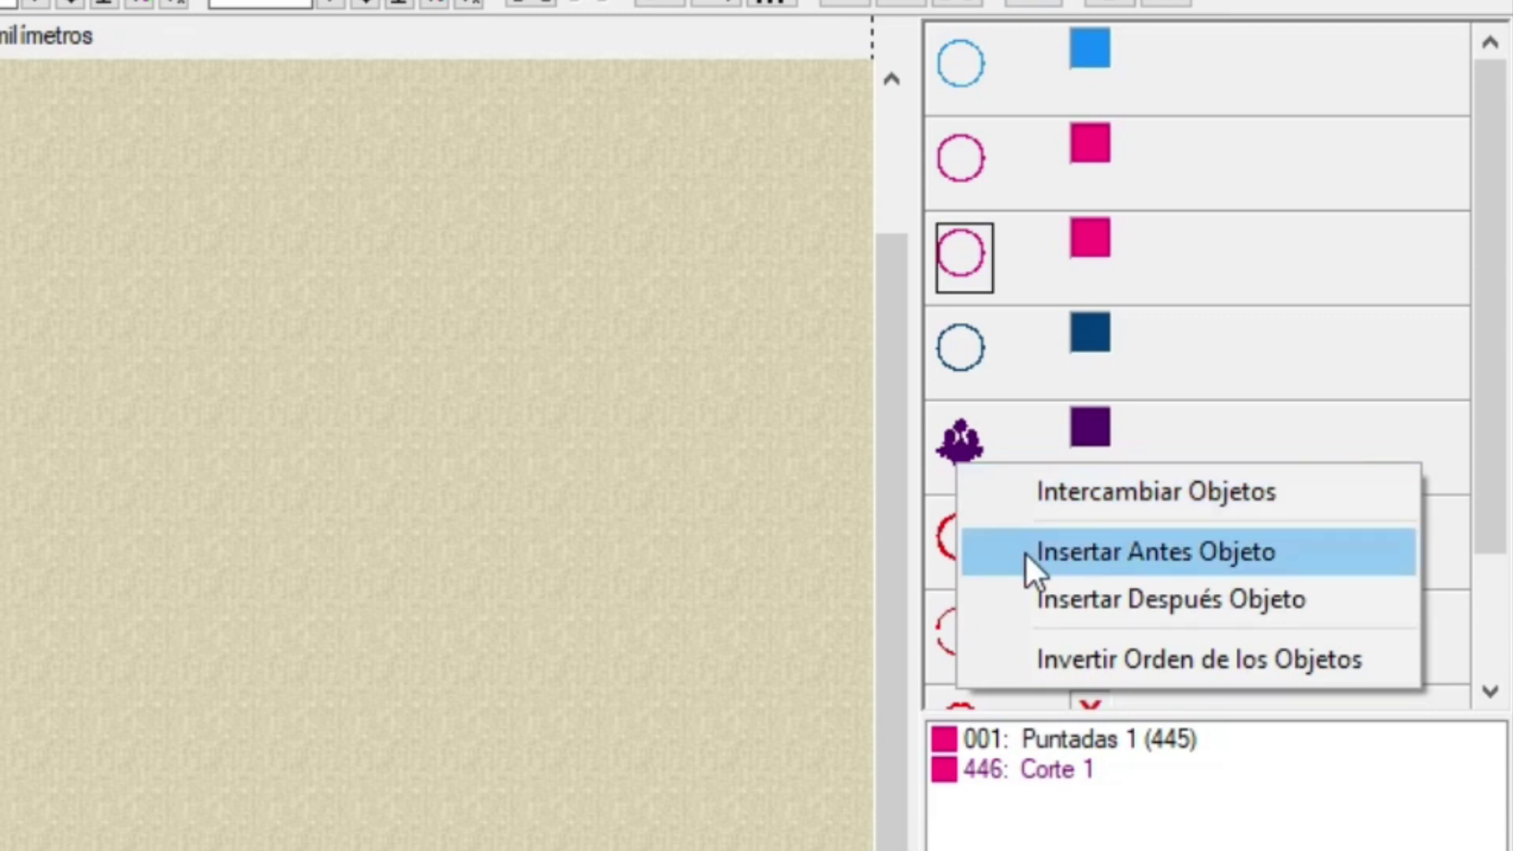
left_click(1031, 599)
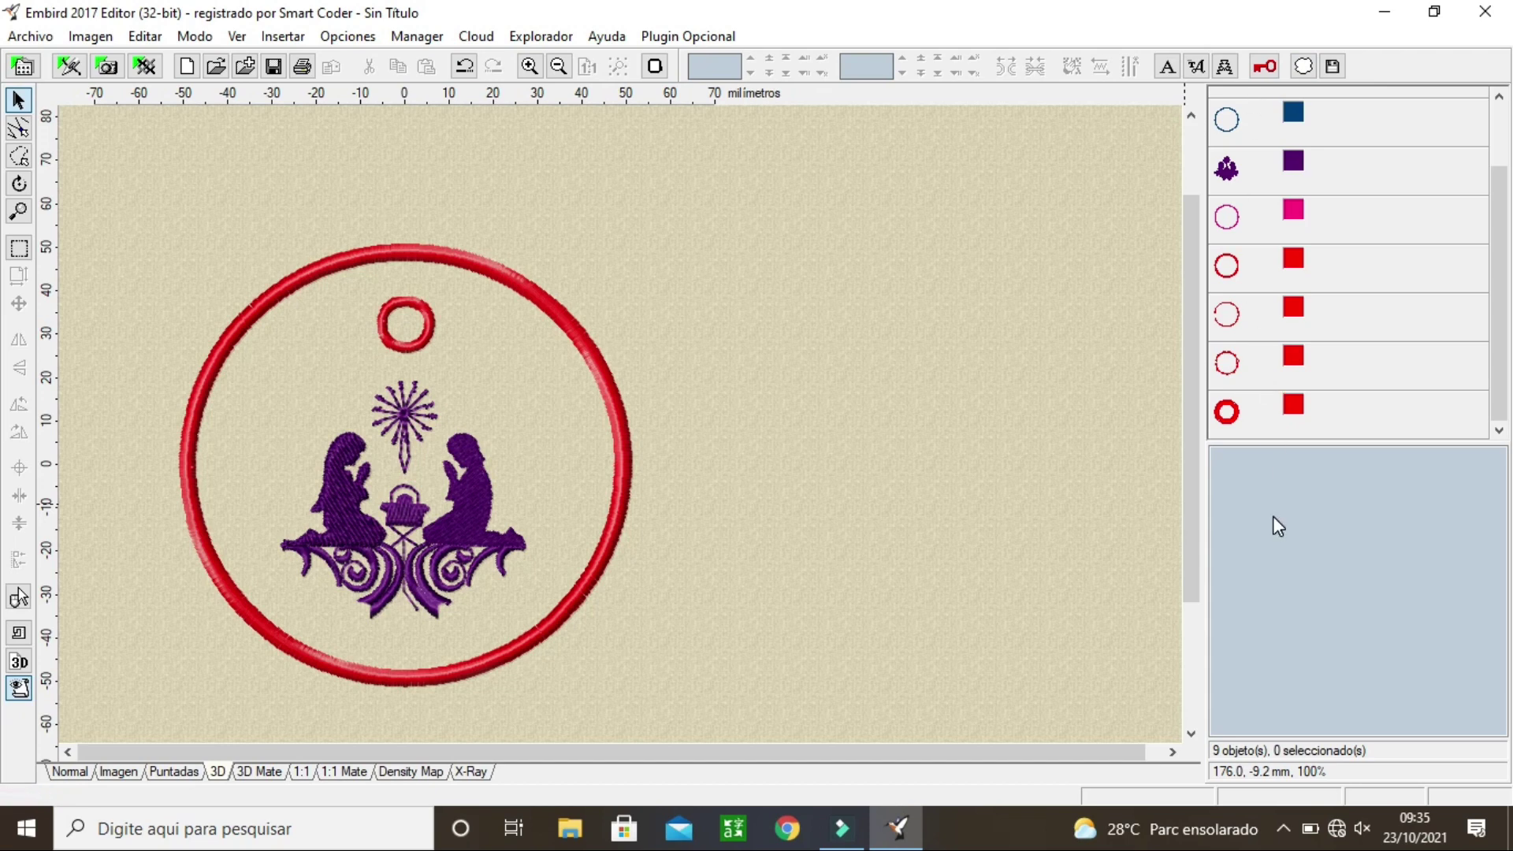
Step: Select all the objects of the design, join them into a single object and deselect it
key("ctrl+a")
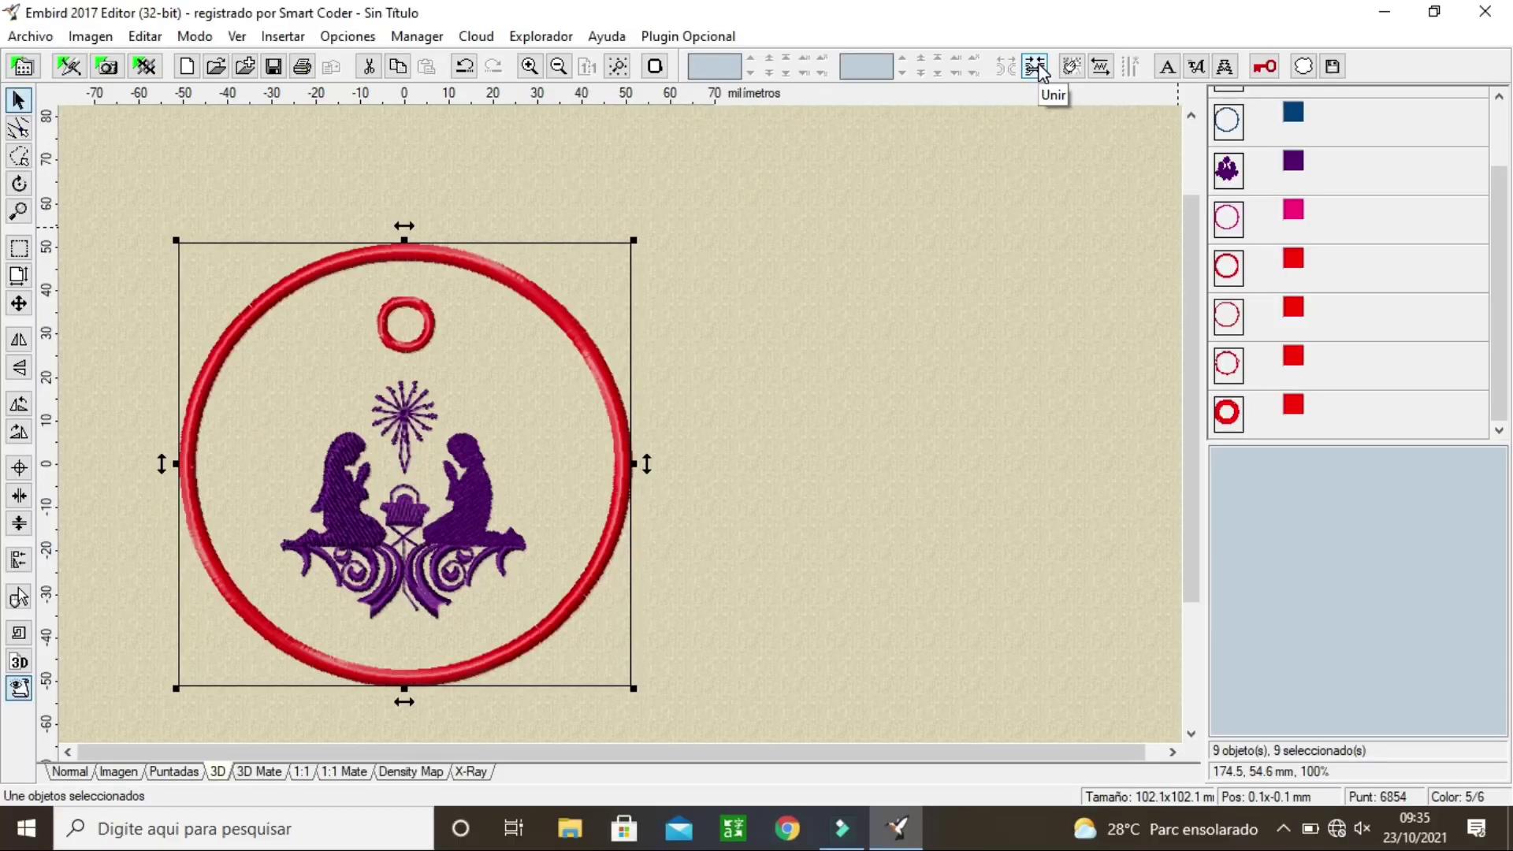
left_click(522, 136)
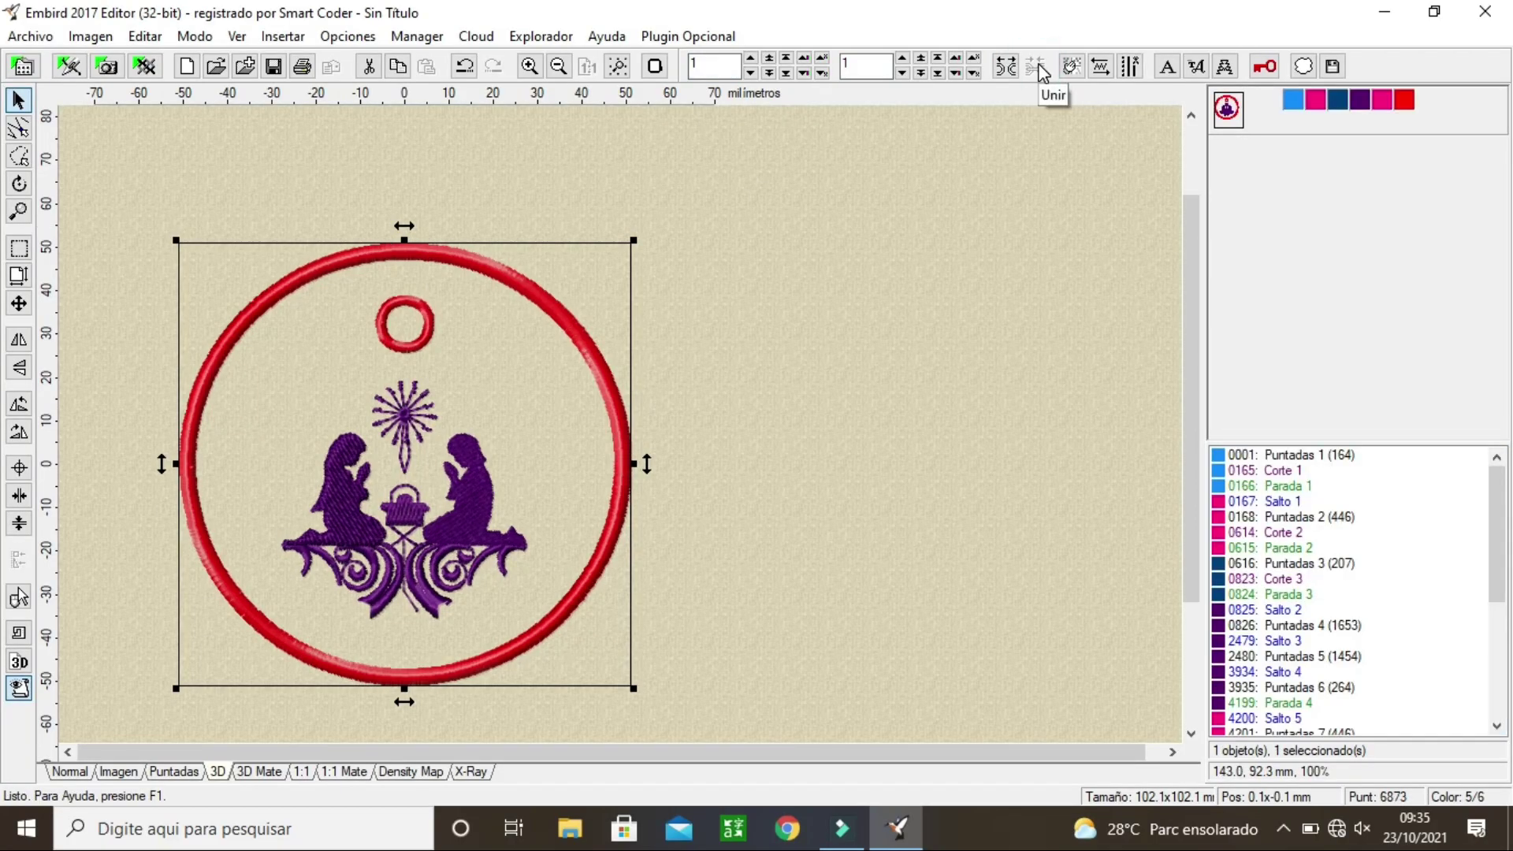
left_click(1021, 527)
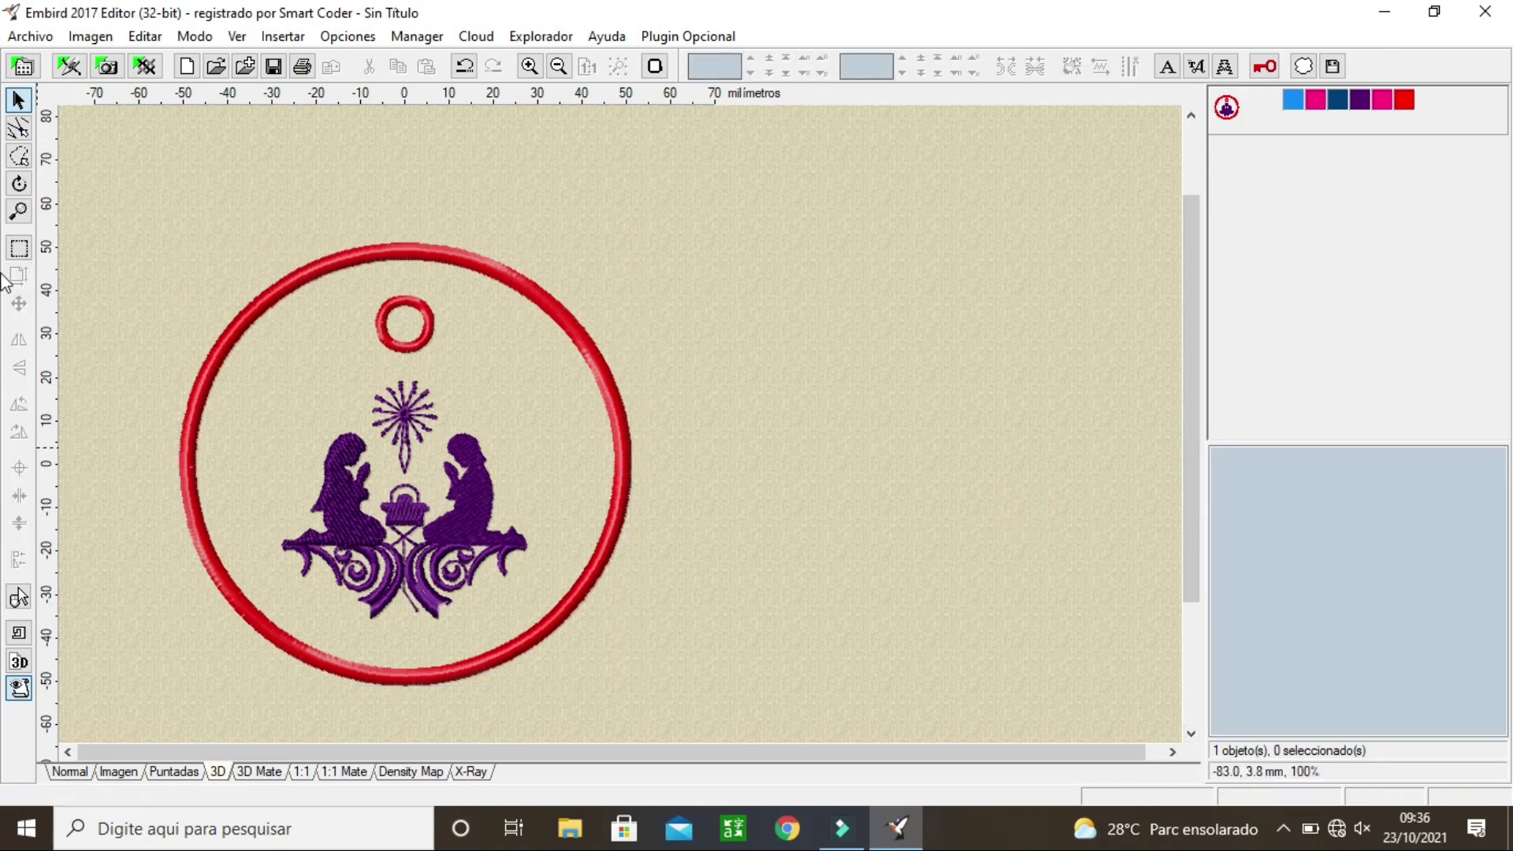
Step: Start saving the design as a new file, adding Janome .JEF to the PES and XXX formats and enabling centring in the hoop
left_click(46, 39)
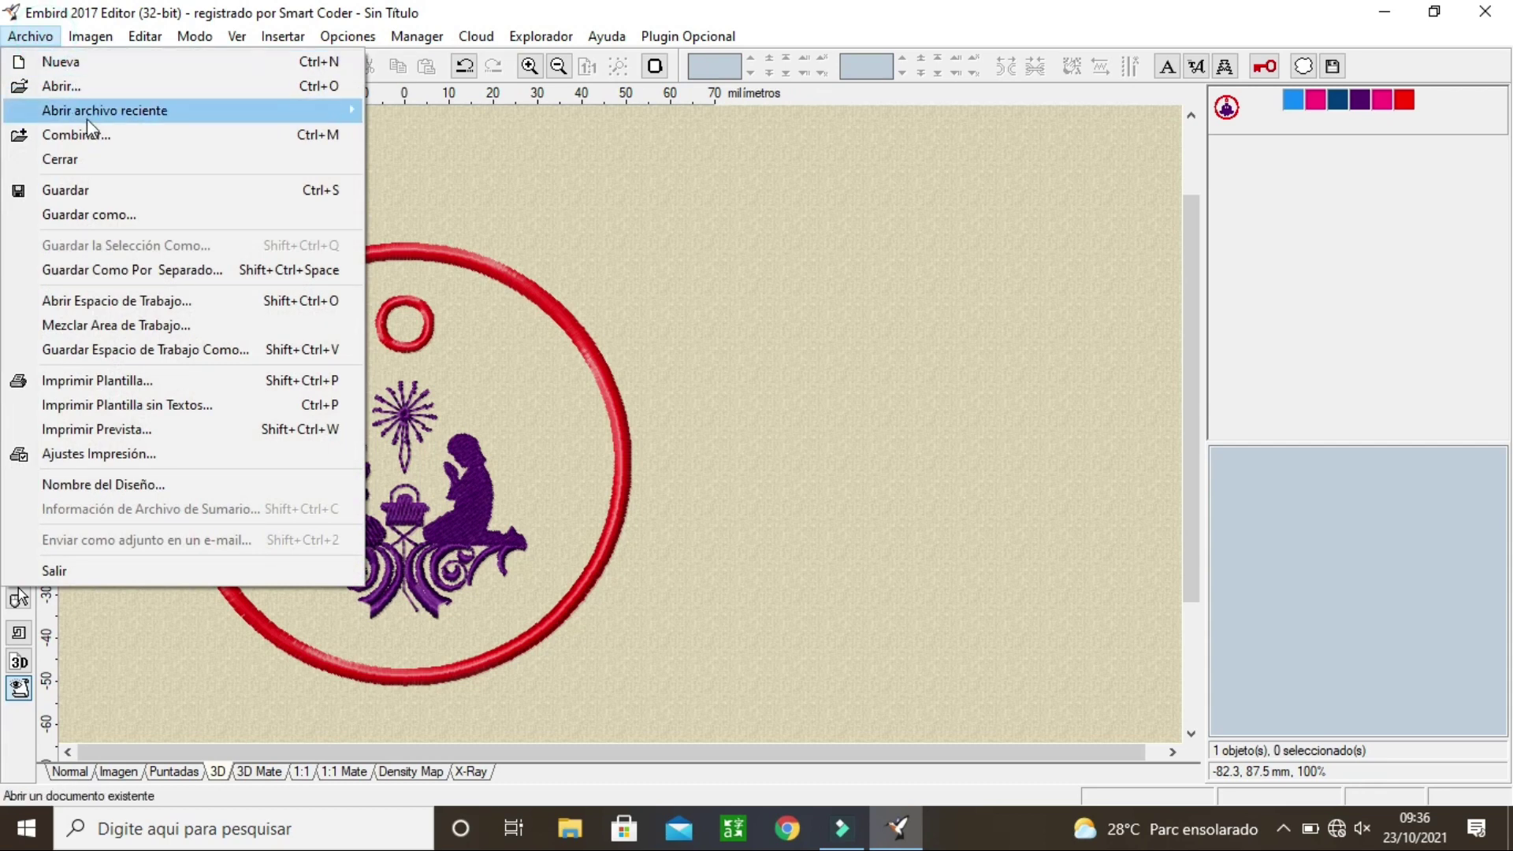
left_click(96, 216)
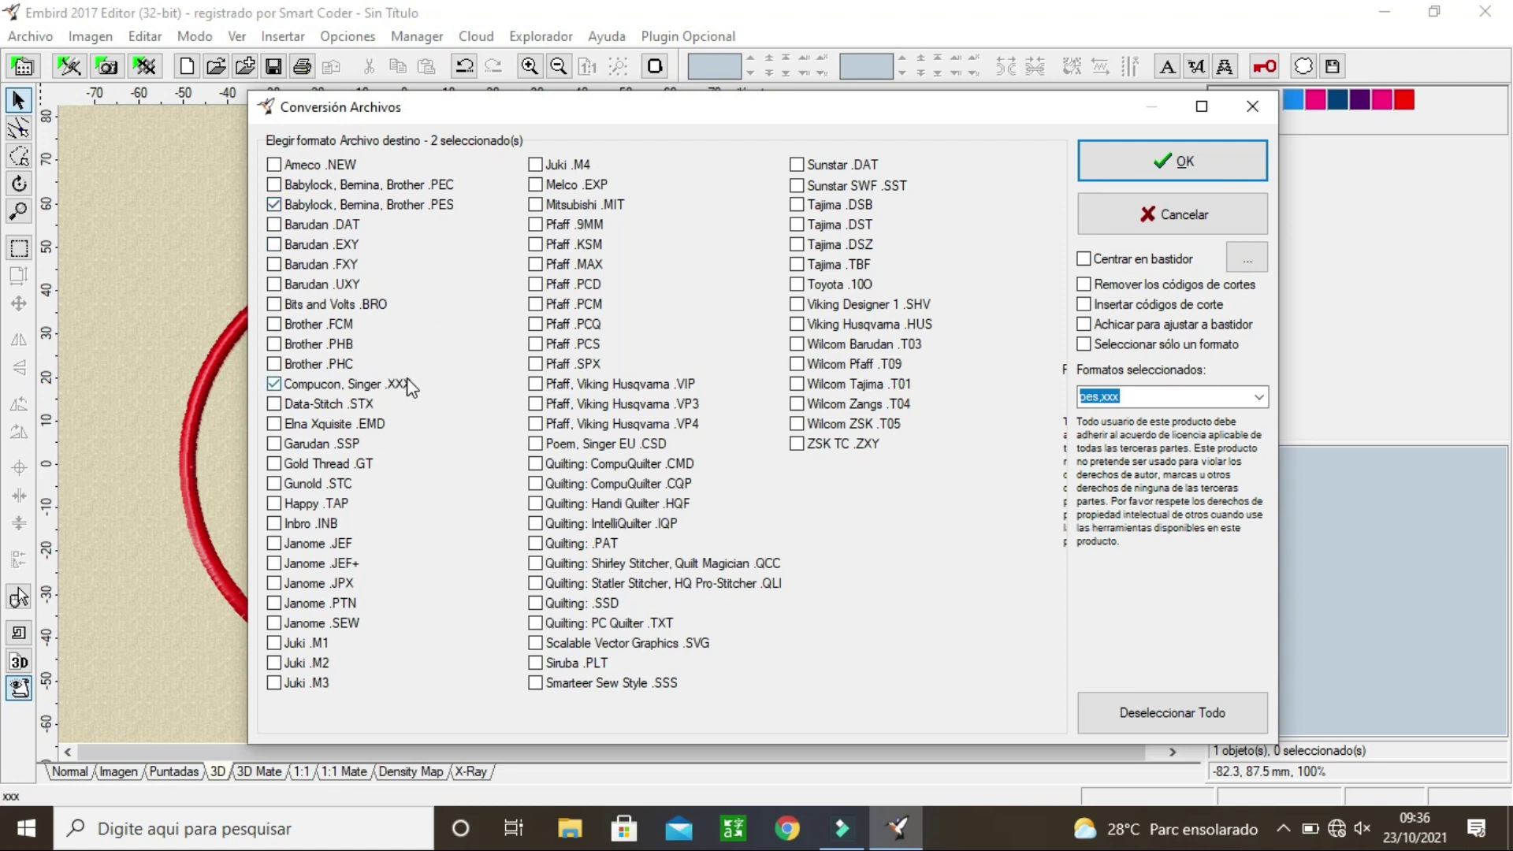
left_click(273, 544)
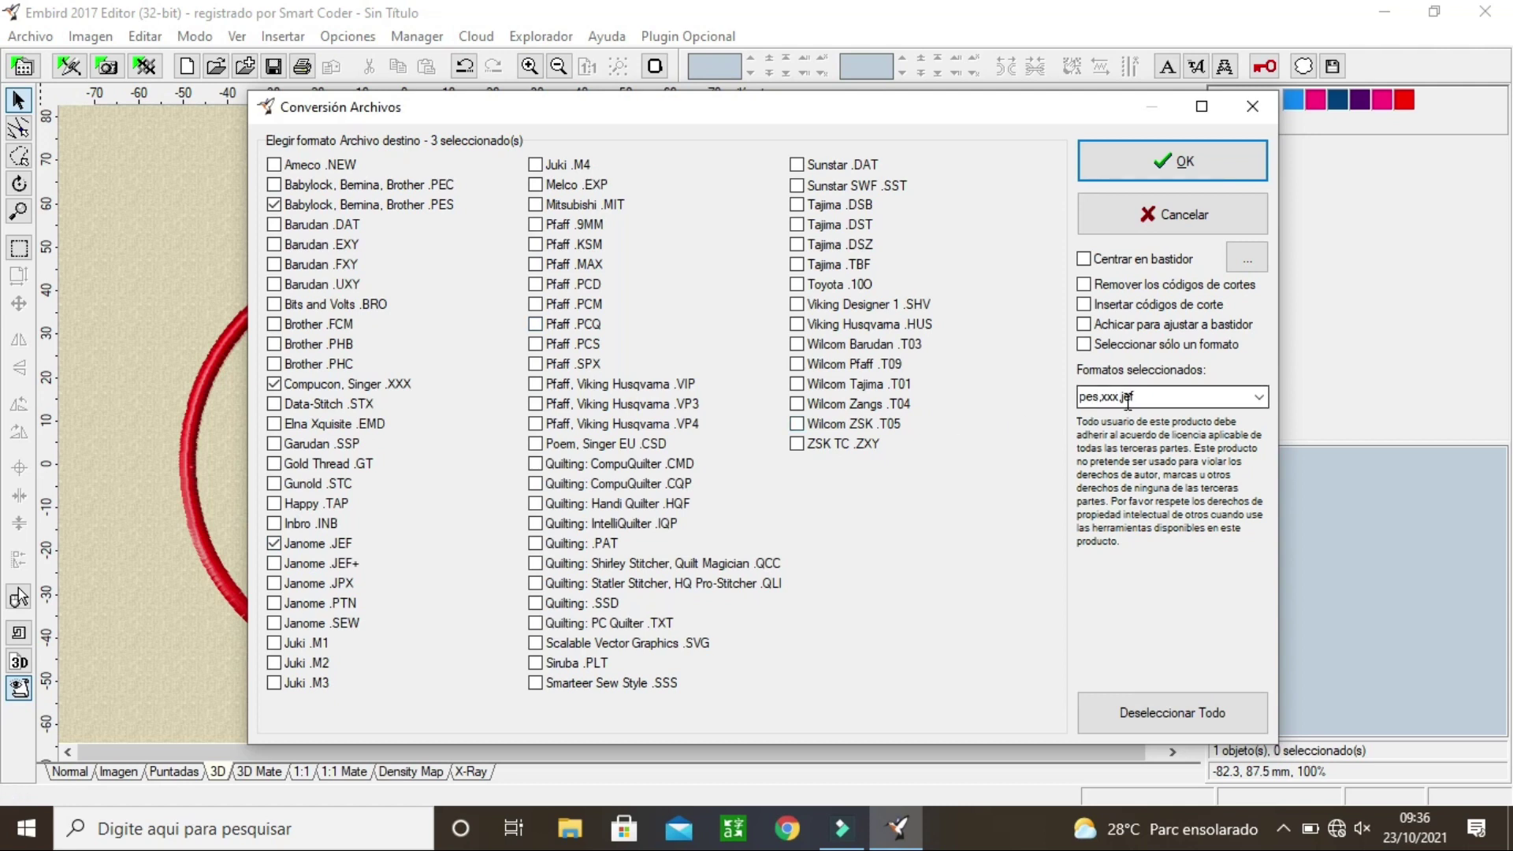
left_click(1085, 259)
left_click(1201, 155)
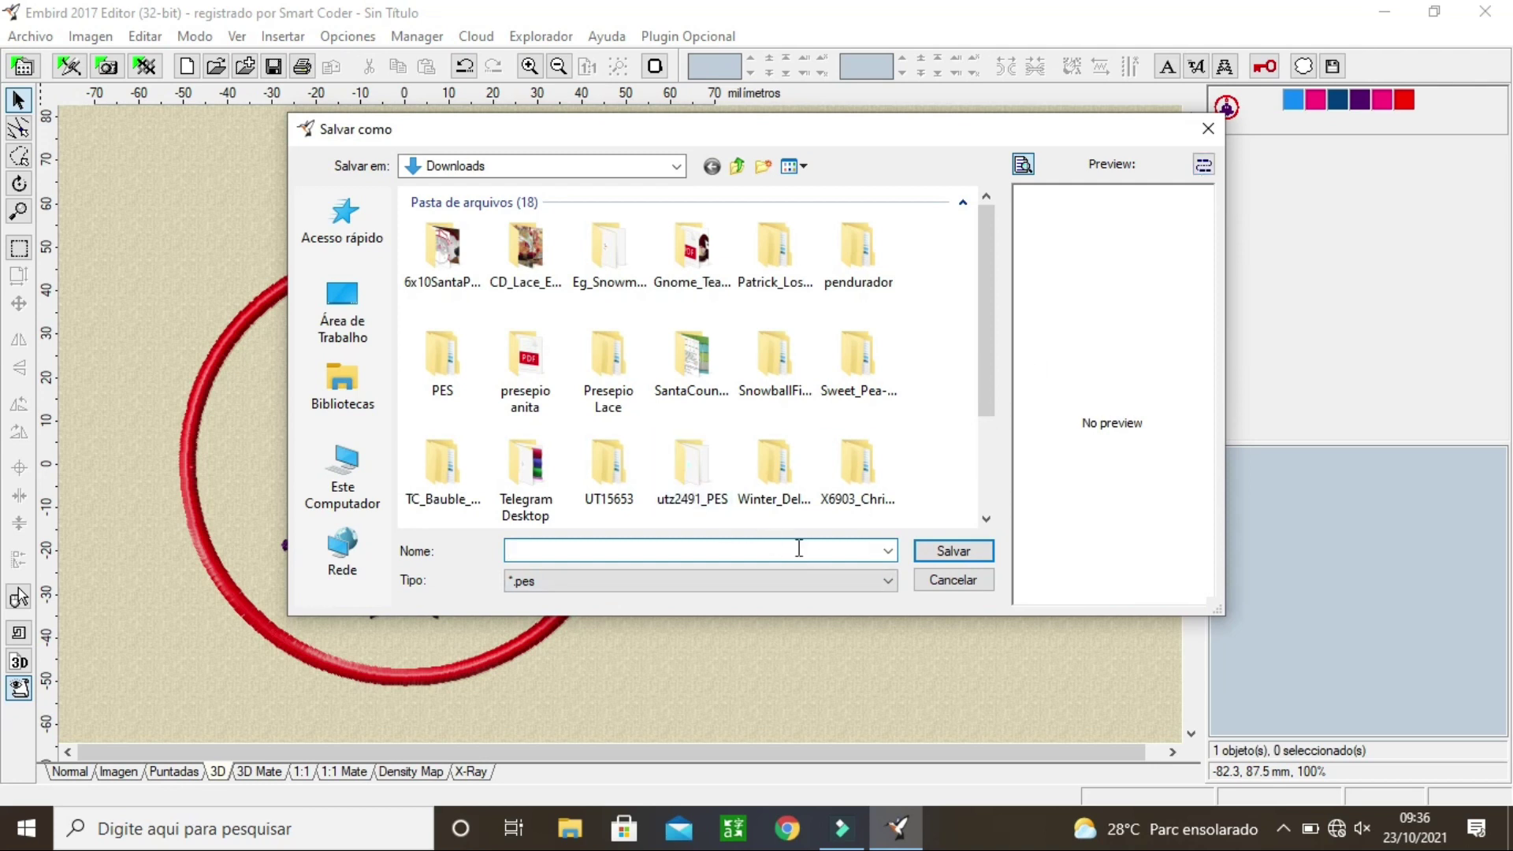
Step: Name the file "Tag Presepio" and save it in the Downloads folder
type("Tag")
left_click(1214, 796)
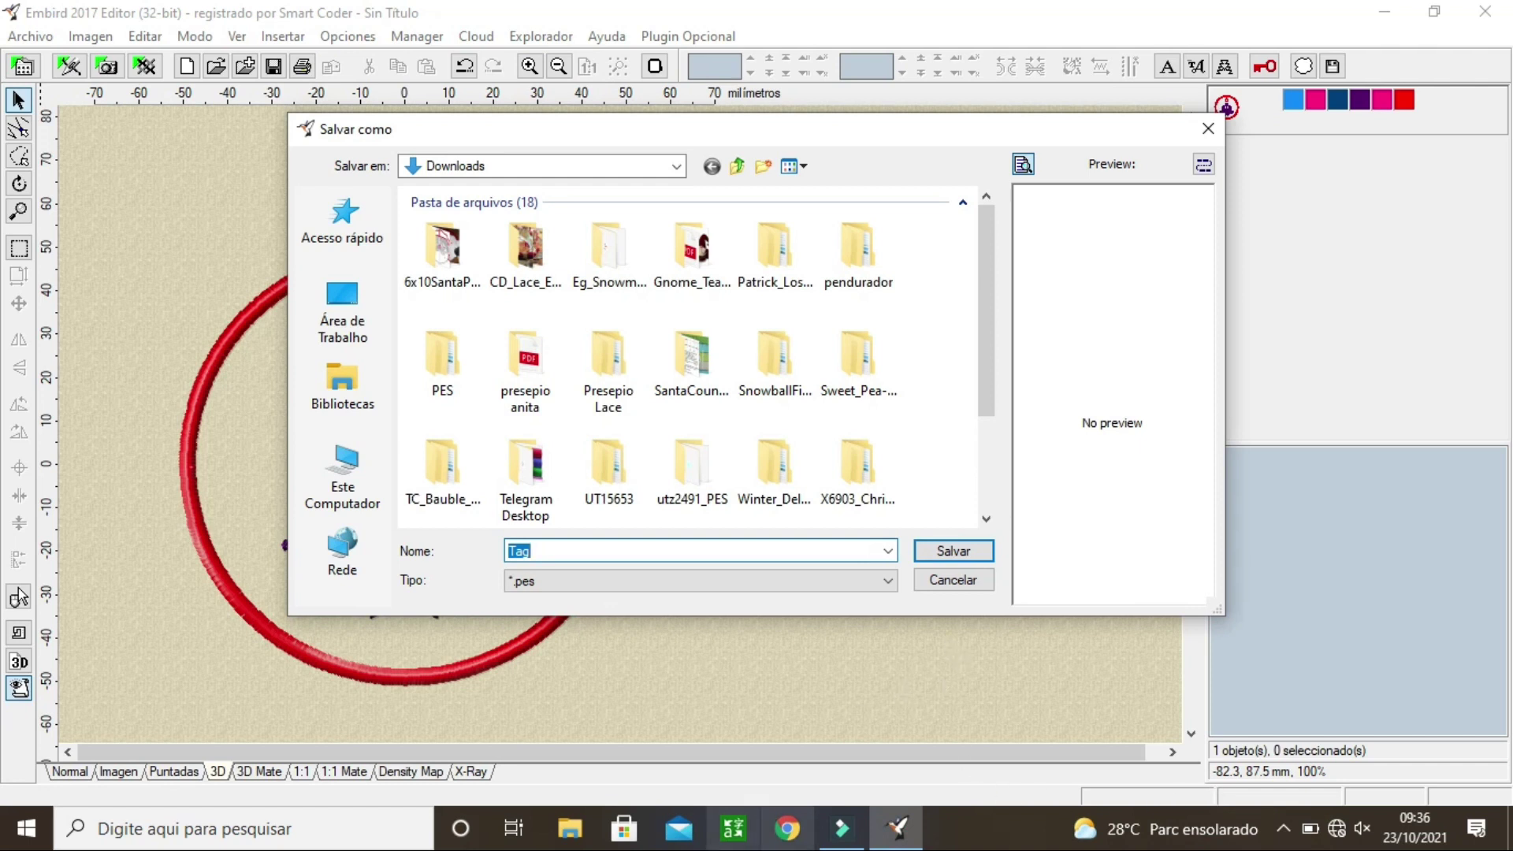
left_click(656, 548)
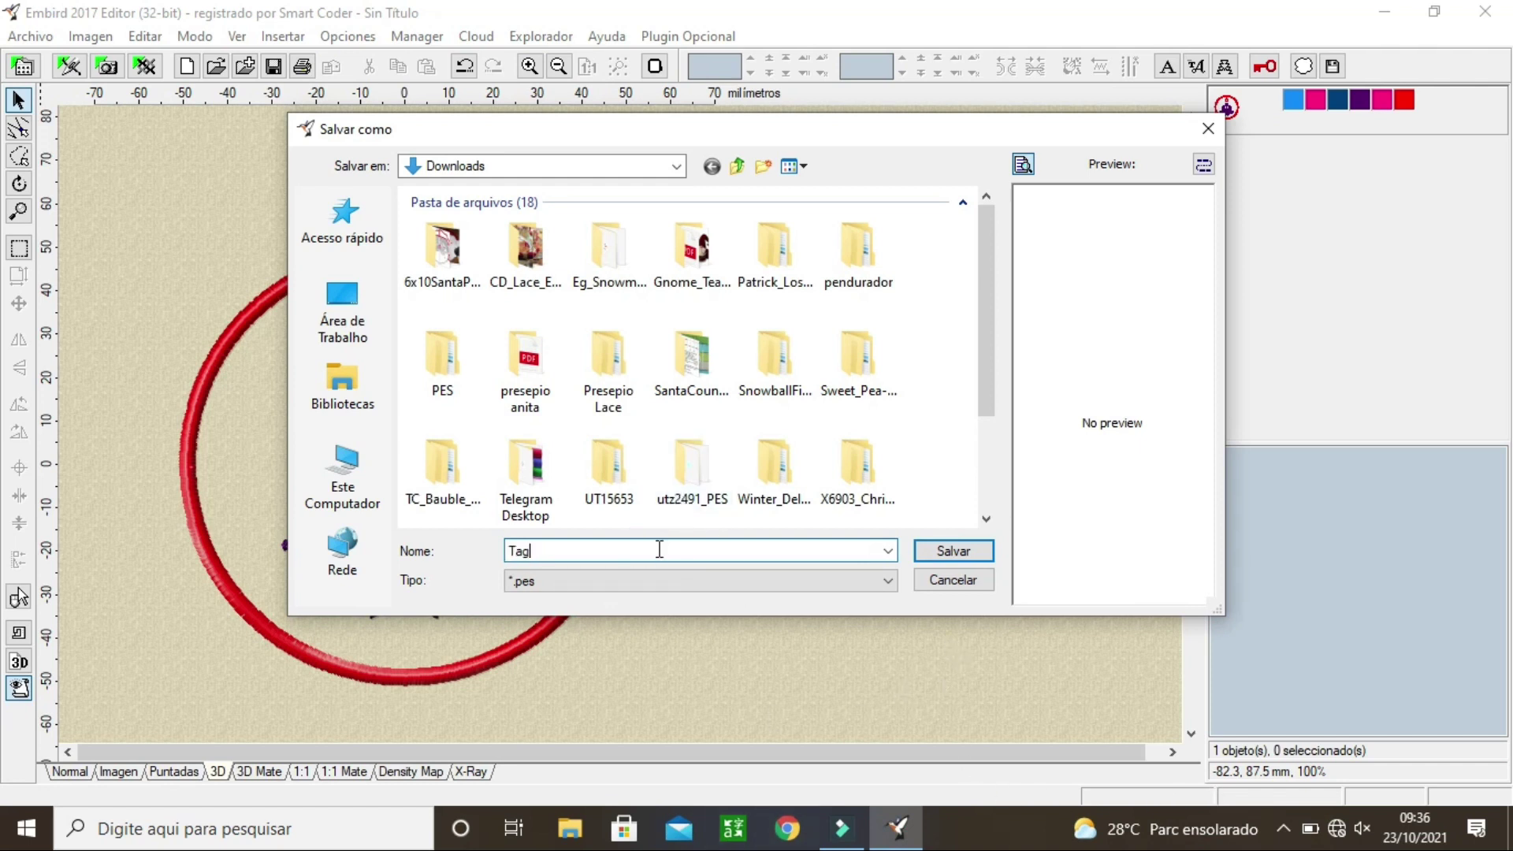
type("Presepio")
left_click(525, 551)
key("ctrl+a")
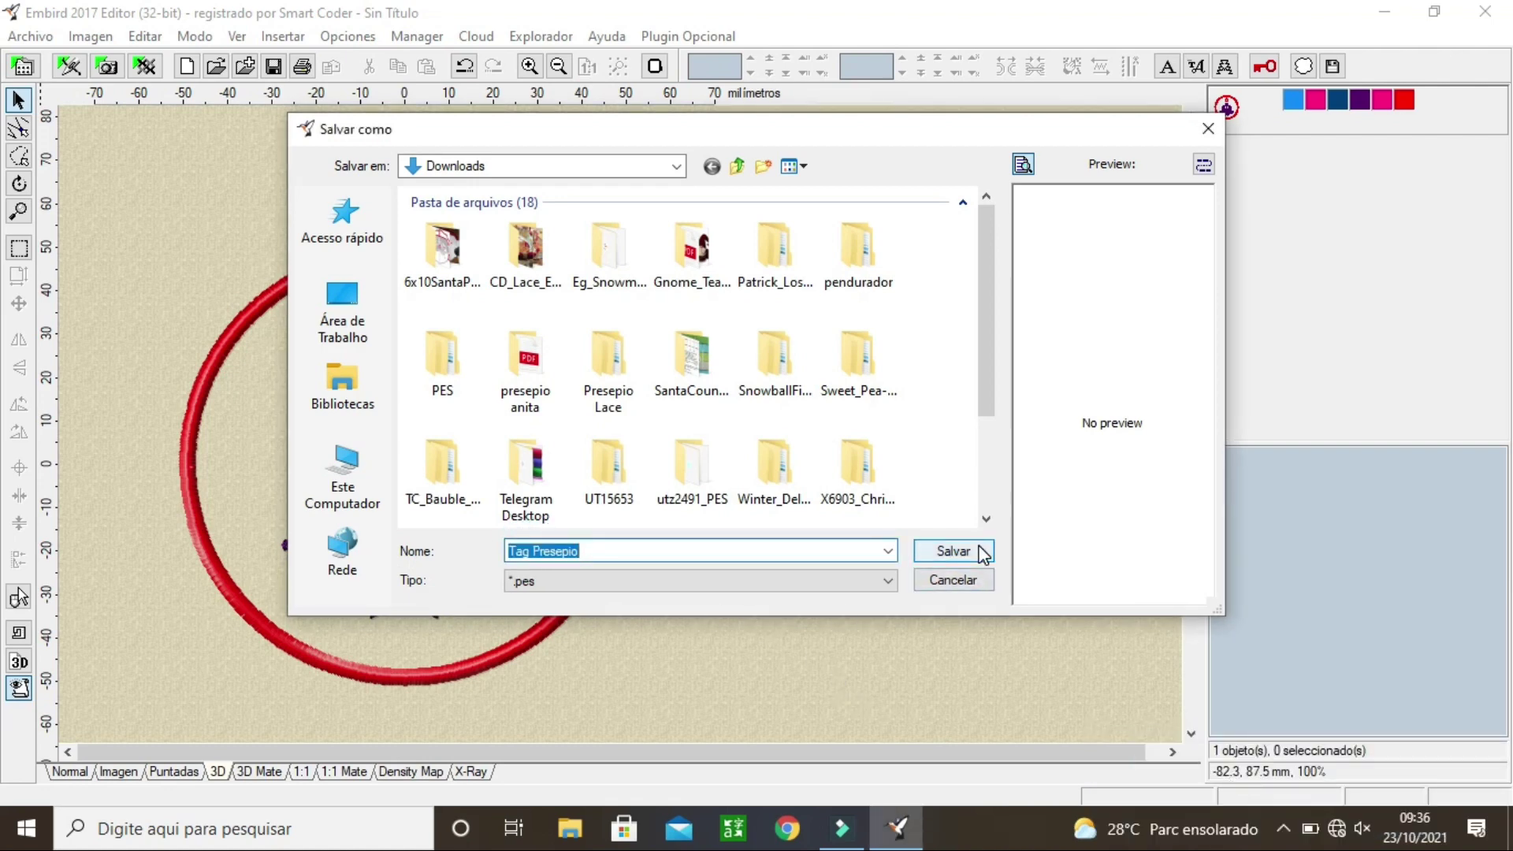
left_click(953, 551)
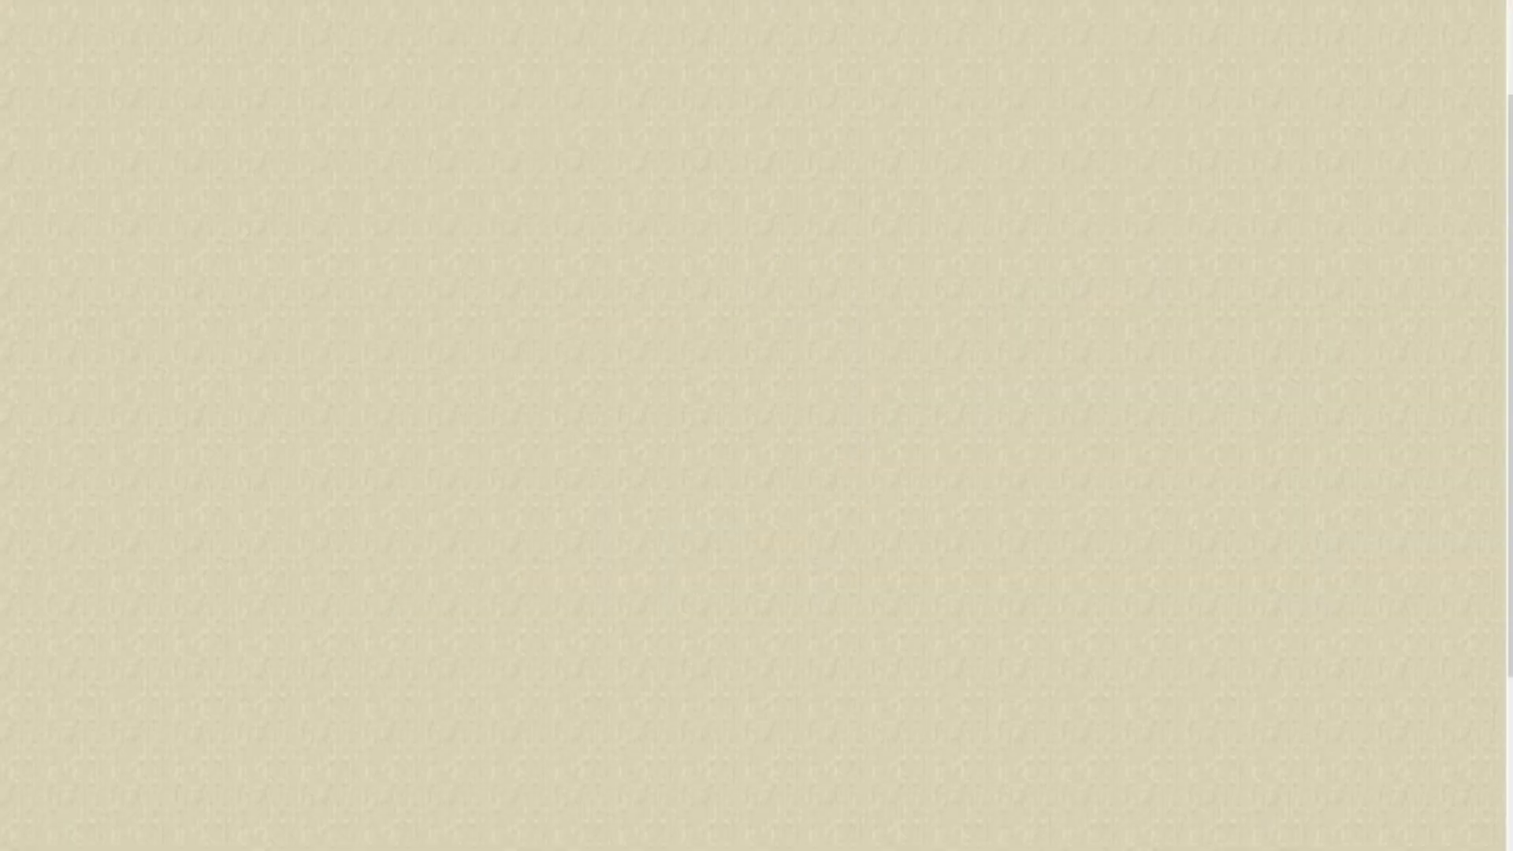